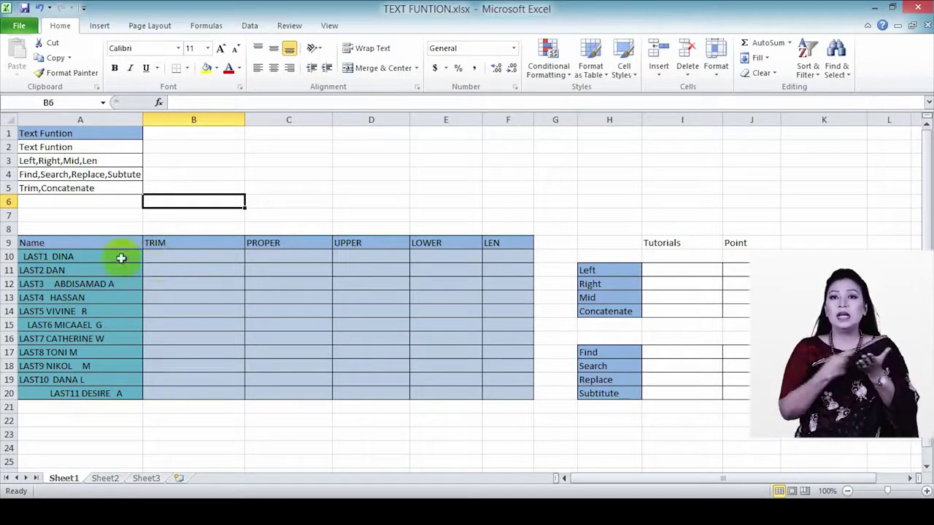
Step: Enter =TRIM(A10) in B10 to strip extra spaces from the first name
left_click(157, 257)
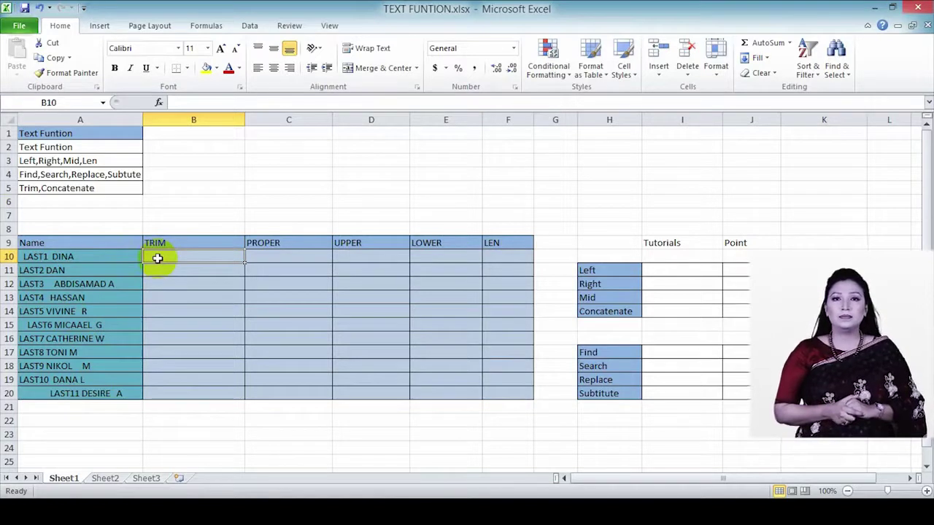
type("=")
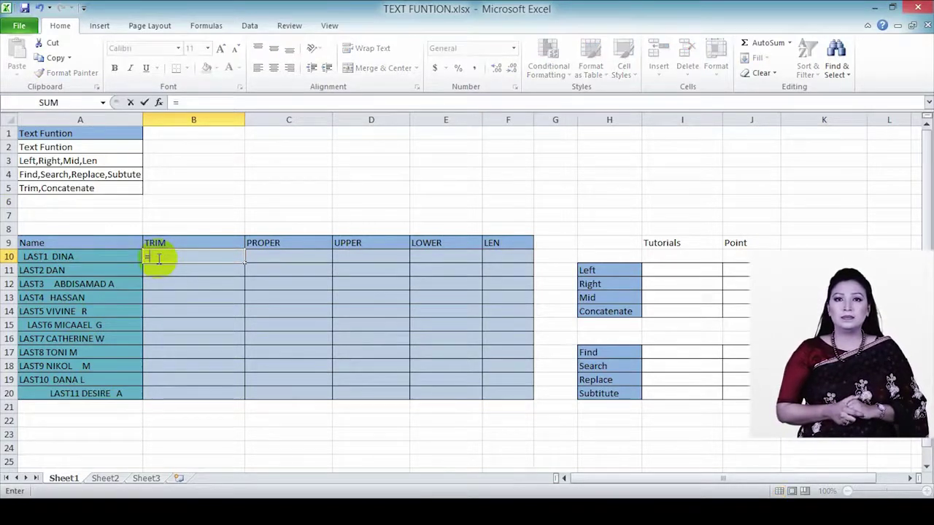
type("trim")
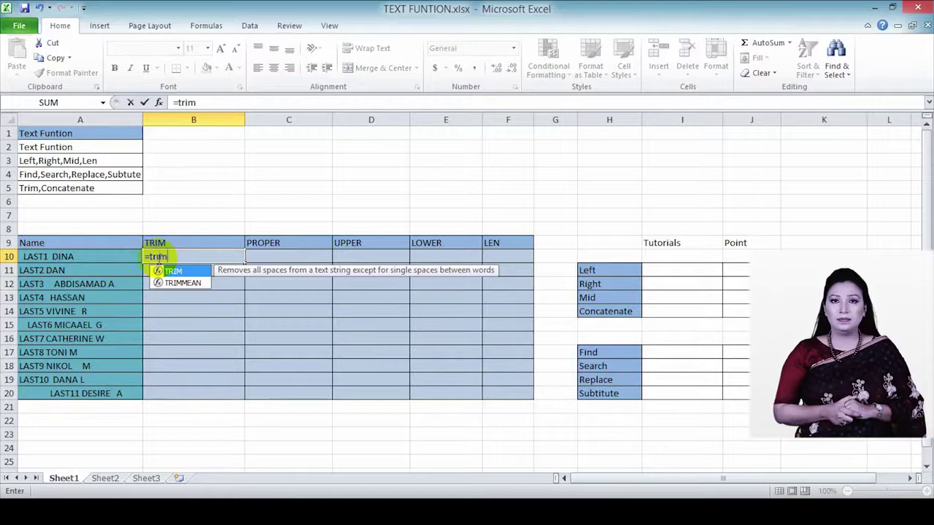
type("(")
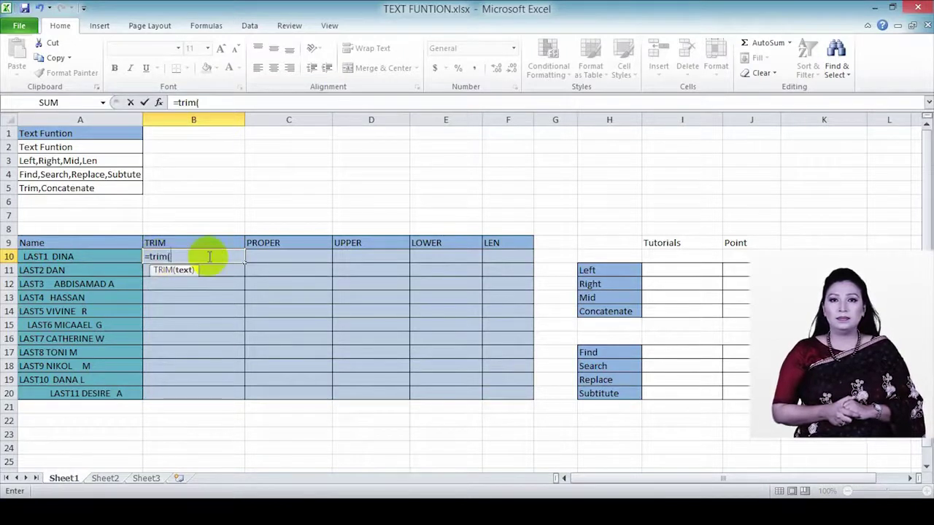
left_click(93, 256)
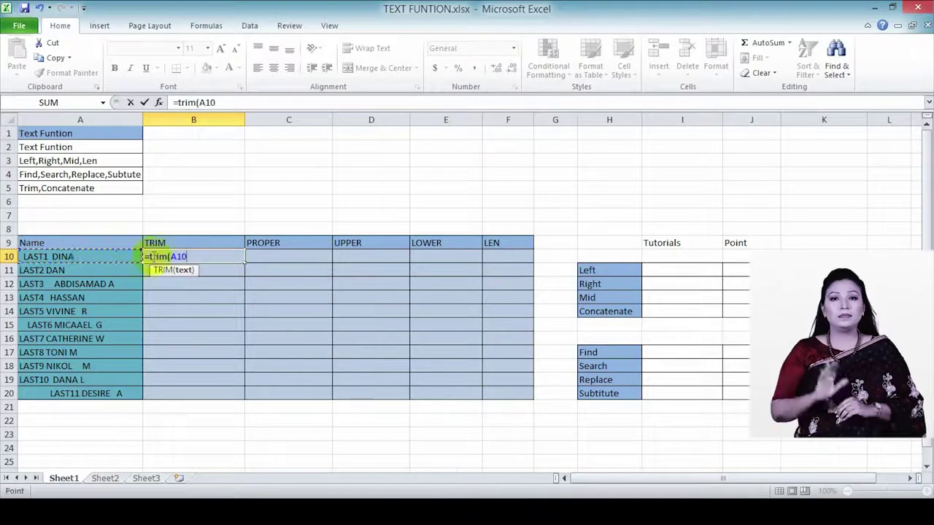
type(")")
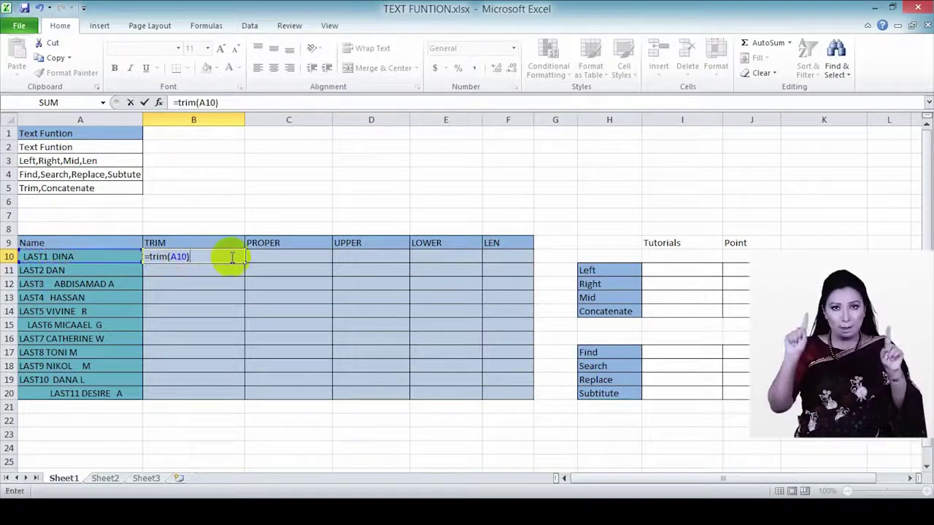
key("Return")
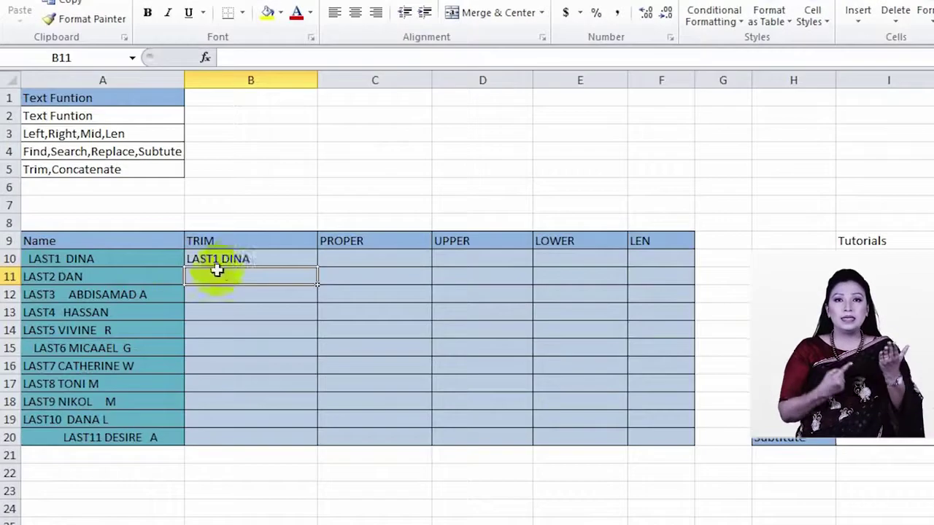
Step: Copy the TRIM formula down to B20 and compare the results with the original names
left_click(253, 258)
left_click_drag(318, 268, 311, 438)
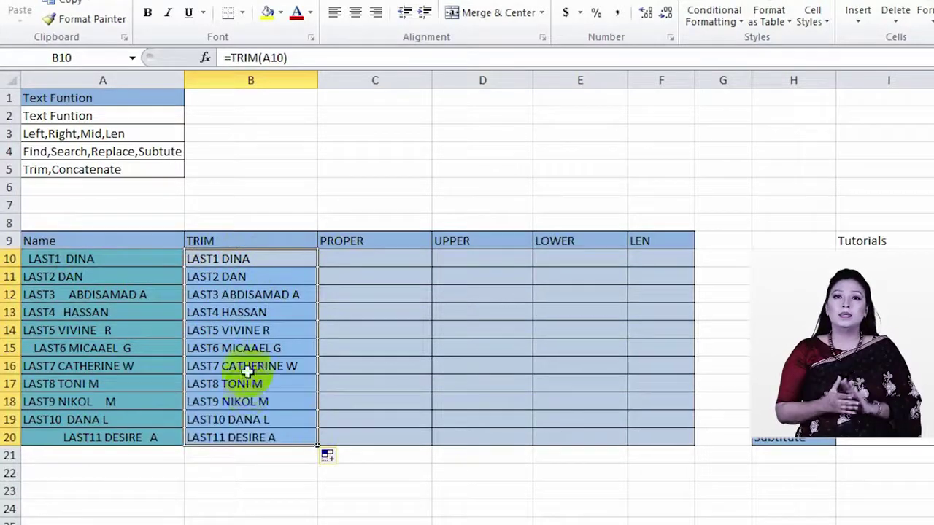
left_click(231, 314)
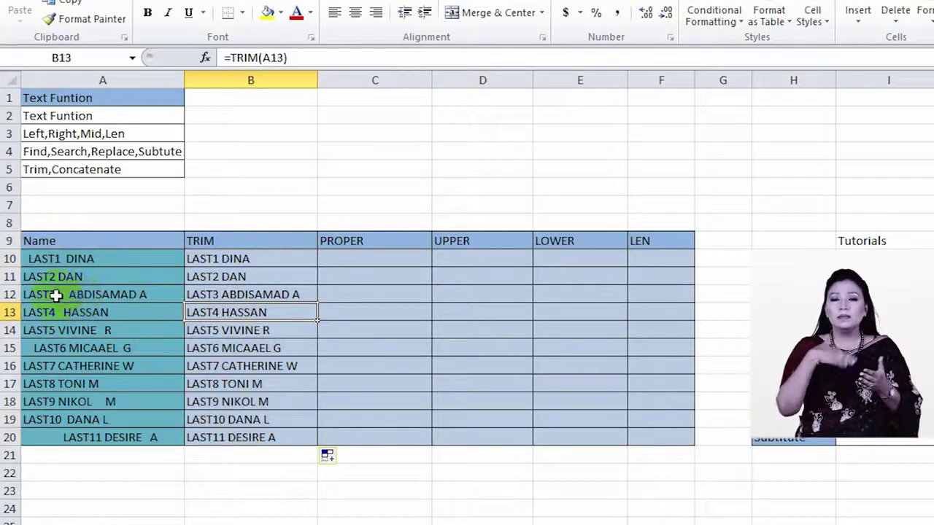
left_click(63, 295)
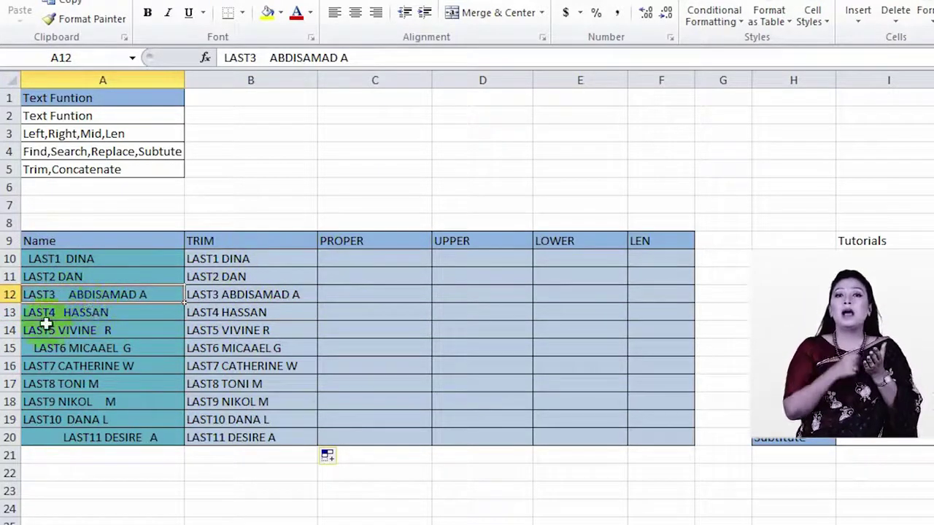
left_click(31, 363)
left_click(29, 347)
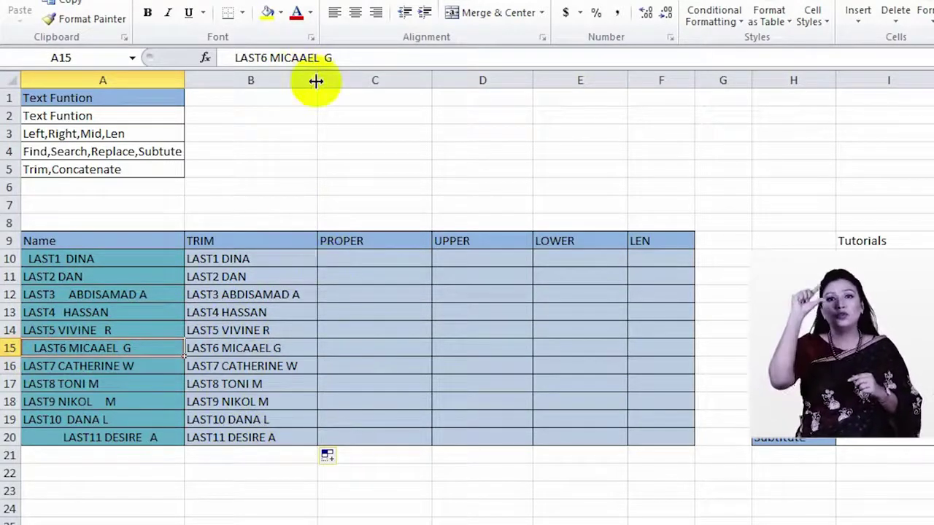
Step: Narrow column B and enter =PROPER(B10) in C10
left_click_drag(316, 80, 311, 80)
left_click(356, 258)
type("=")
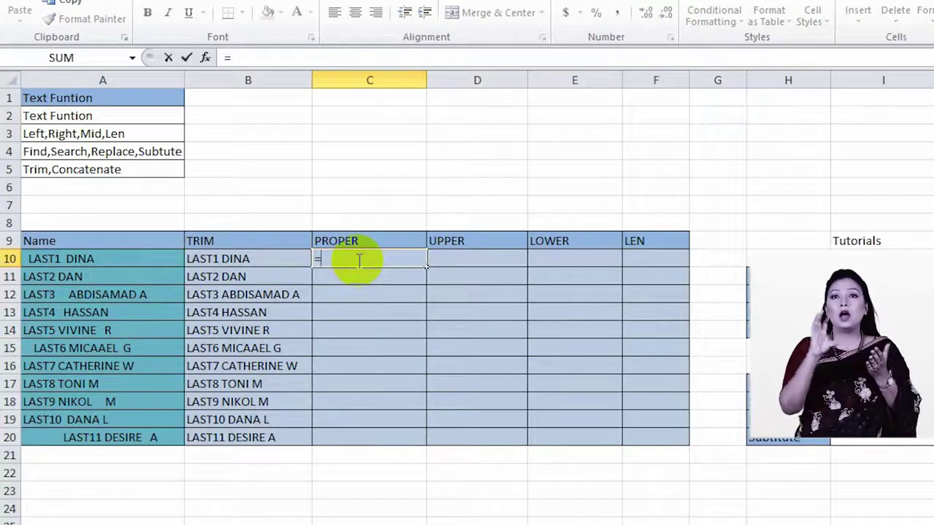
type("prop")
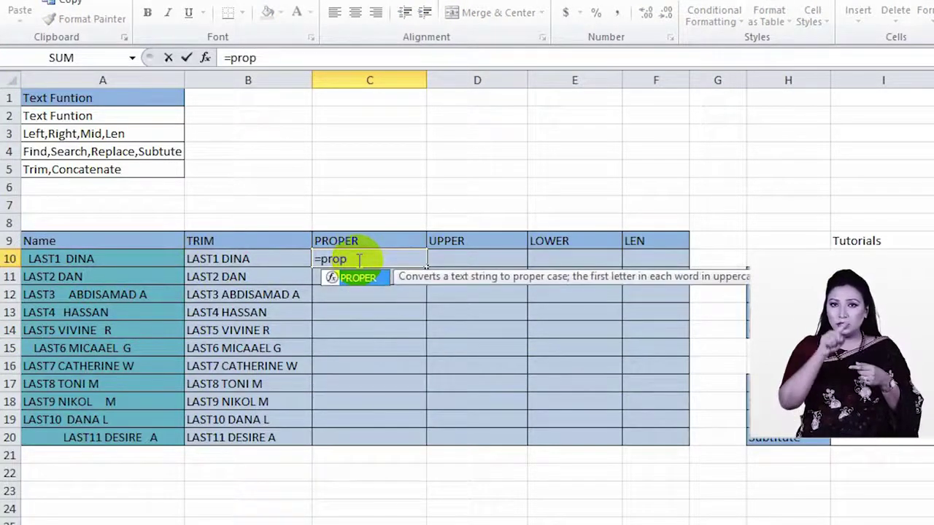
type("er")
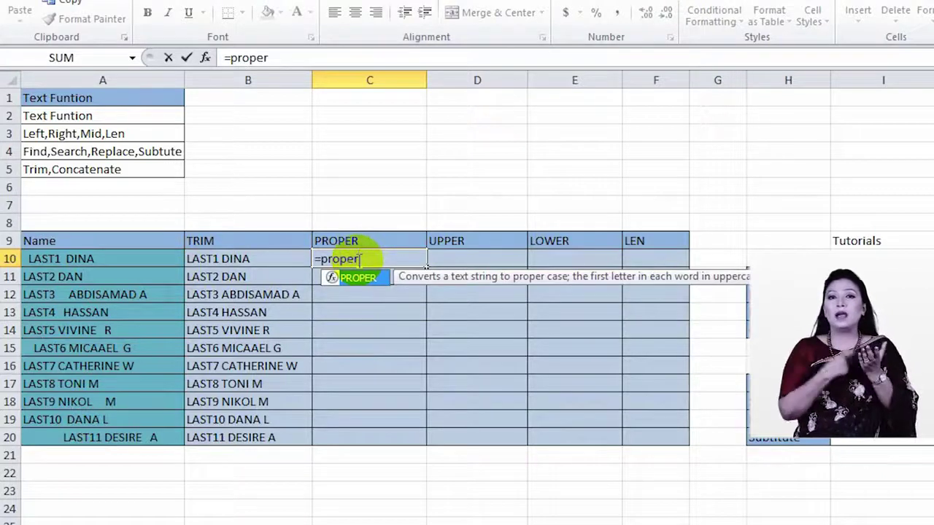
type("(")
left_click(240, 260)
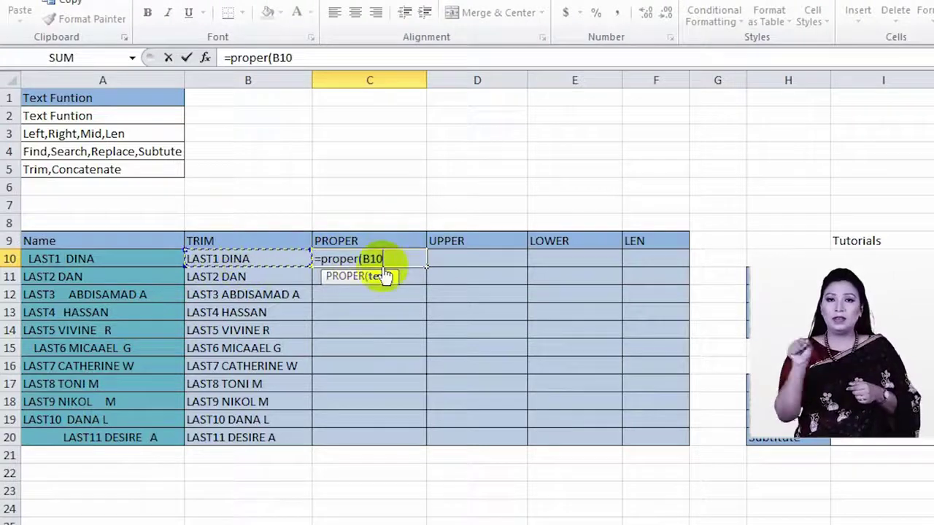
type(")")
key("Return")
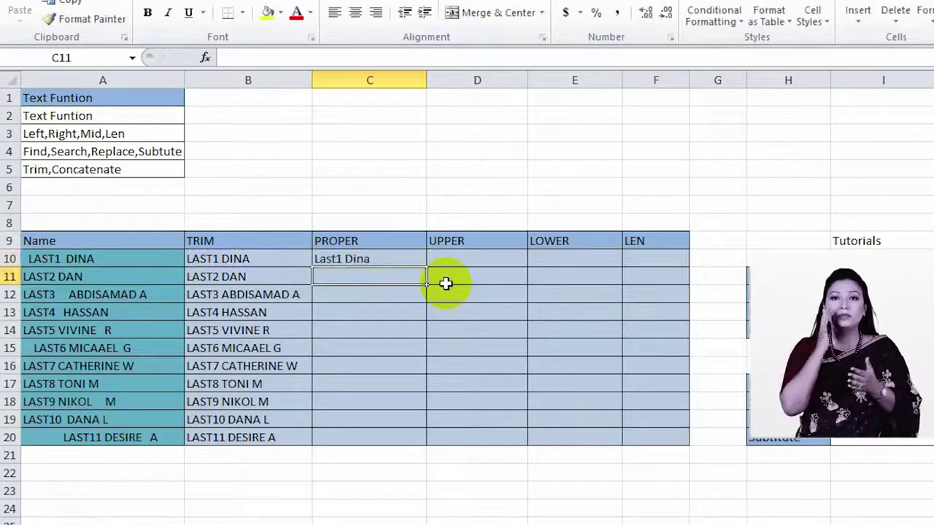
Step: Copy the PROPER formula down through C20
left_click(317, 259)
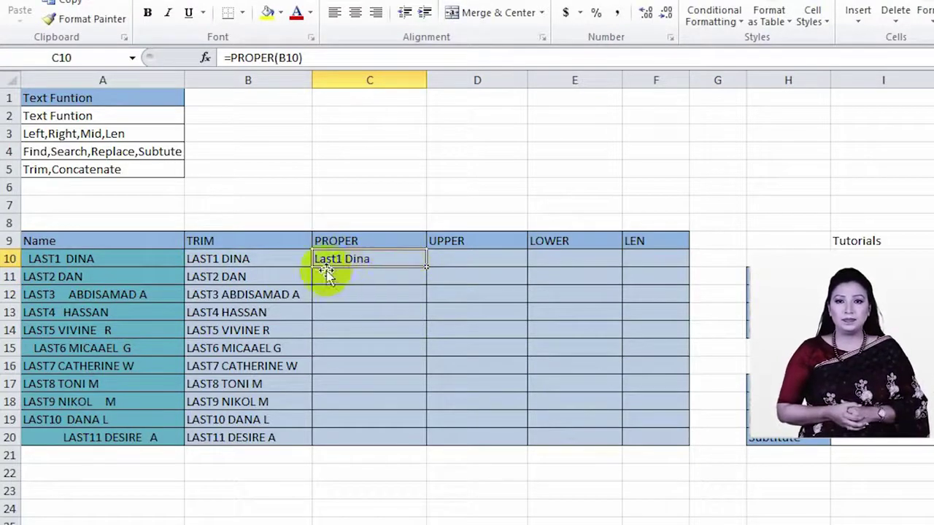
left_click_drag(426, 266, 428, 442)
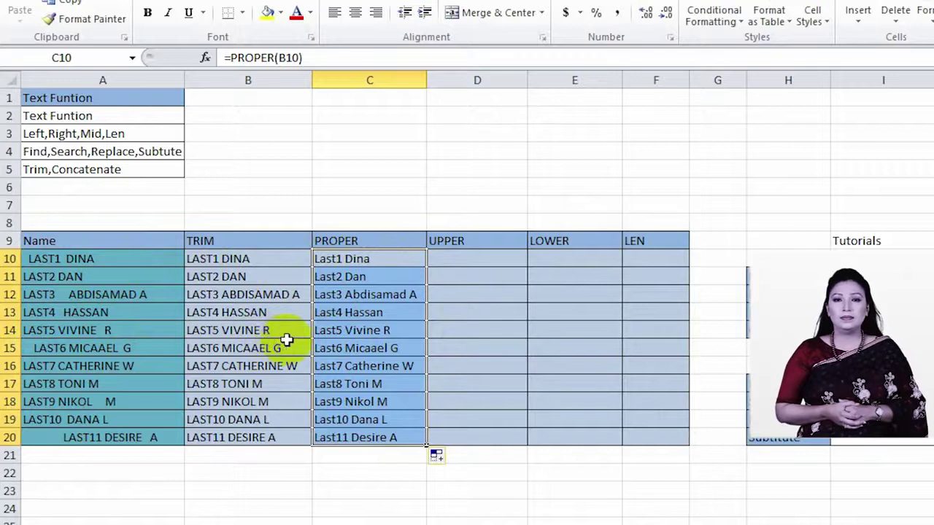
left_click(471, 263)
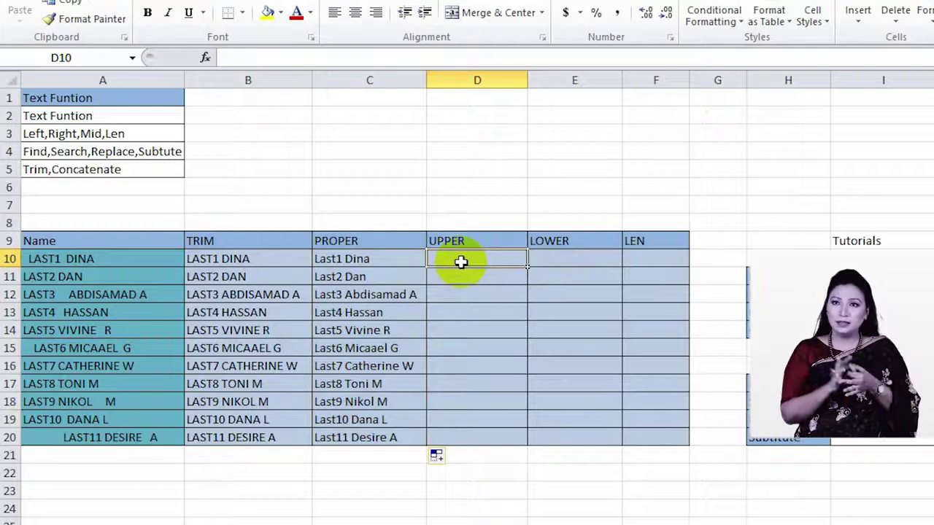
Step: Enter =UPPER(C10) in D10, fill it down to D20, and widen column D
type("=")
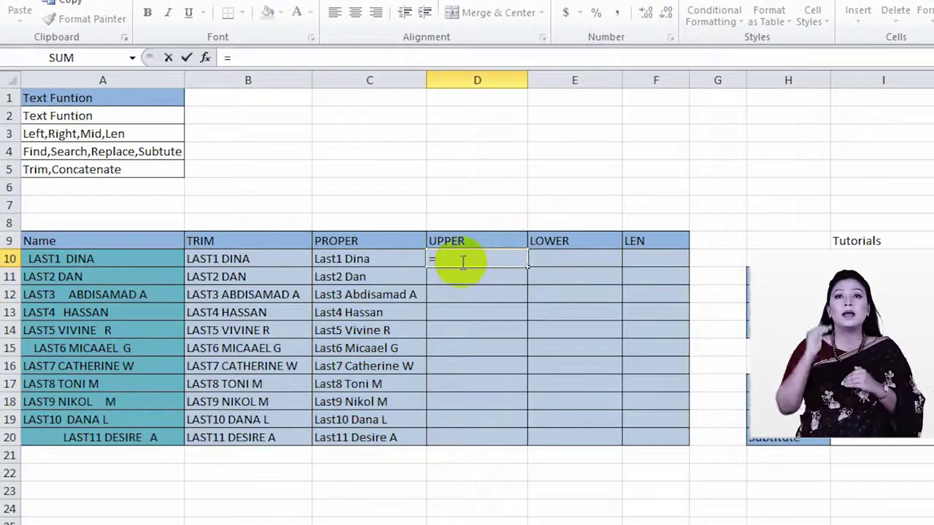
type("upper(")
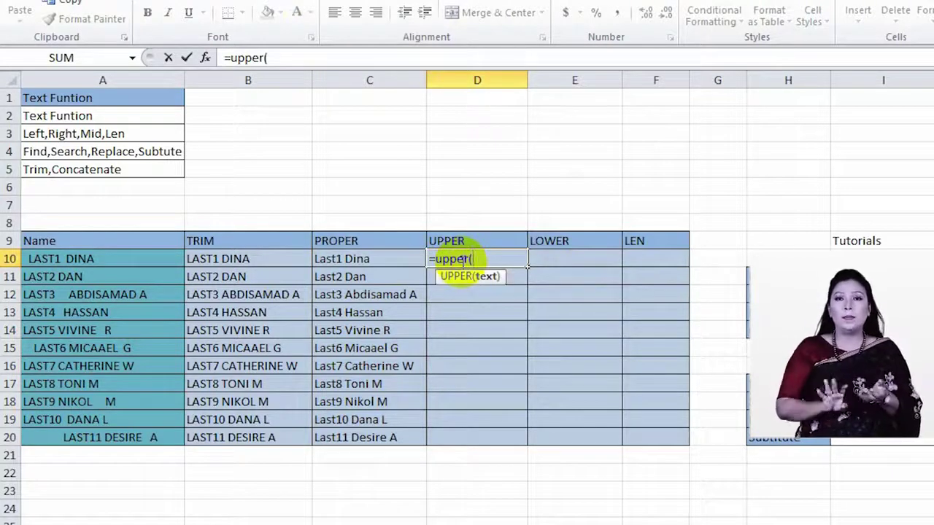
left_click(326, 257)
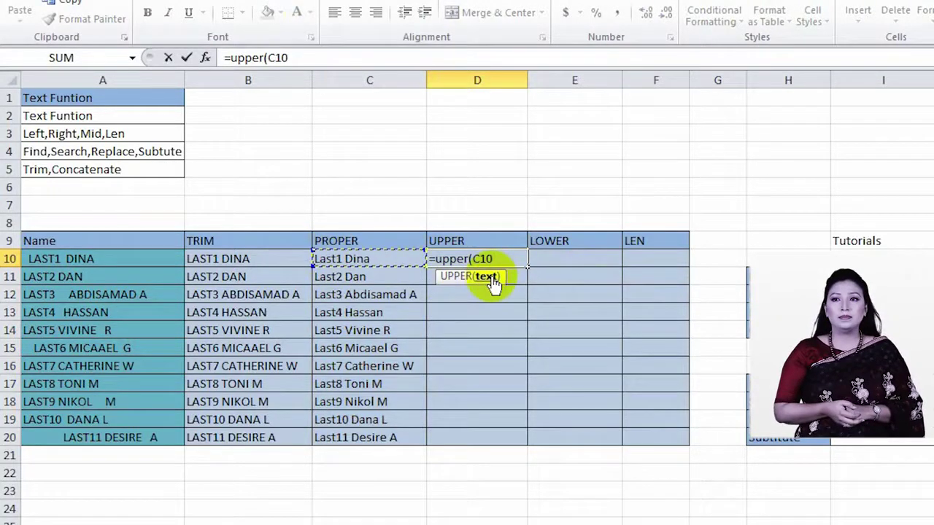
type(")")
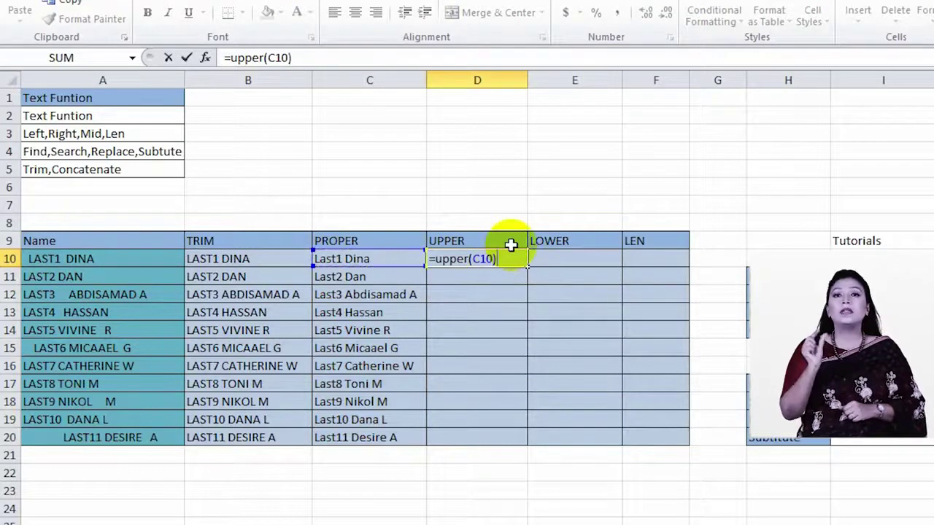
key("Return")
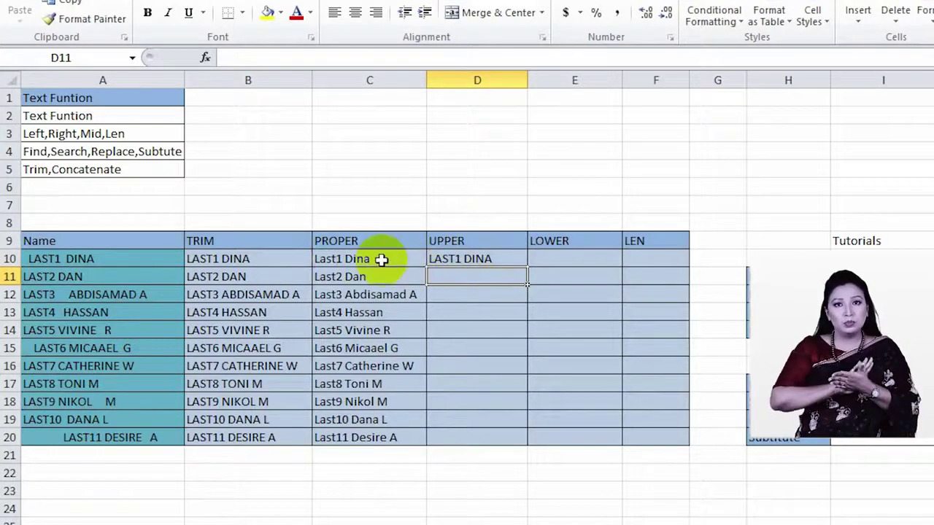
left_click(467, 259)
left_click_drag(527, 267, 533, 444)
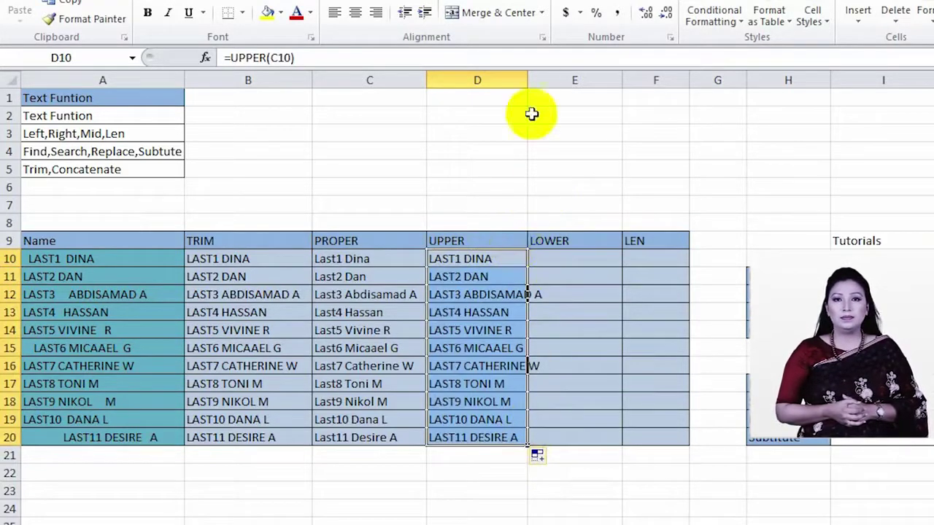
left_click_drag(528, 82, 547, 92)
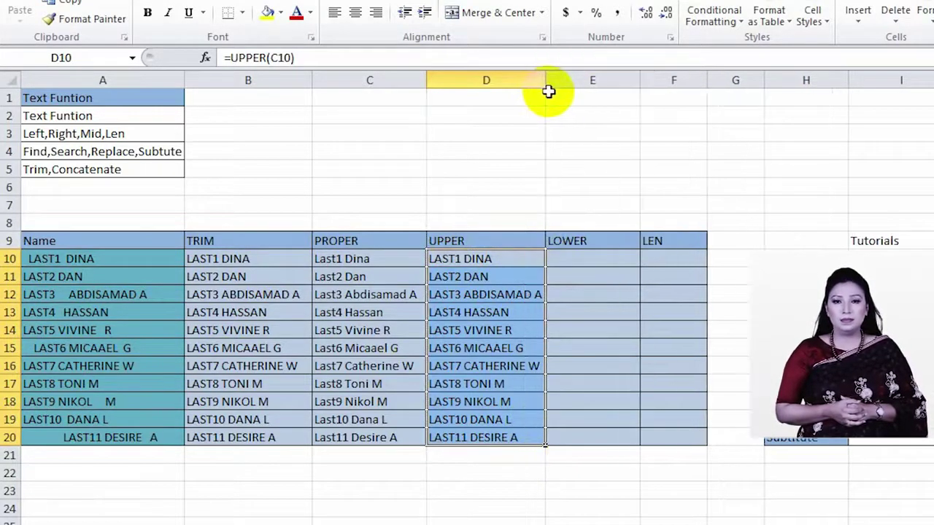
Step: Enter =LOWER(D10) in E10
left_click(578, 257)
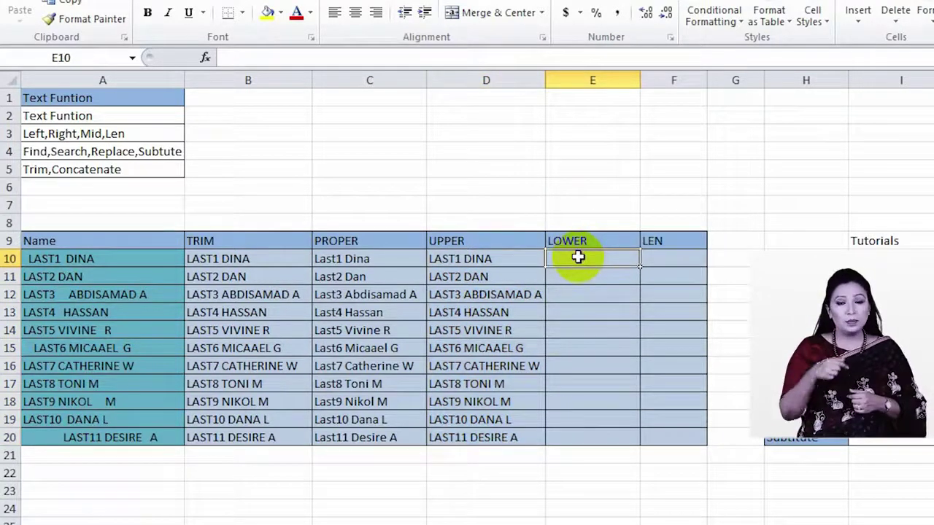
type("=")
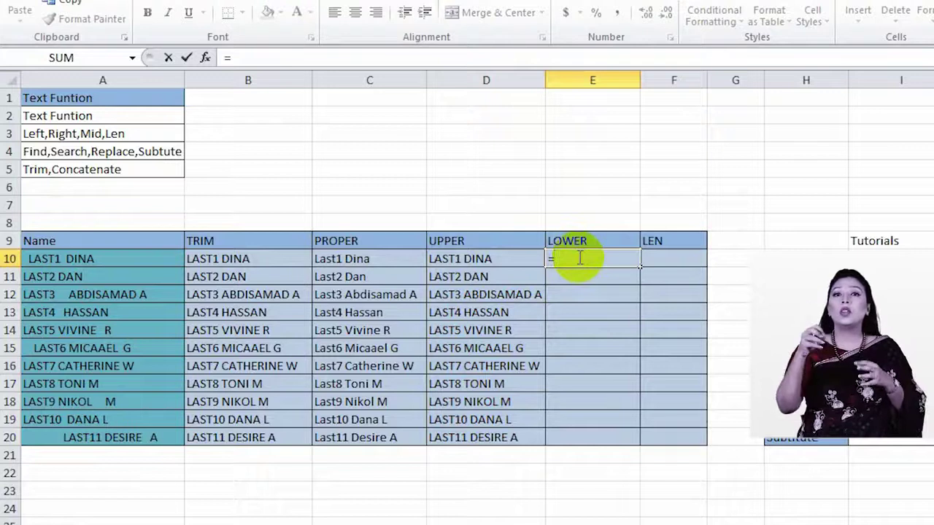
type("lower")
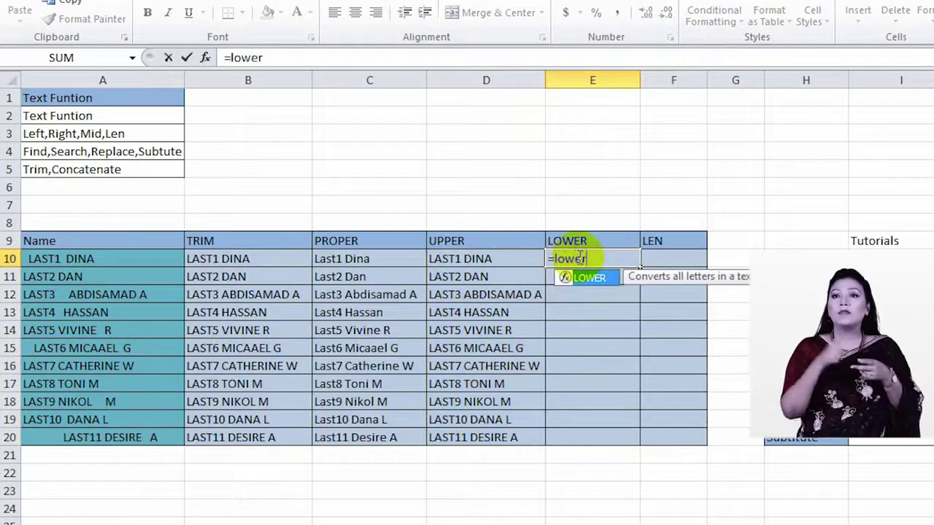
type("(")
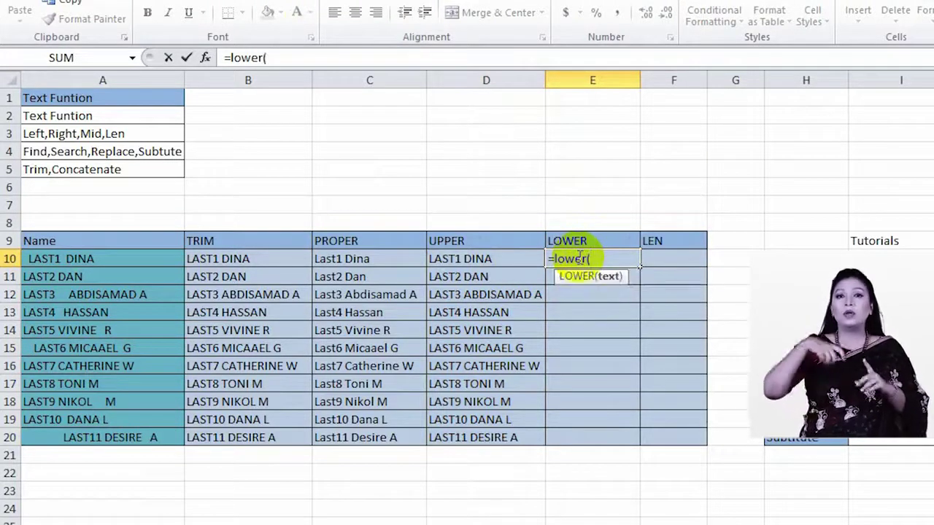
left_click(482, 258)
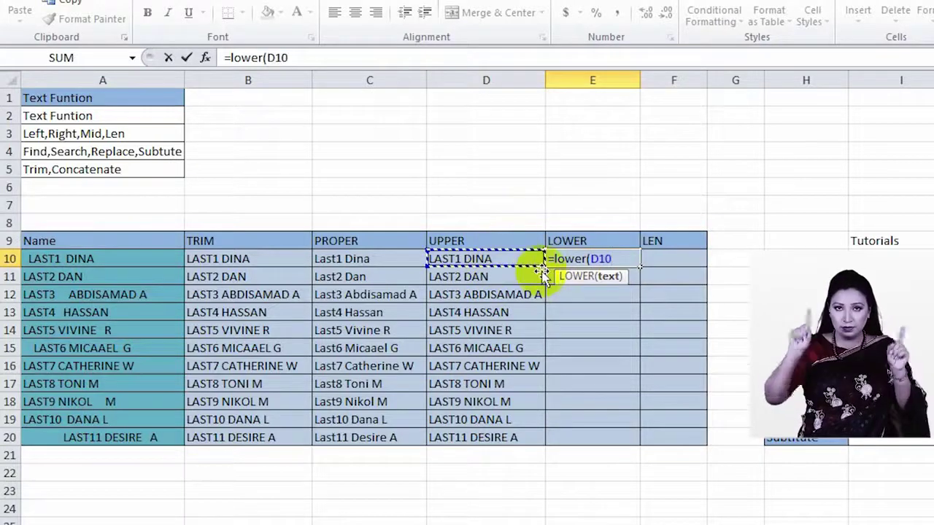
type(")")
key("Return")
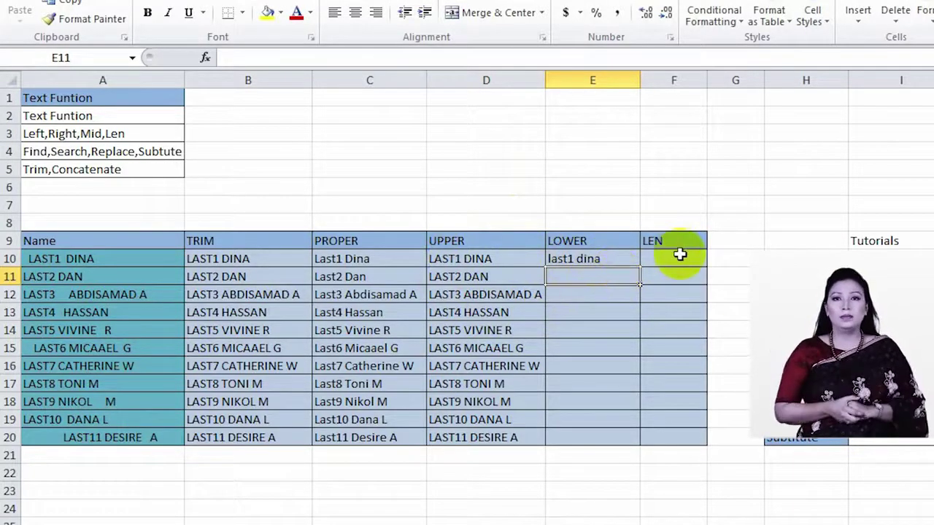
Step: Copy the LOWER formula down to E20 and widen column E to fit
left_click(576, 260)
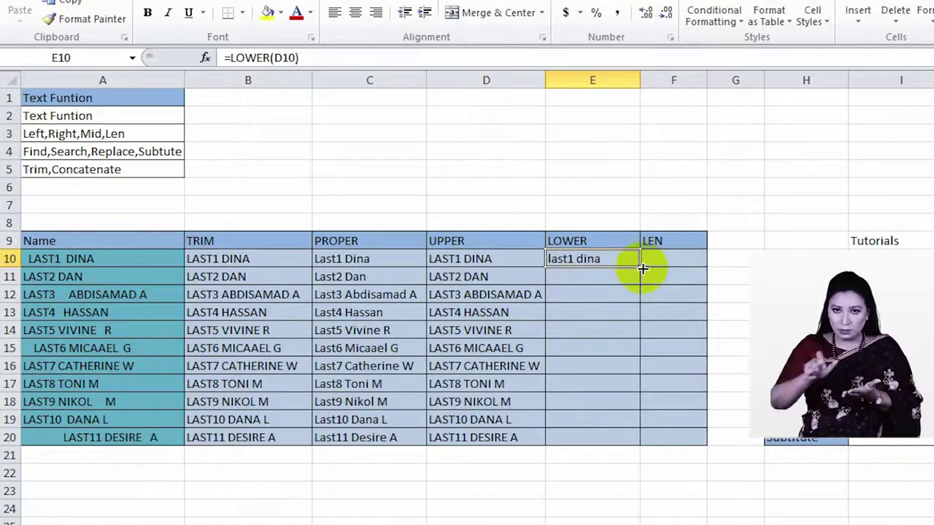
left_click_drag(639, 264, 635, 440)
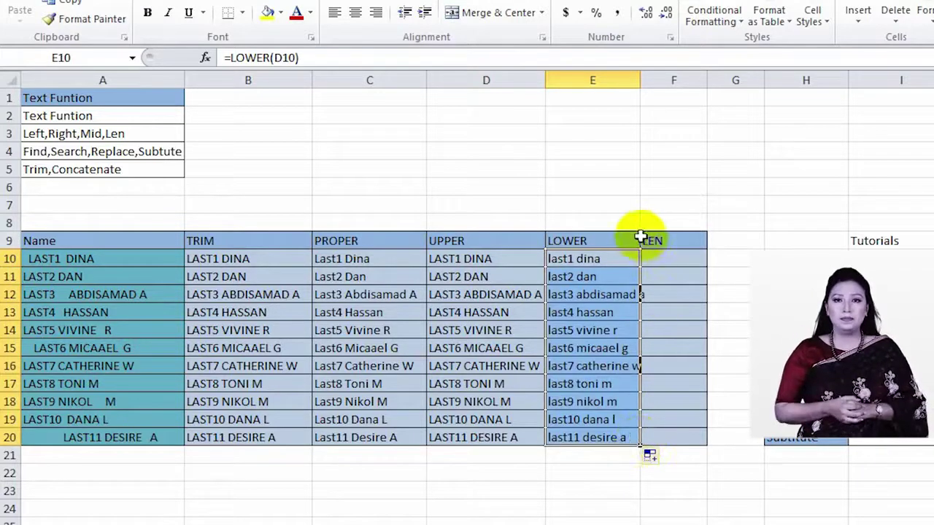
left_click_drag(637, 241, 641, 240)
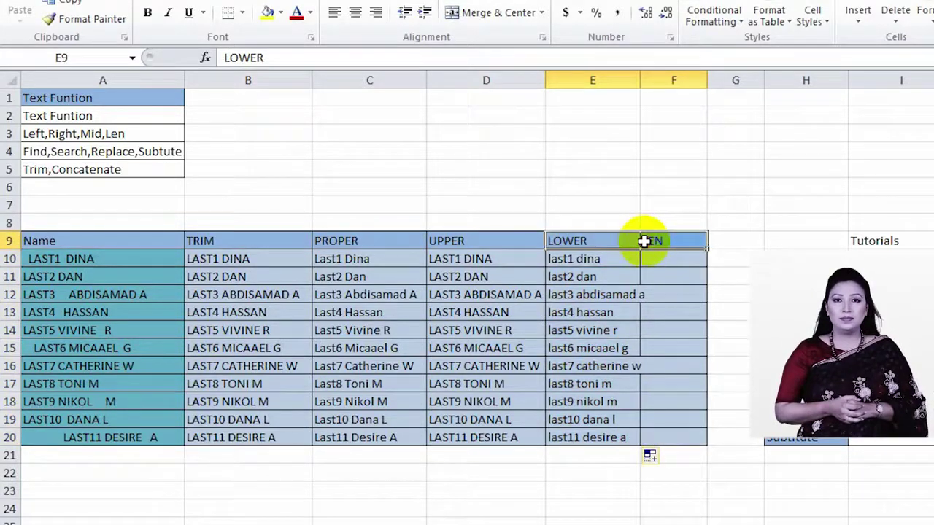
left_click_drag(640, 78, 650, 80)
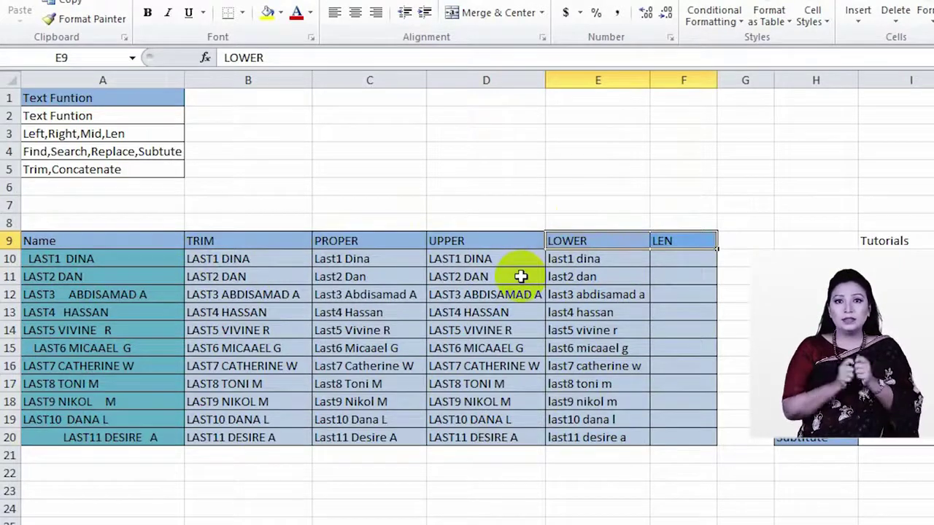
Step: Enter =LEN(E10) in F10, correcting the mistyped function name along the way
left_click(711, 261)
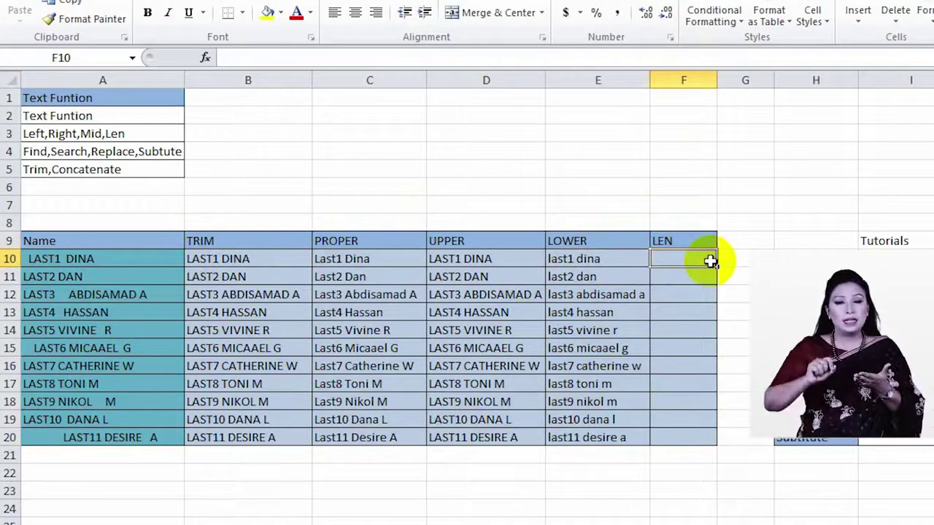
type("=lem")
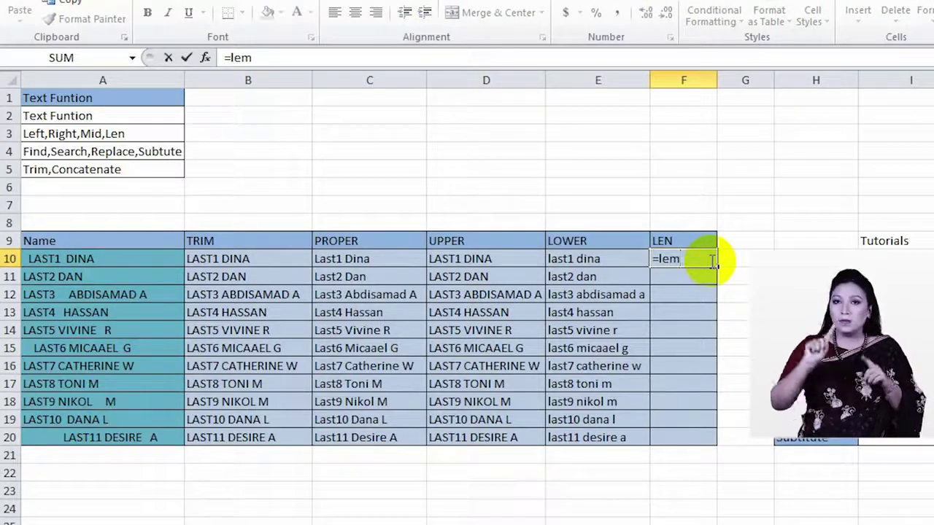
key("BackSpace")
type("m")
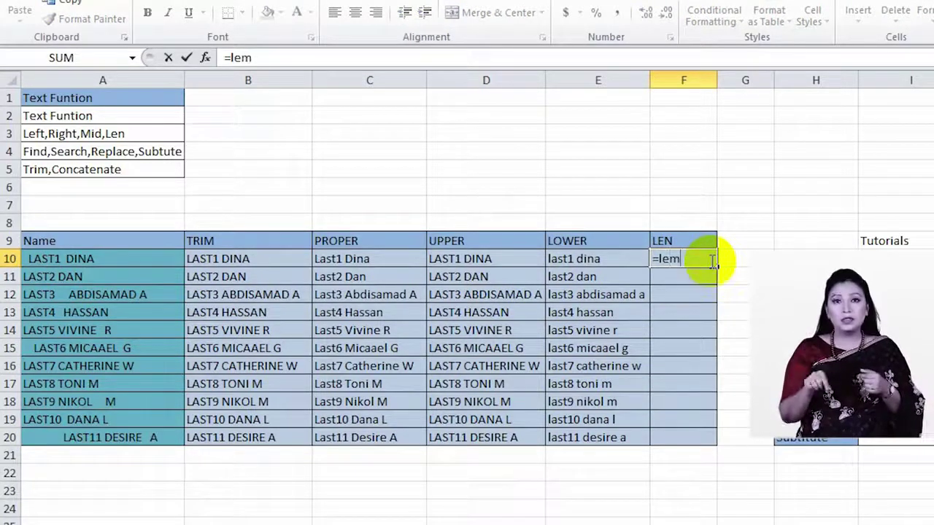
key("BackSpace")
type("n(")
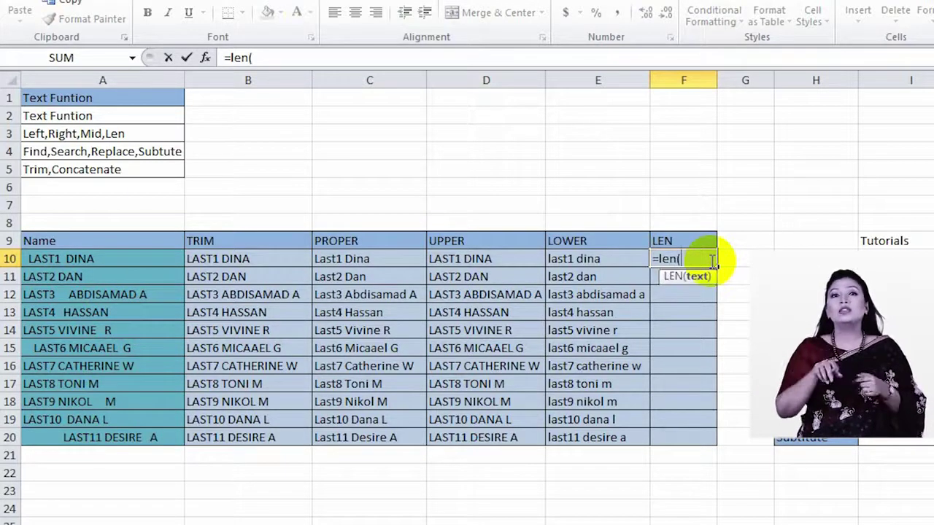
left_click(596, 259)
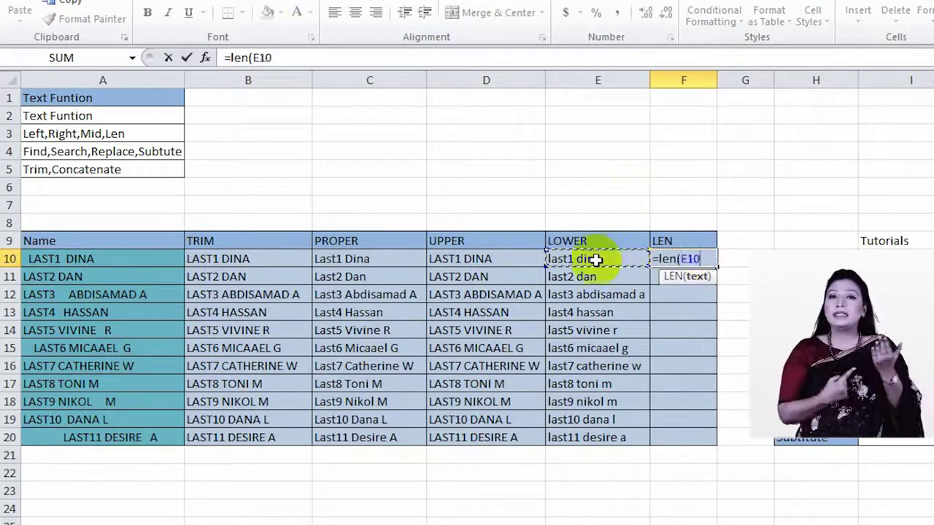
key("Return")
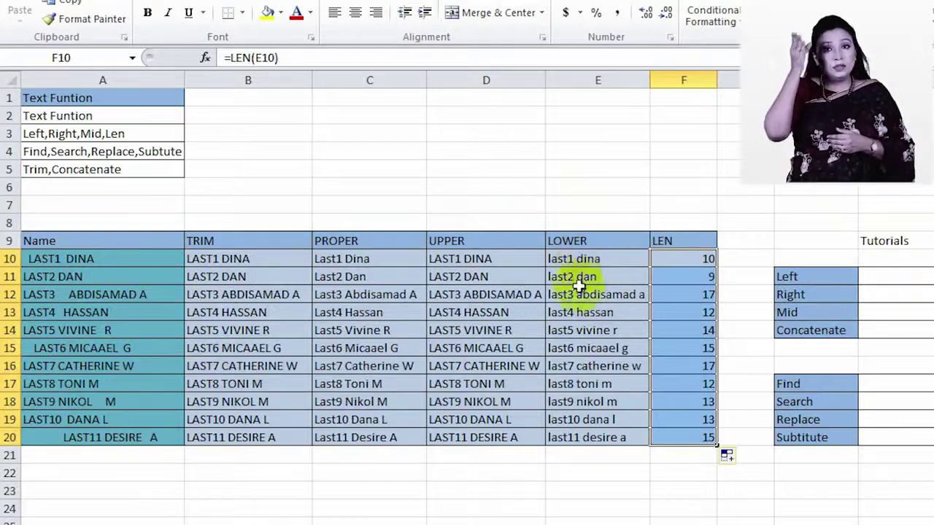
Step: Enter =LEFT(I9,2) in I11 so it returns 'Tu' from 'Tutorials'
left_click(884, 282)
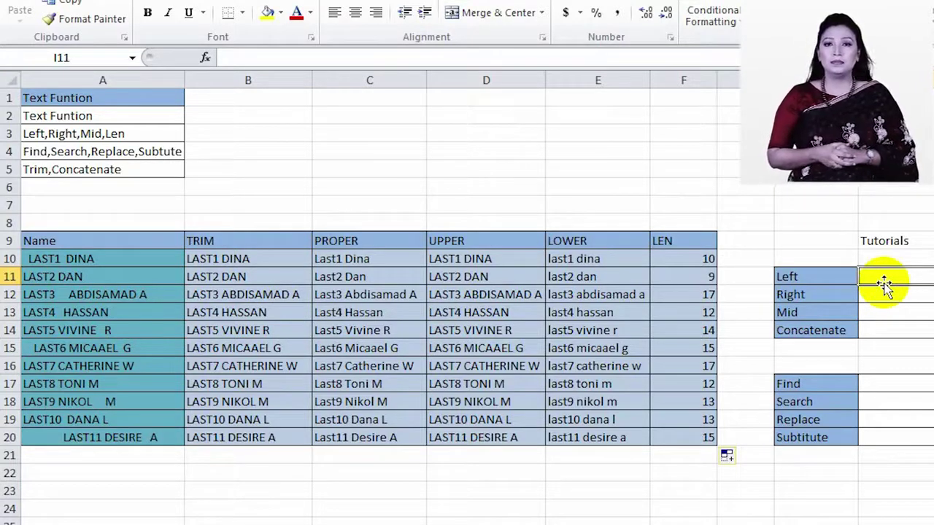
type("=le")
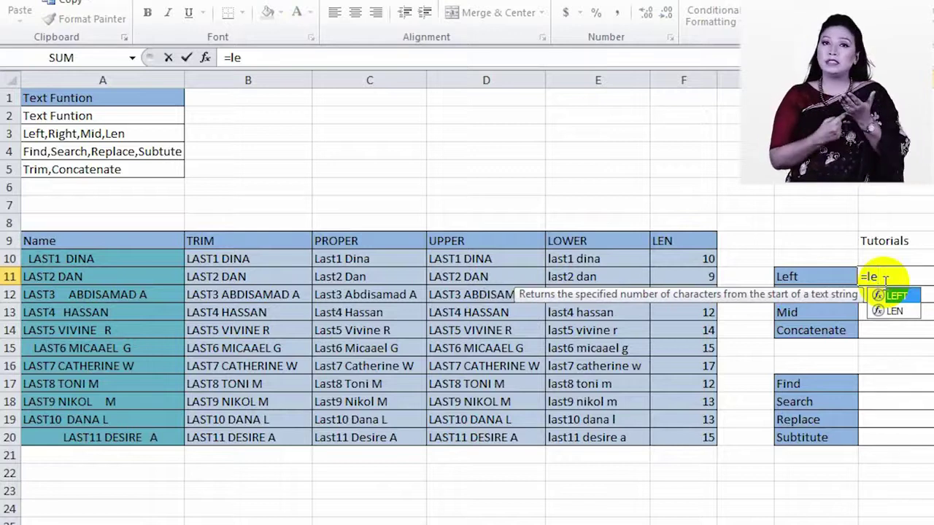
type("ft")
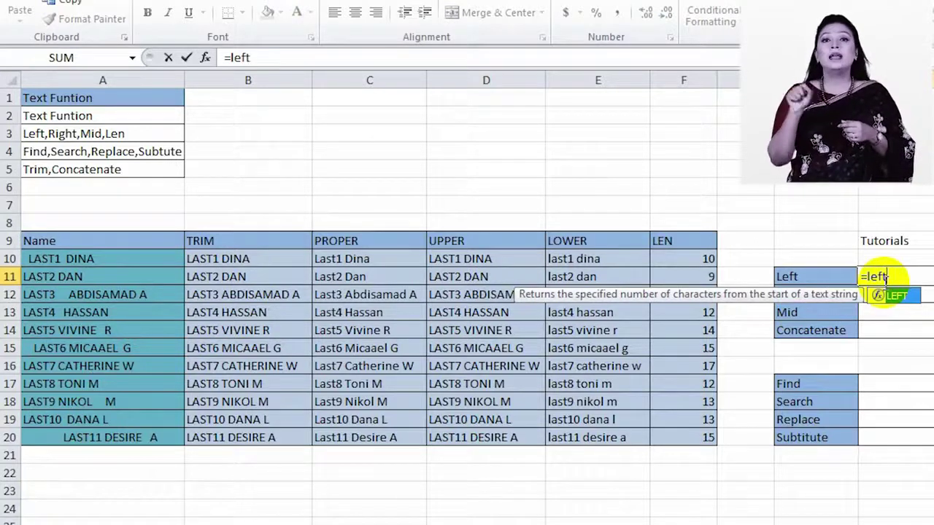
type("(")
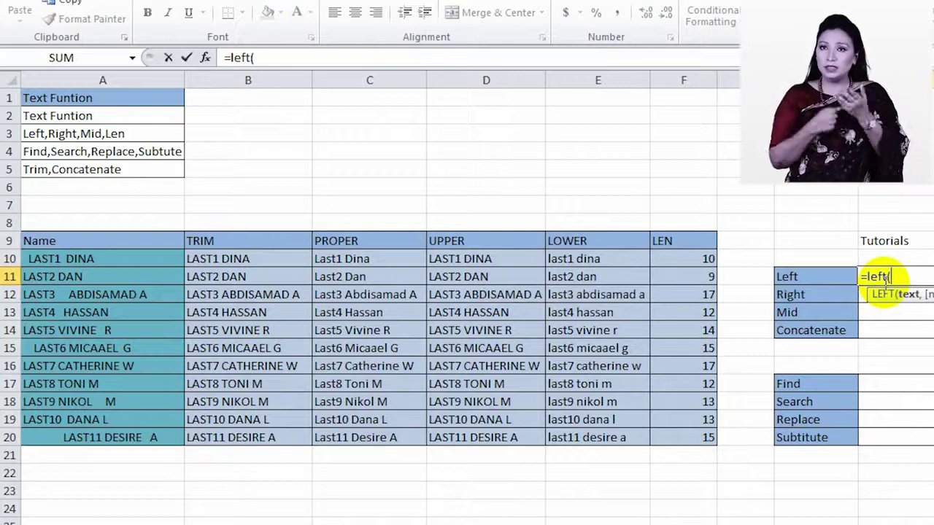
left_click(917, 242)
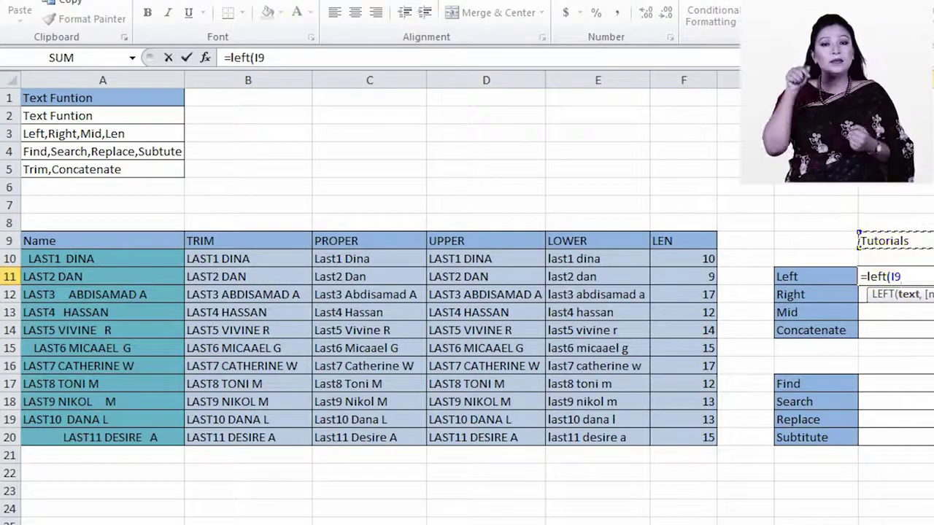
type(",2")
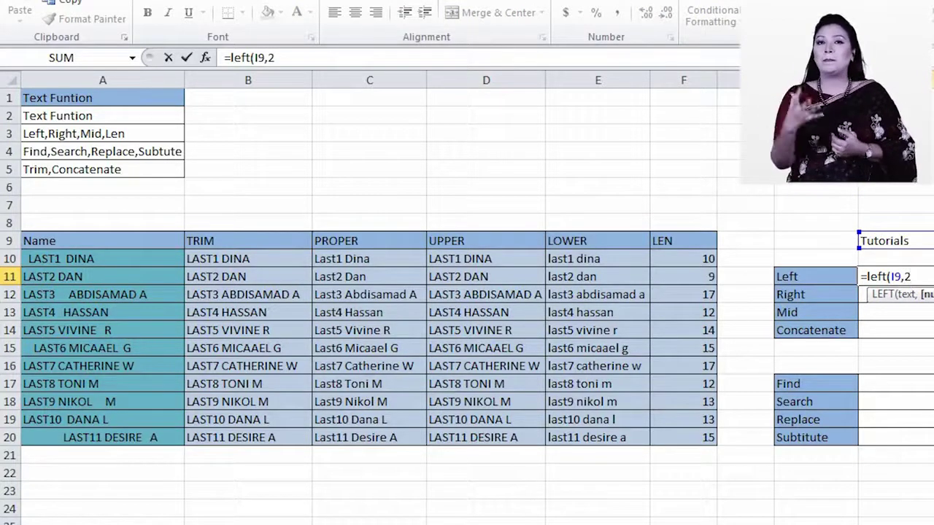
type(")")
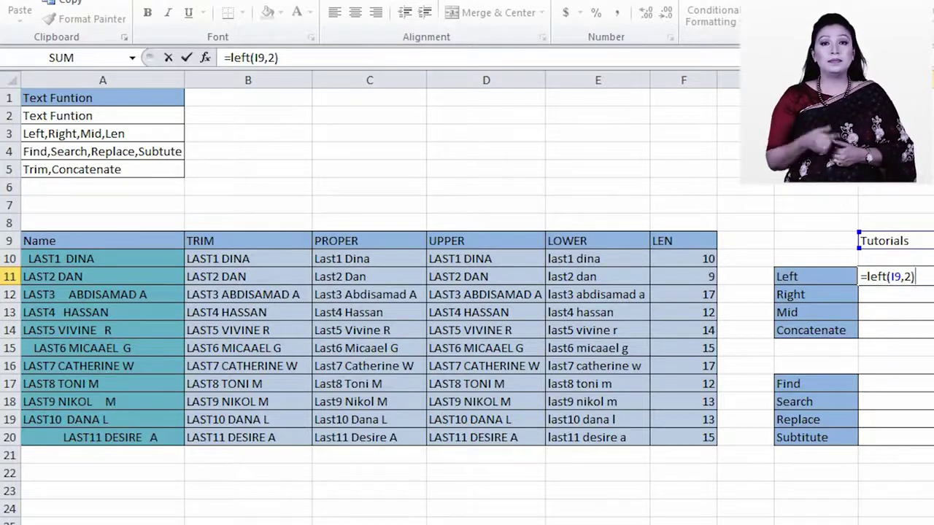
key("Return")
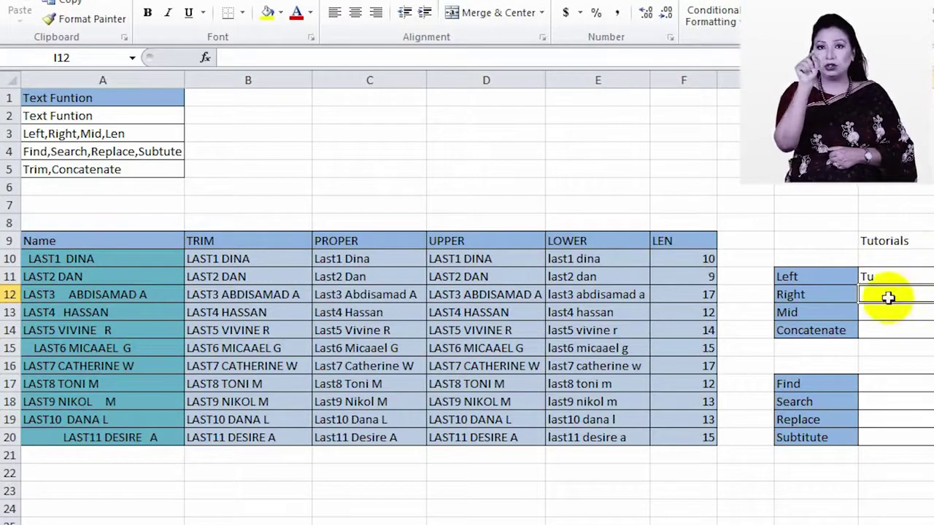
Step: Enter =LEFT(J9,3) in J11 so it returns 'Poi' from 'Point'
left_click(918, 271)
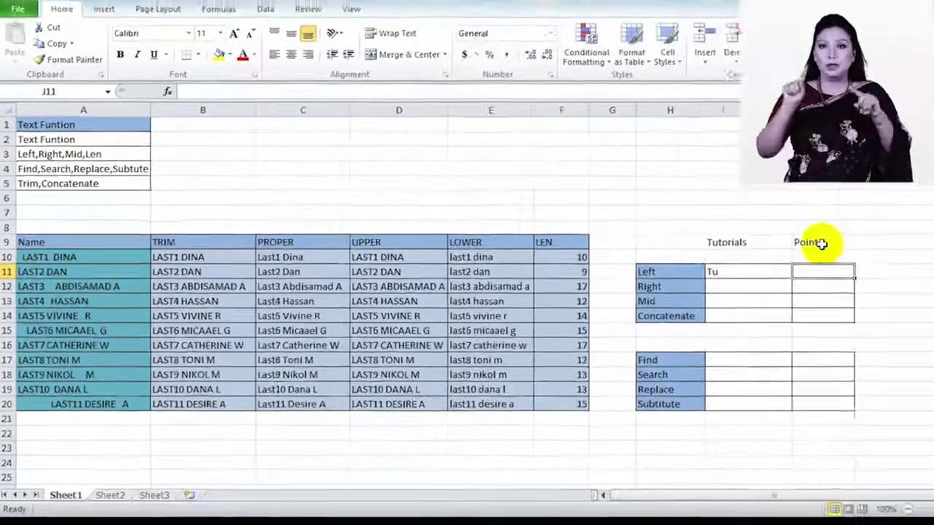
type("=")
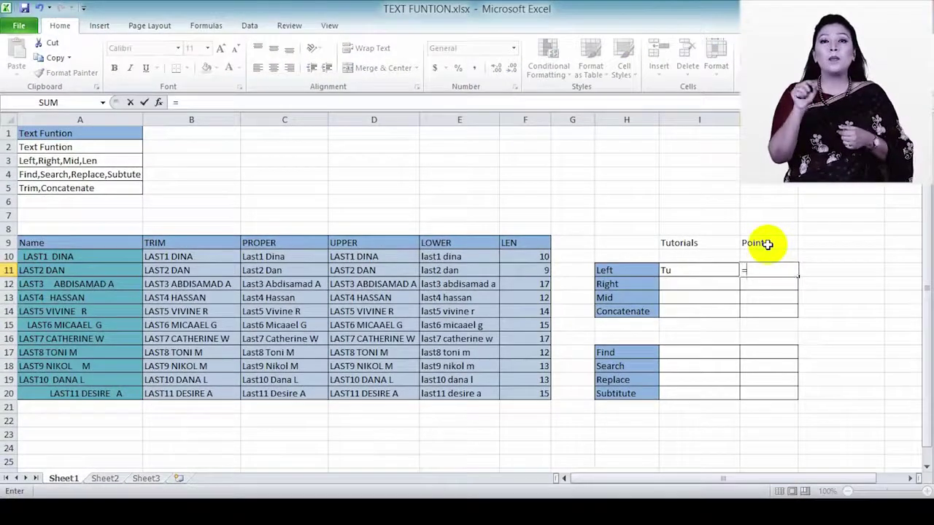
type("left")
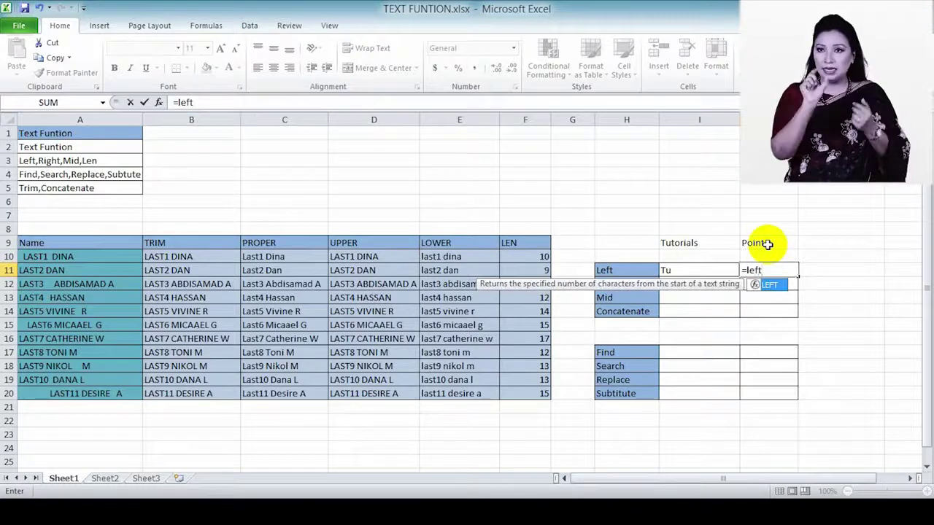
type("(")
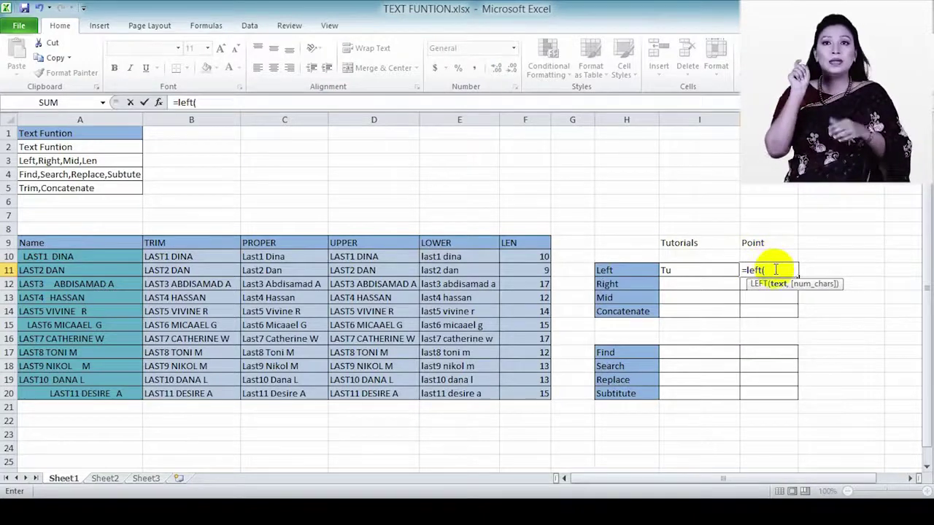
left_click(768, 242)
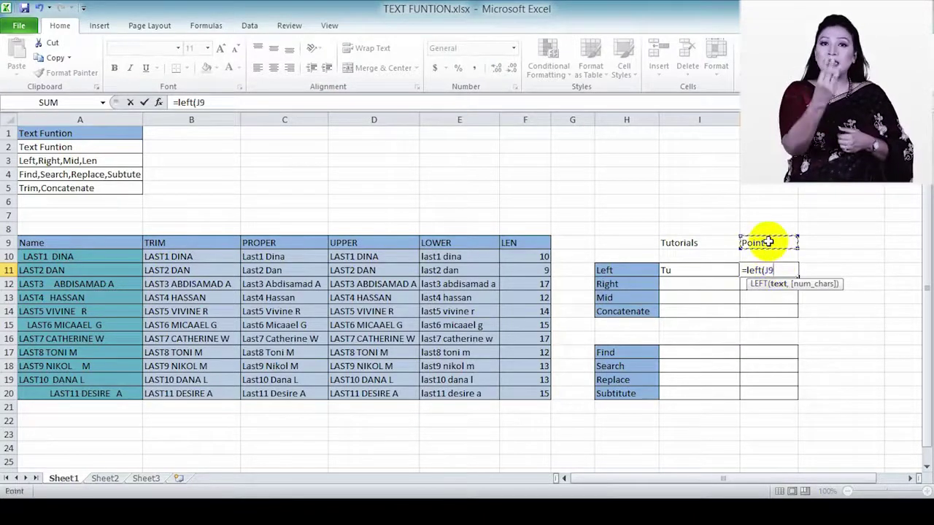
type(",")
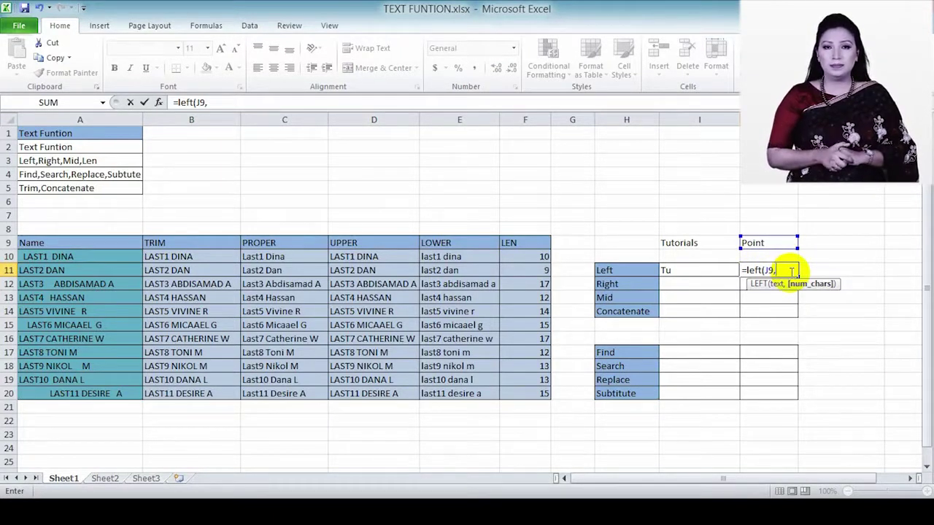
type("3")
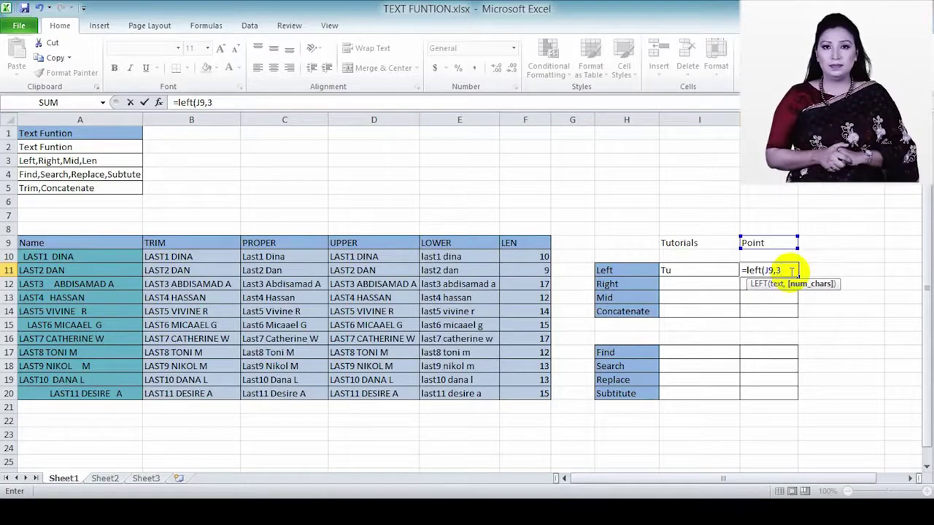
type(")")
key("Return")
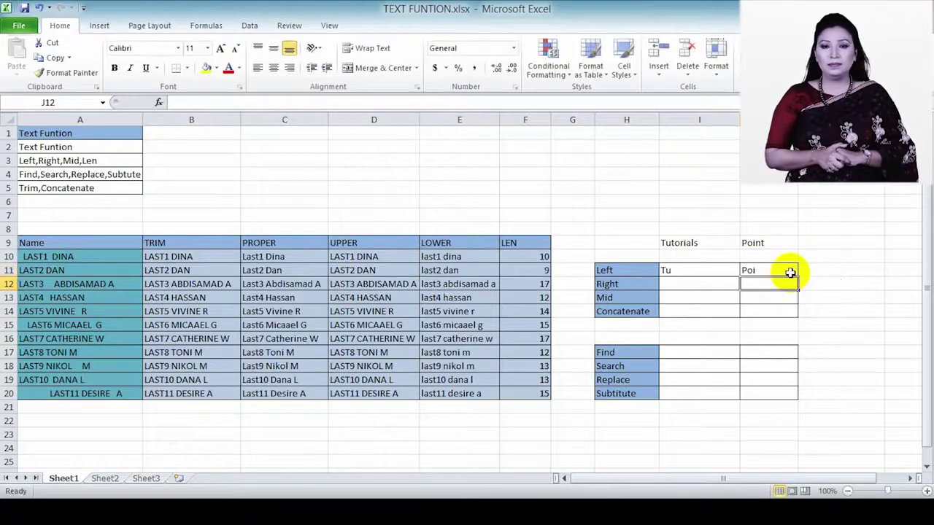
left_click(670, 281)
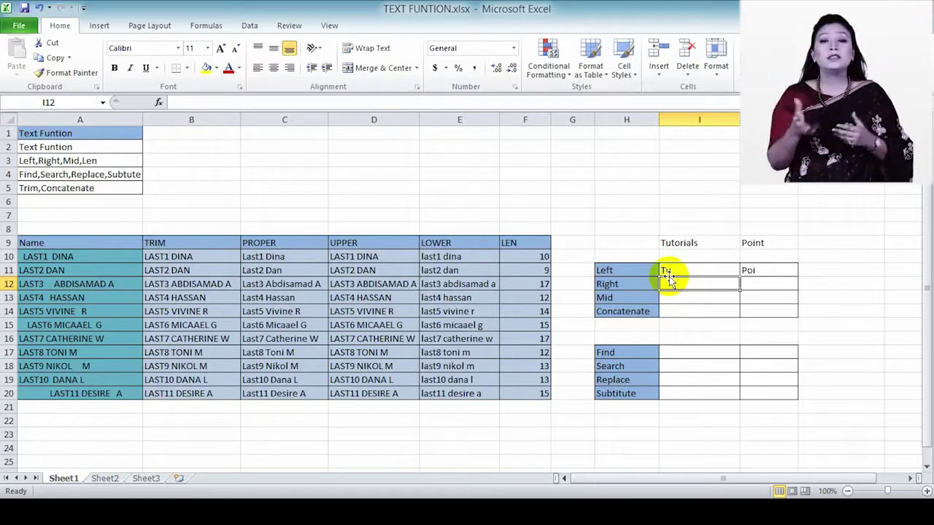
Step: Enter =RIGHT(I9,2) in I12 to return 'ls'
type("=")
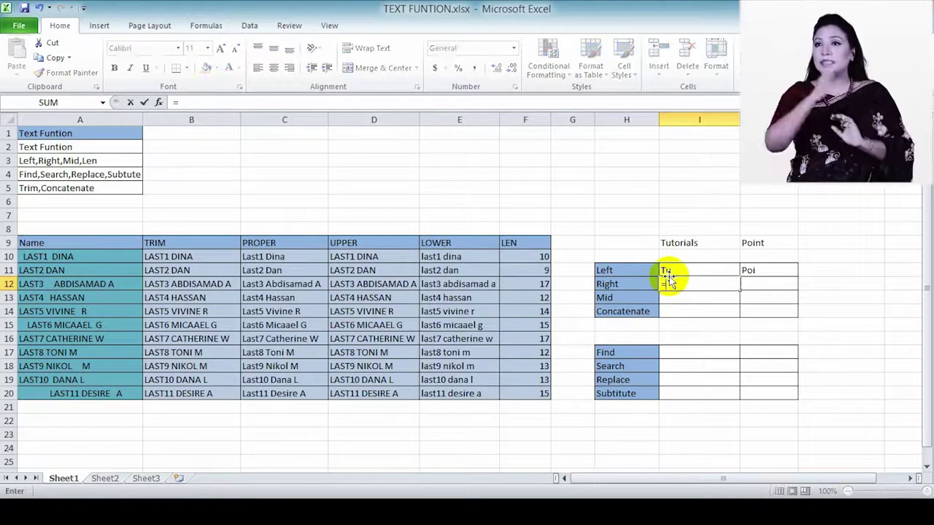
type("ri")
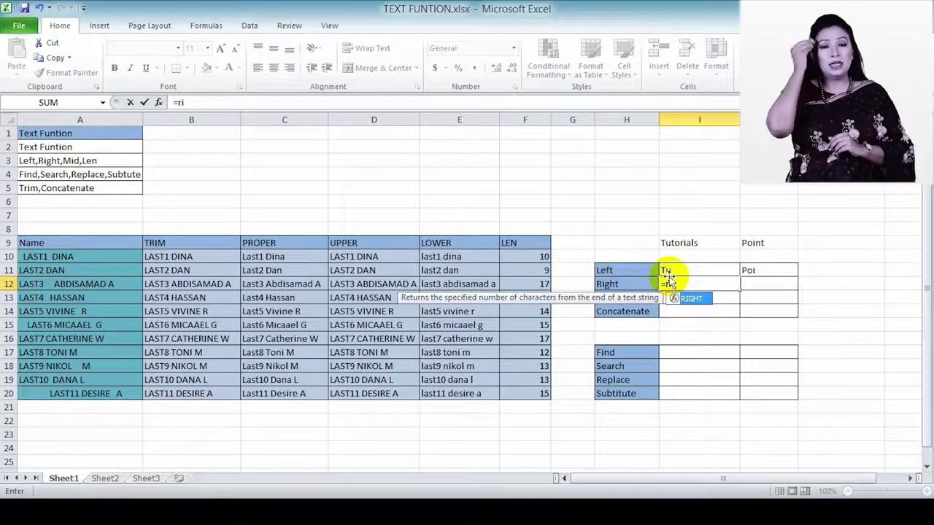
type("ght(")
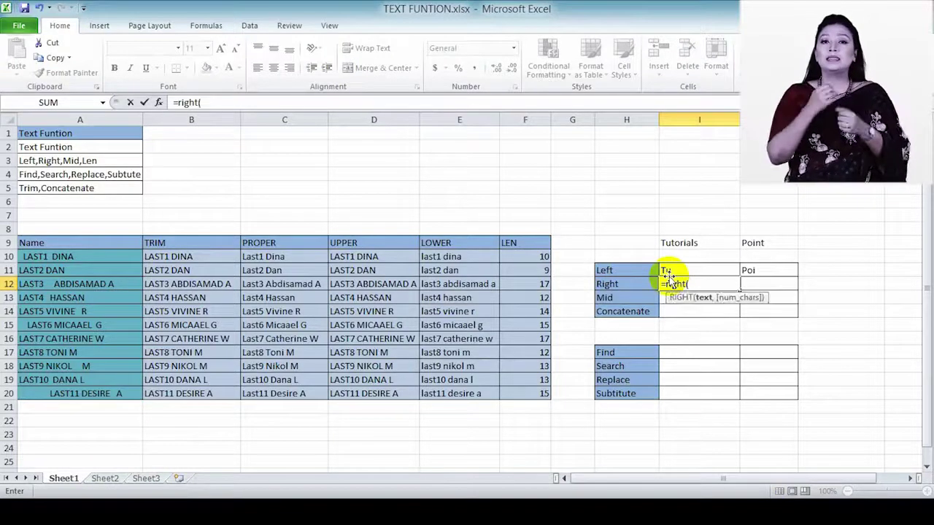
left_click(690, 244)
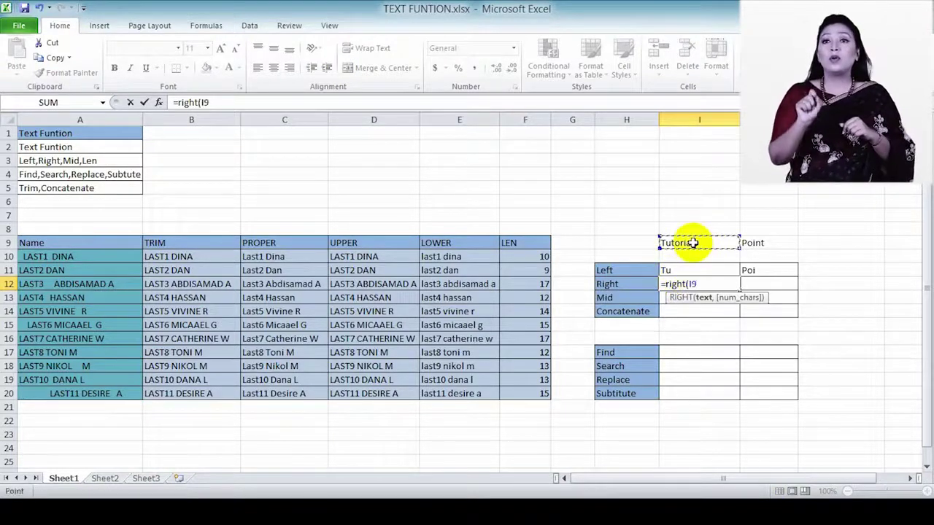
type(",")
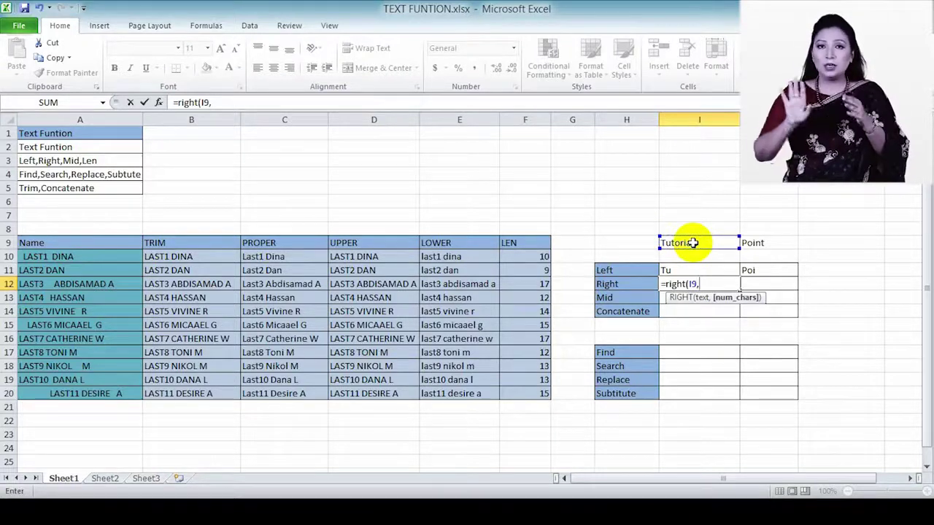
type("2")
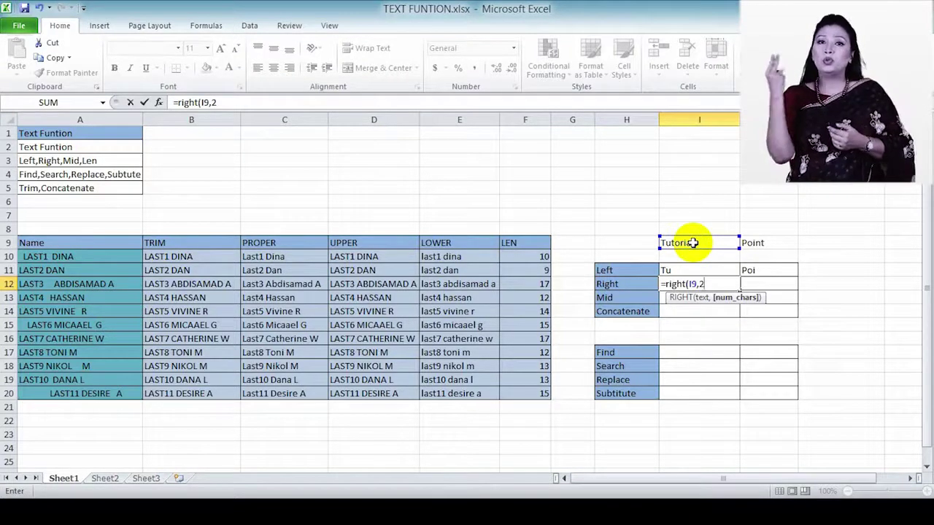
type(")")
key("Return")
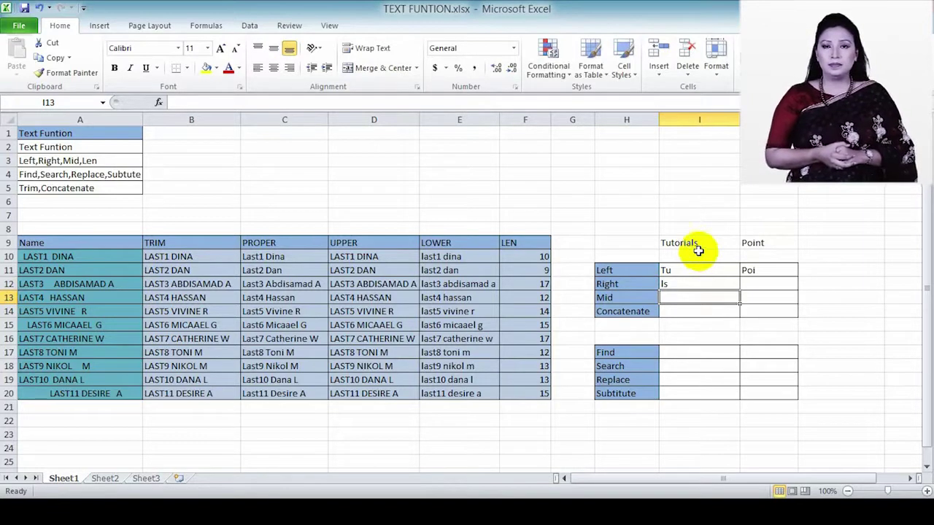
Step: Enter =RIGHT(J9,1) in J12 to return the final 't' of 'Point'
left_click(682, 286)
left_click(772, 284)
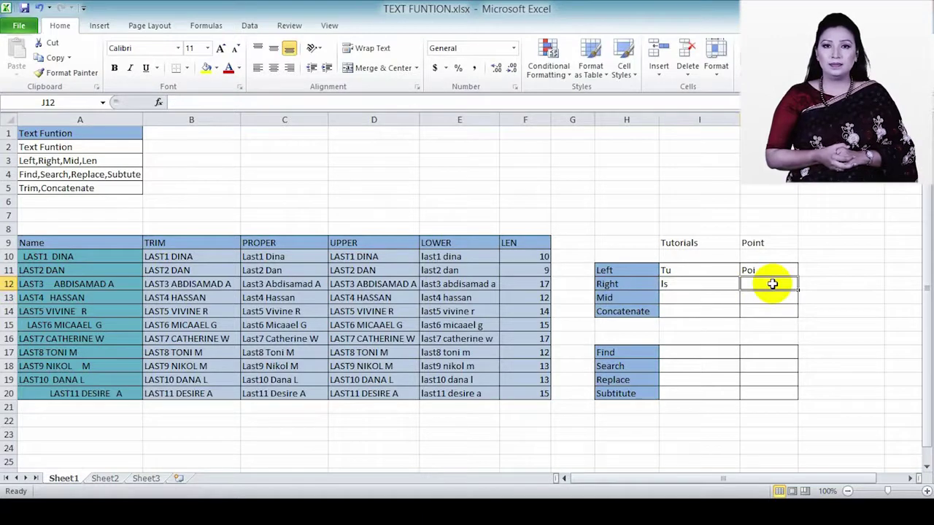
type("=")
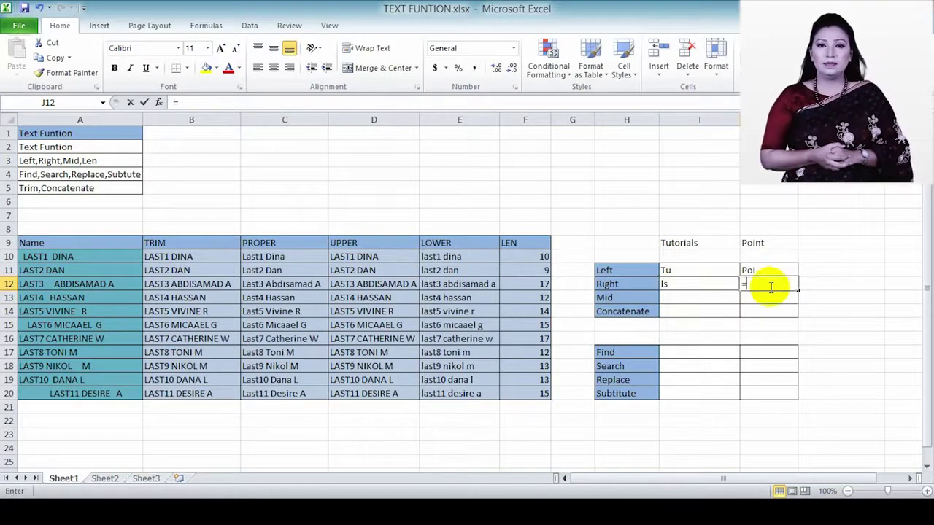
type("ri")
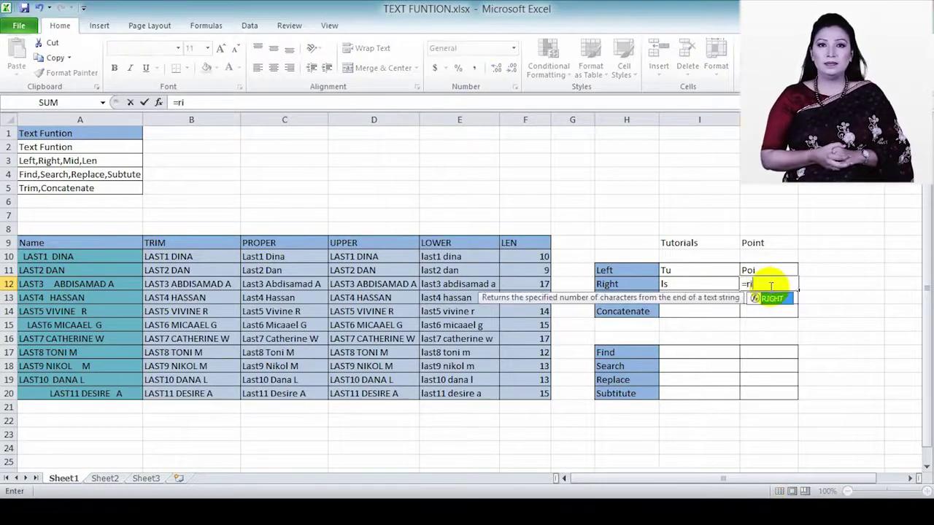
type("ght")
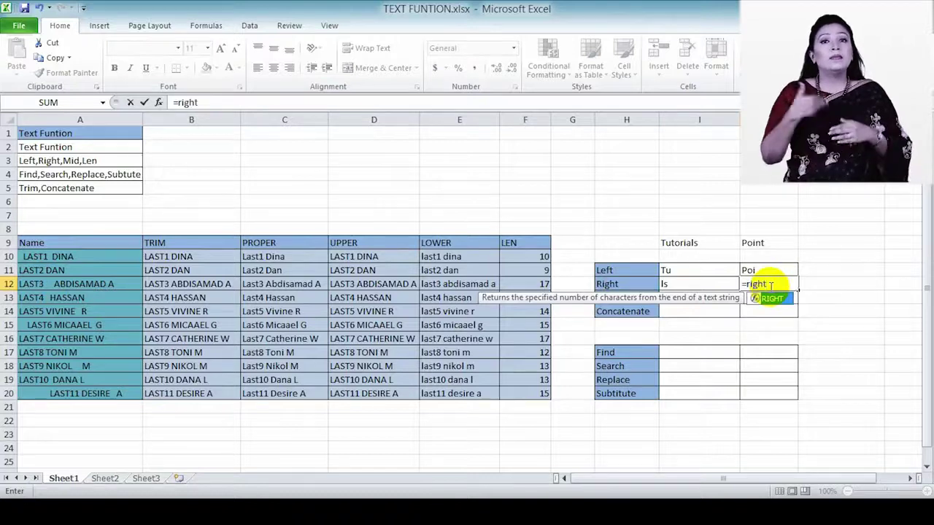
type("(")
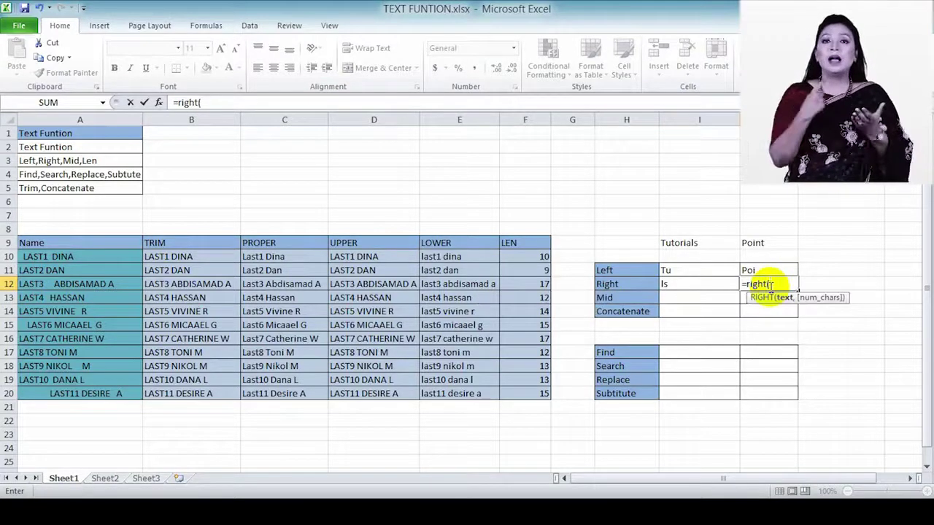
left_click(760, 241)
type("1")
key("BackSpace")
type(",")
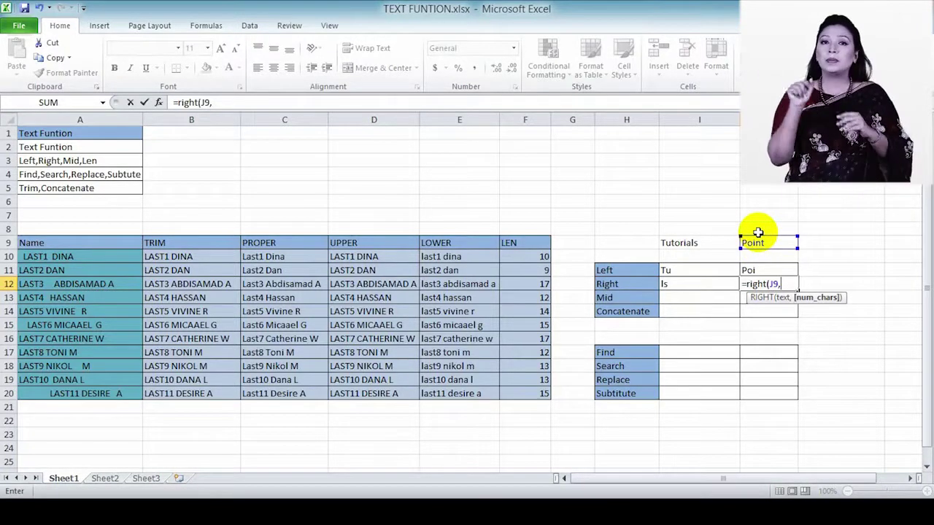
type("1")
type(")")
key("Return")
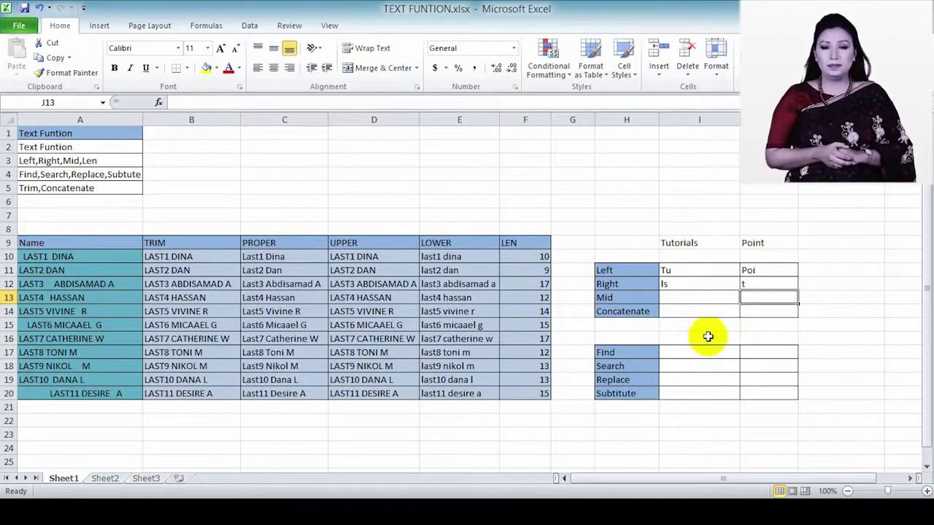
left_click_drag(689, 299, 688, 310)
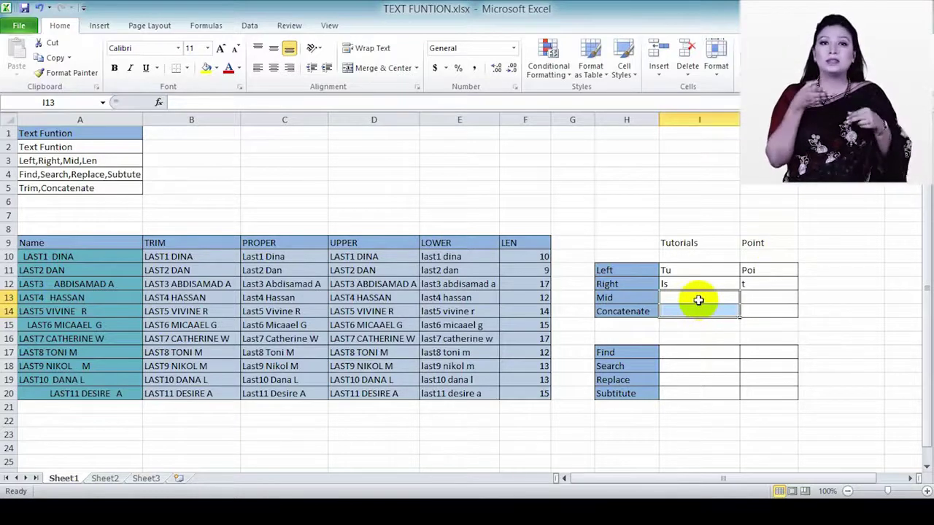
left_click(692, 297)
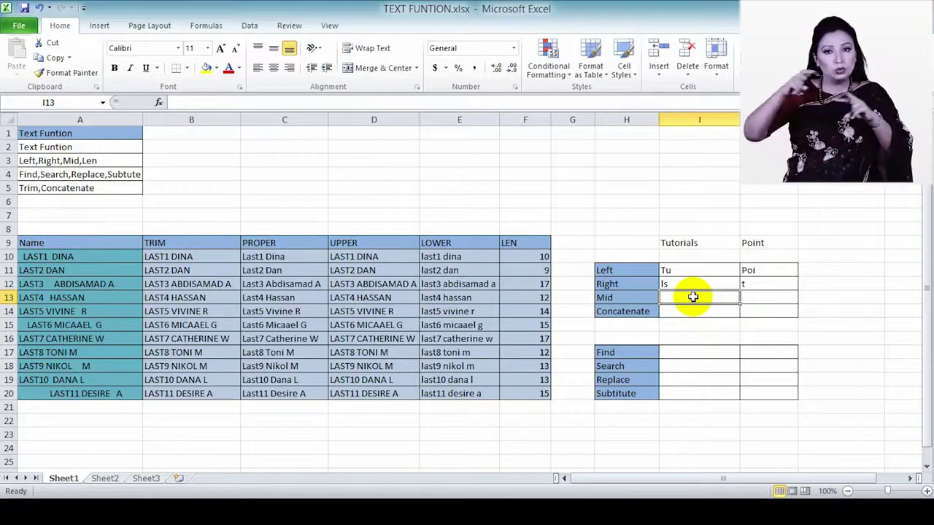
Step: Enter =MID(I9,2,3) in I13 so it returns 'uto'
type("=")
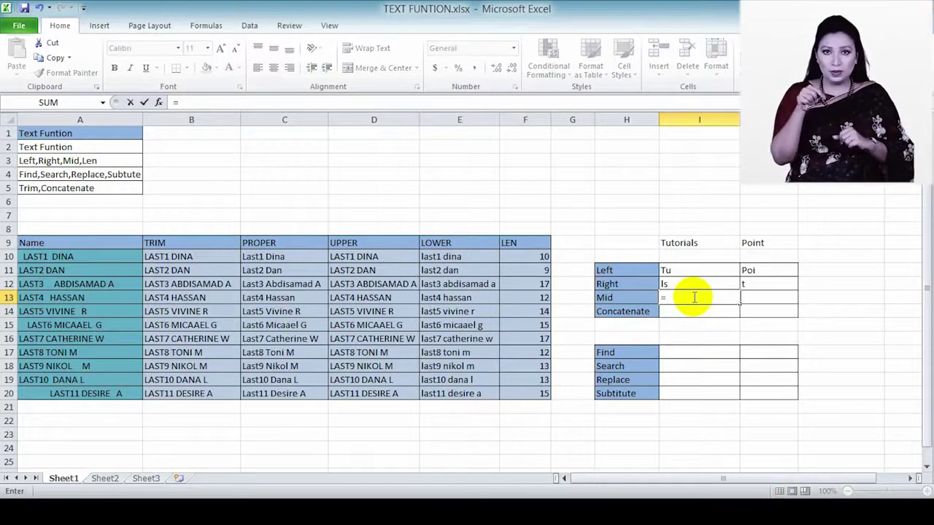
type("mid")
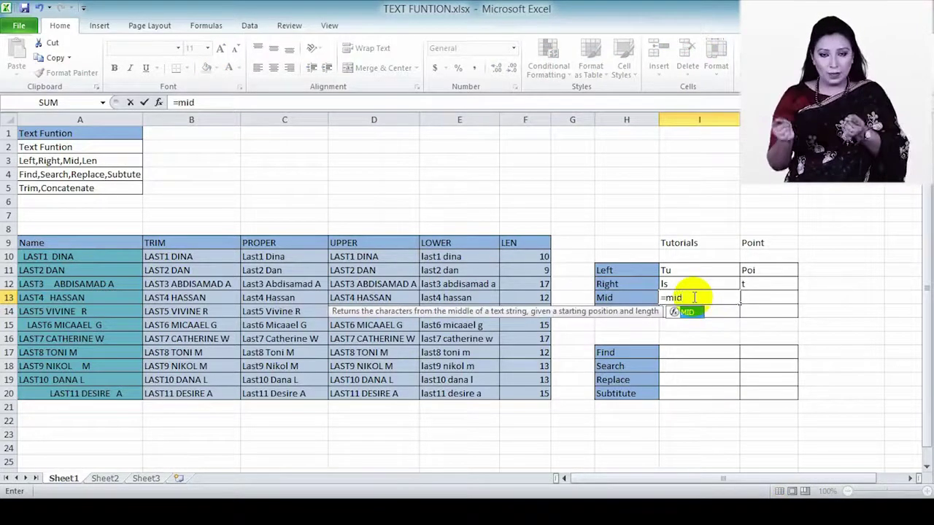
type("(")
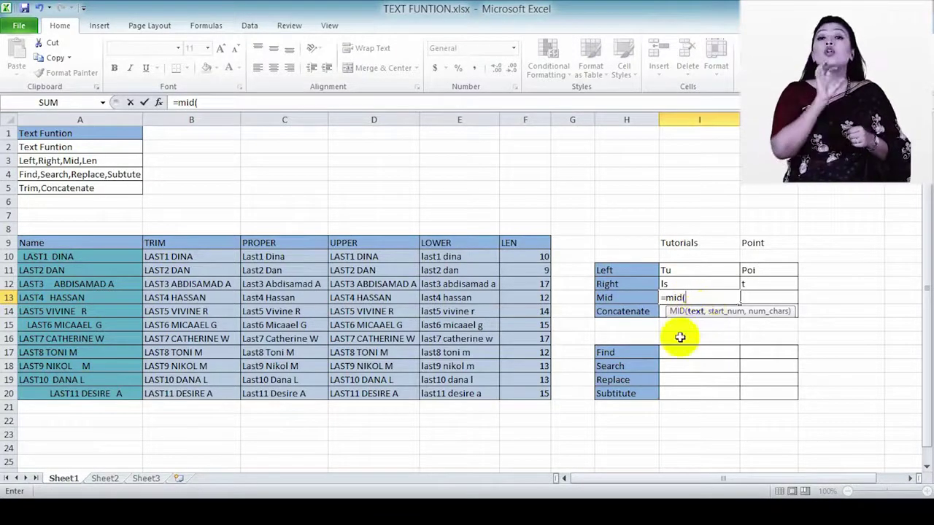
left_click(695, 245)
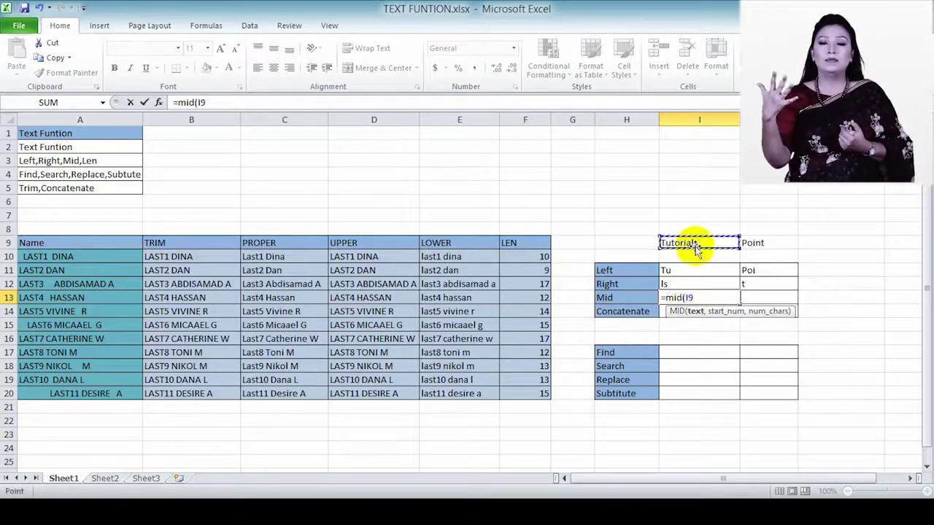
type(",")
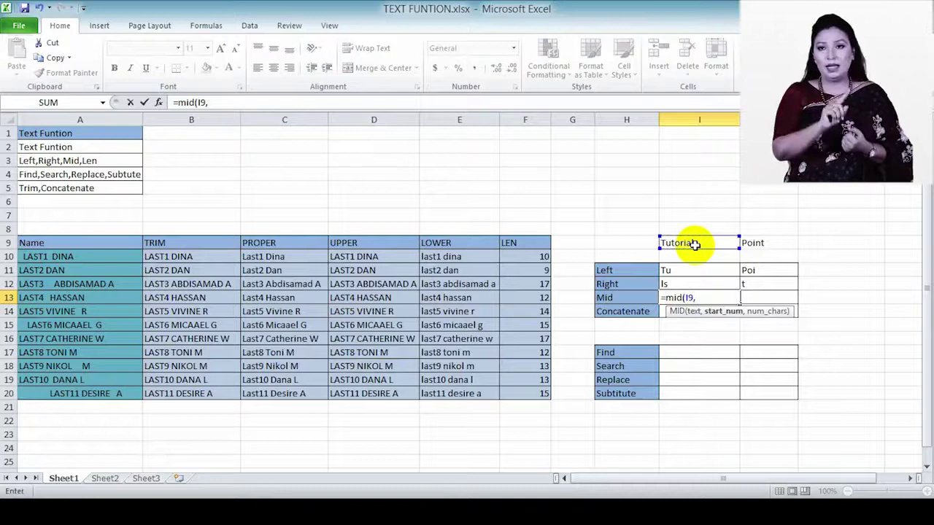
type("2")
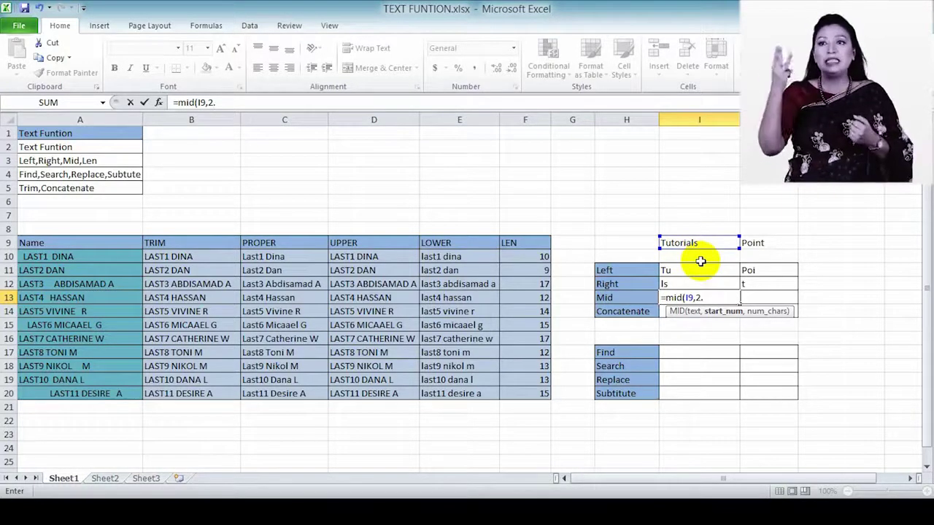
type(",3")
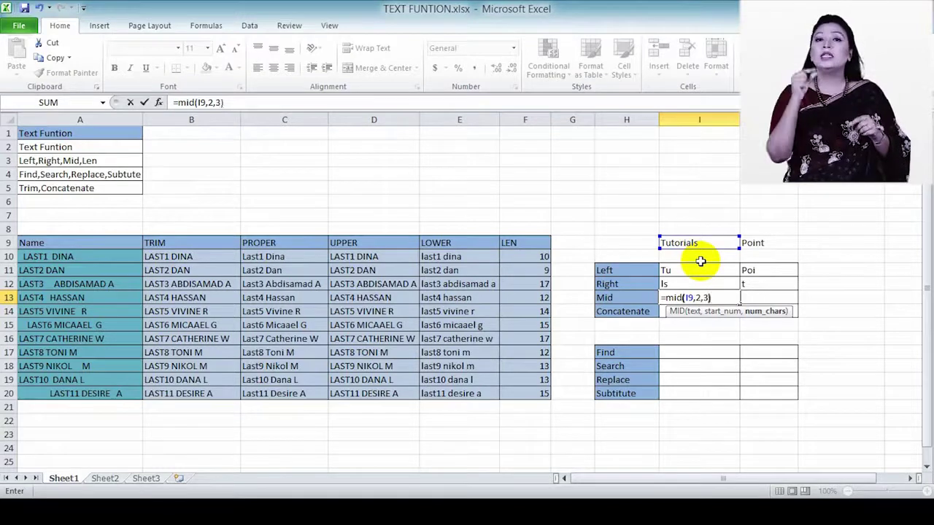
type(")")
key("Return")
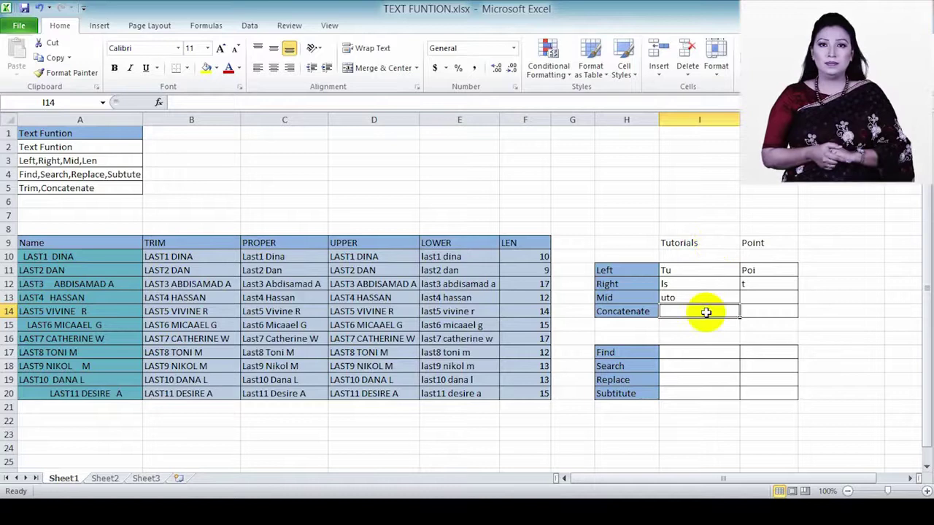
Step: Enter =CONCATENATE(I9,J9) in I14 to join Tutorials and Point into TutorialsPoint
type("=")
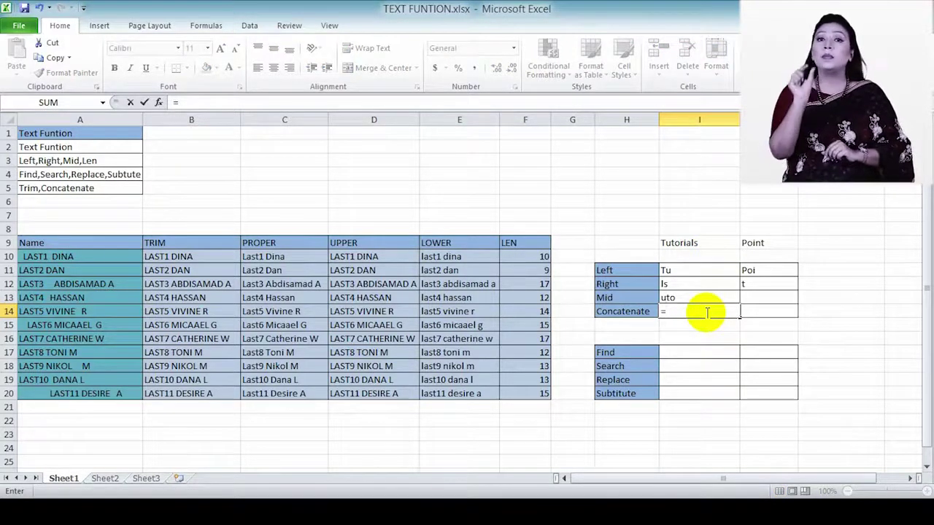
type("con")
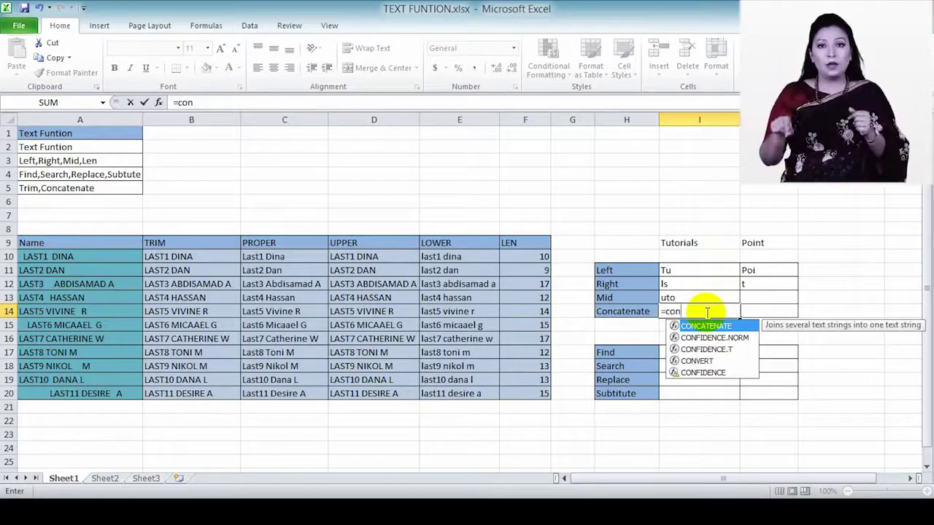
type("ca")
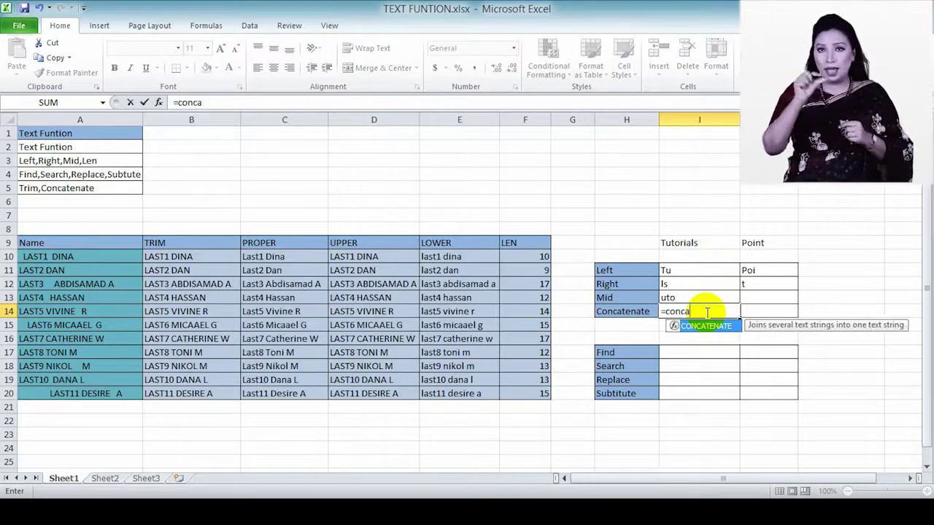
type("te")
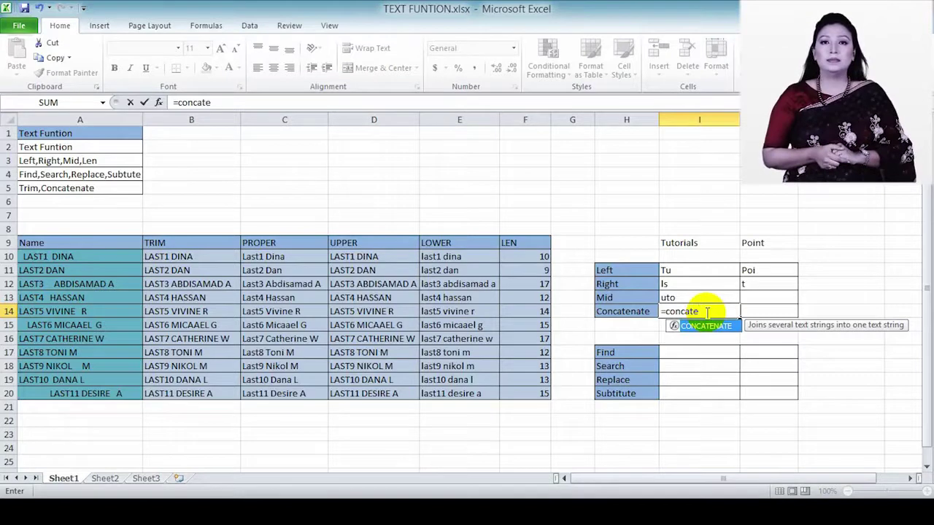
type("nate")
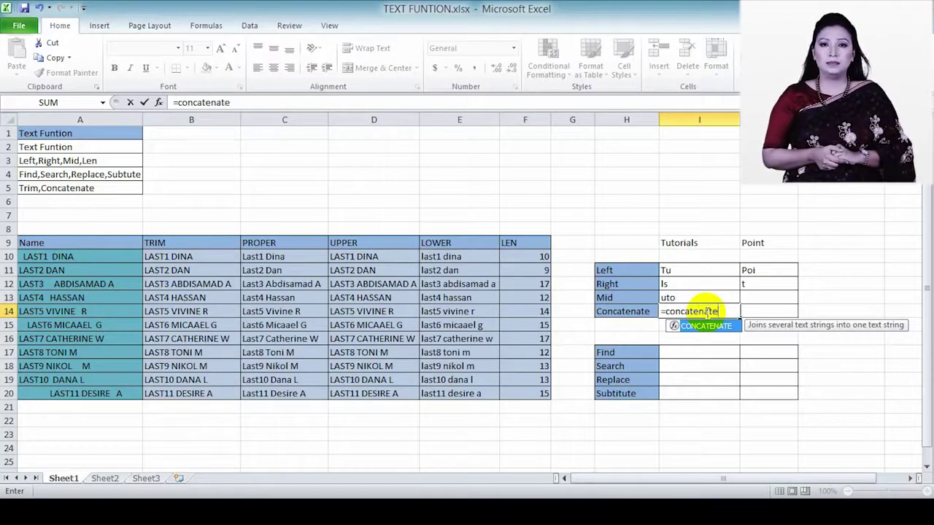
type("(")
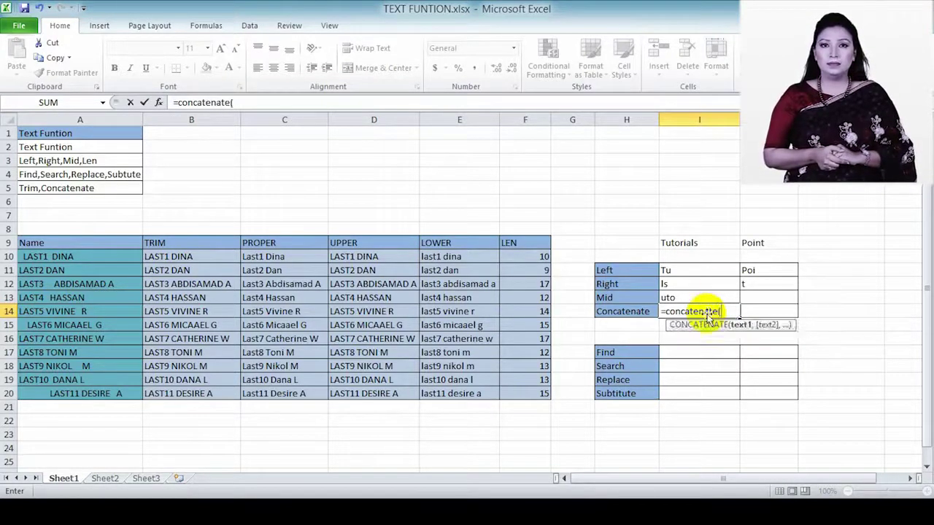
left_click(675, 245)
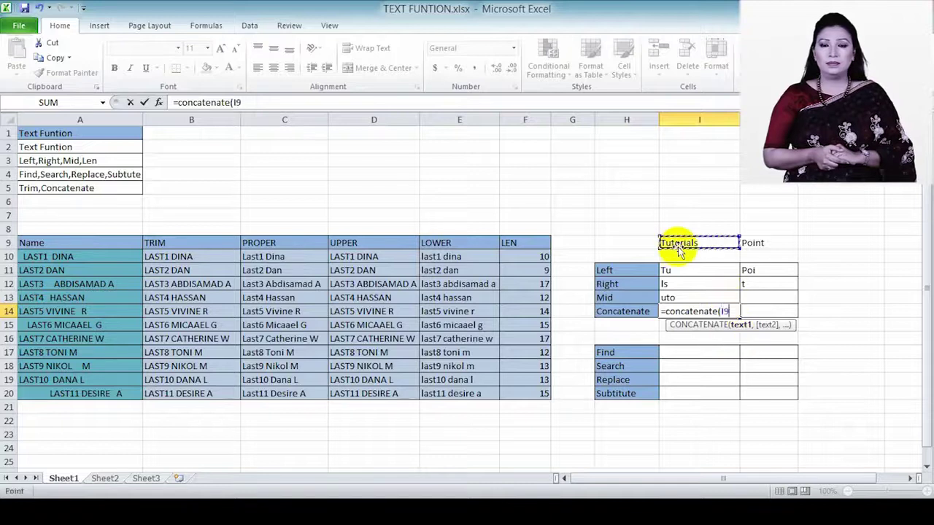
type(",")
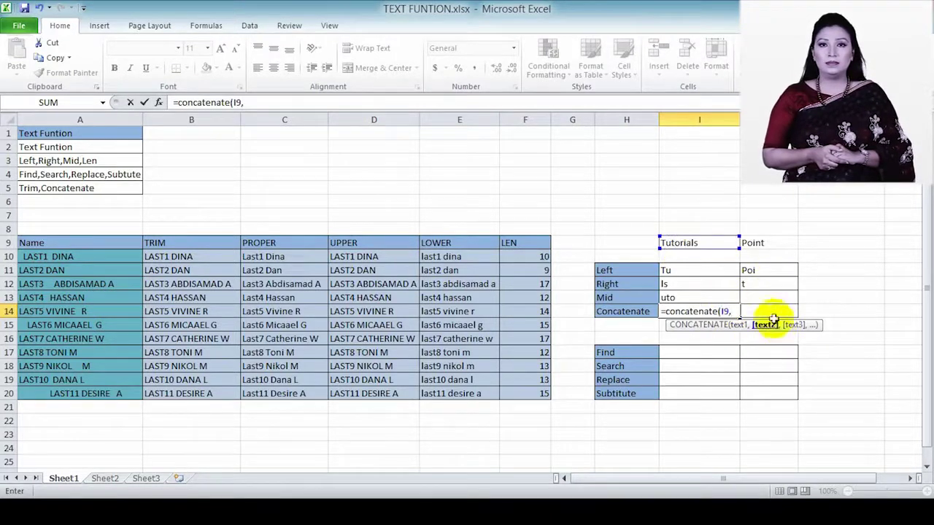
left_click(762, 246)
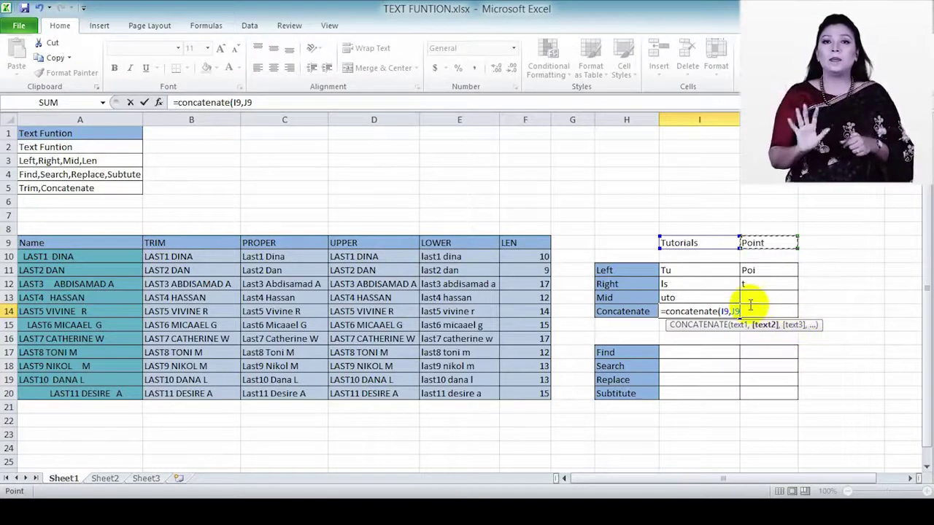
type(")")
key("Return")
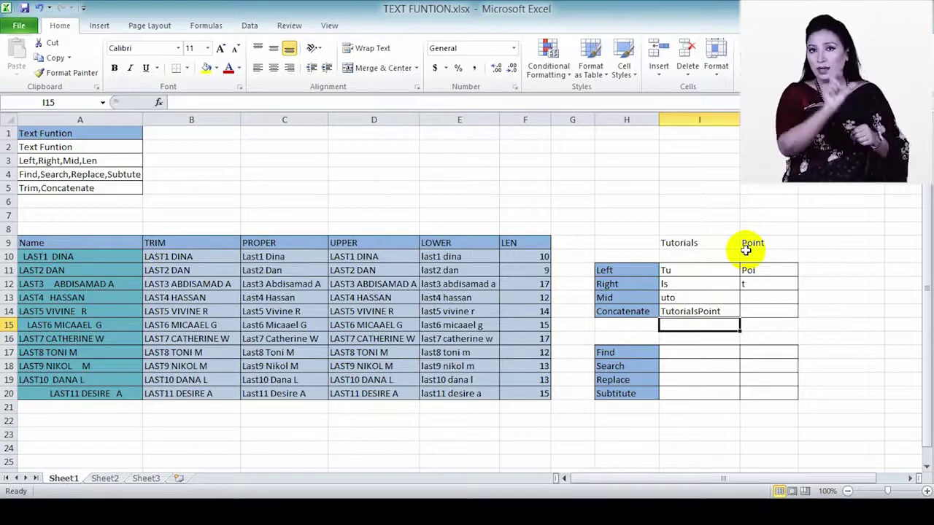
Step: Enter =CONCATENATE(I9," ",J9) in I15 to produce Tutorials Point, then review the formula
type("=")
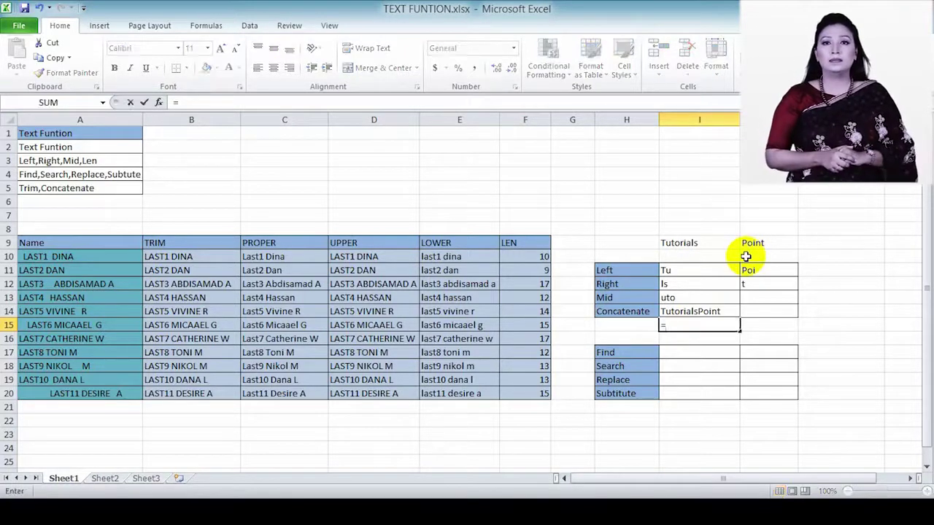
type("concatenate(")
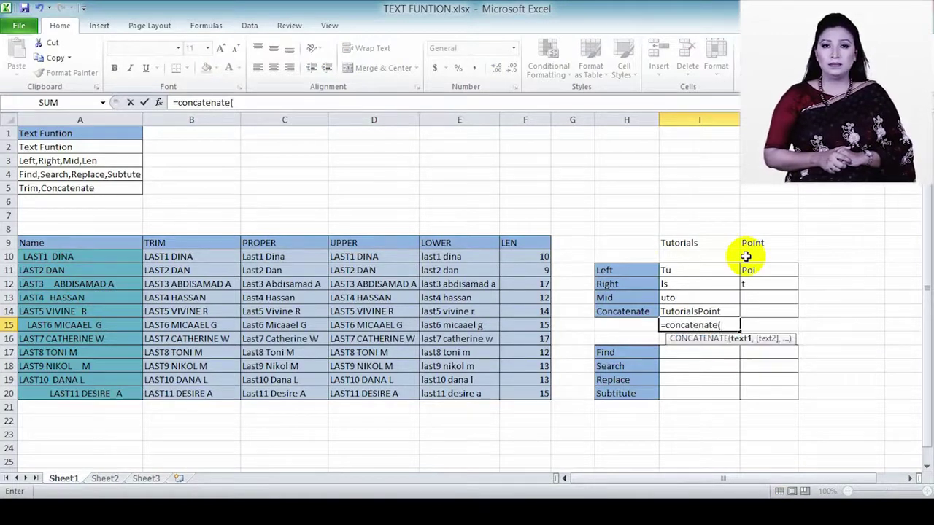
left_click(680, 248)
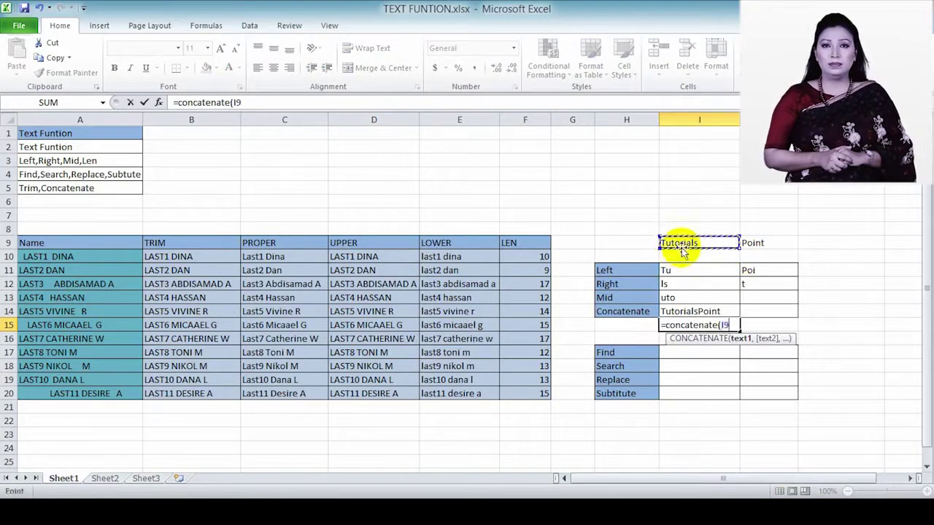
type(",\" \"")
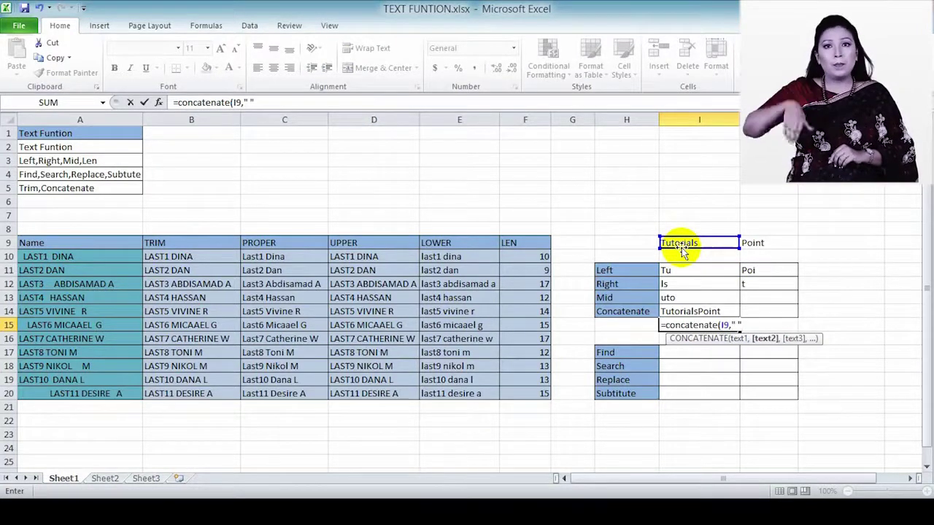
type(",")
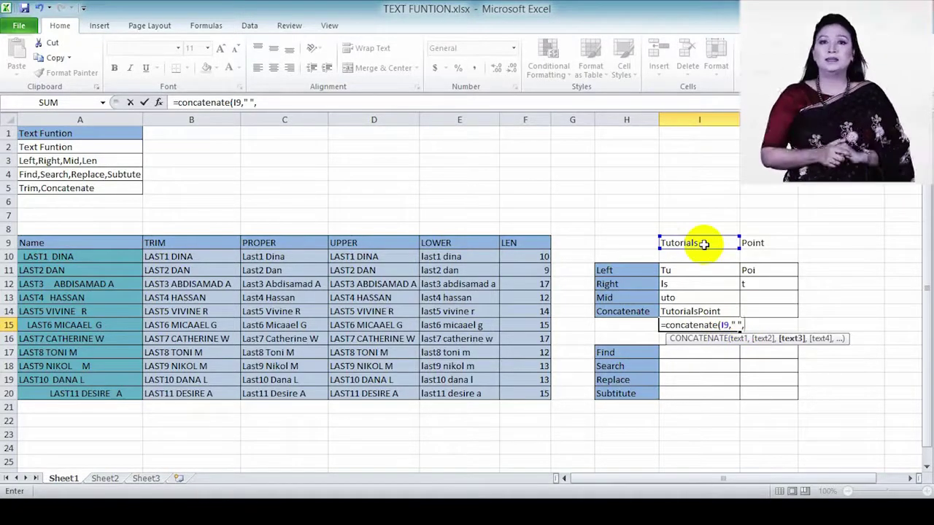
left_click(766, 246)
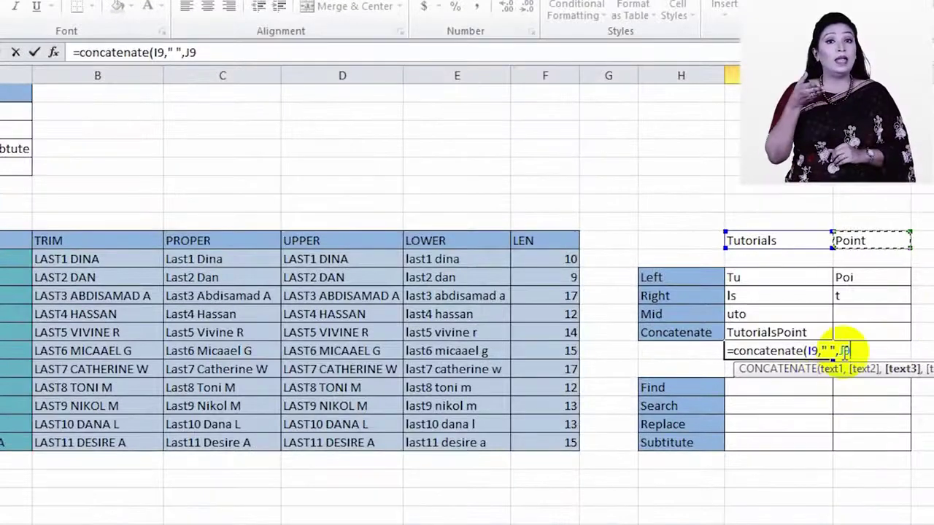
type(")")
key("Return")
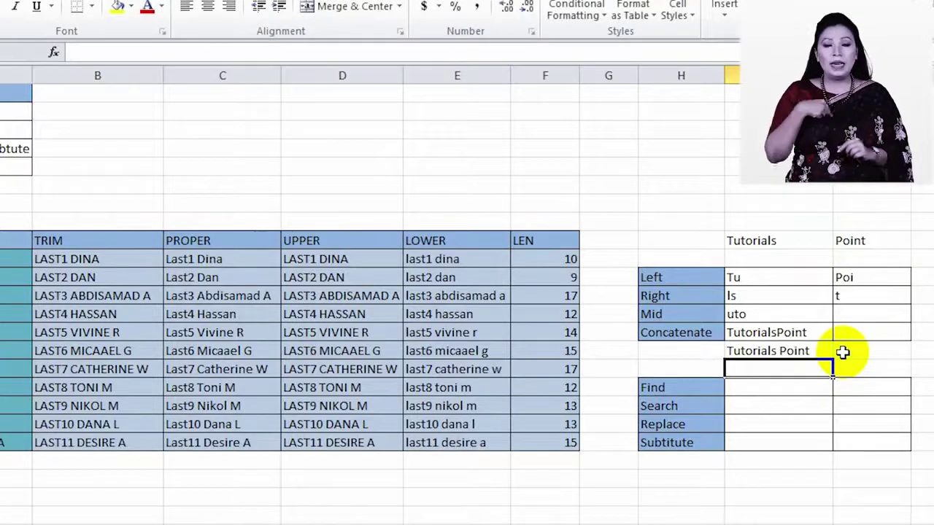
left_click(771, 350)
left_click(188, 51)
scroll(737, 160, "down", 2)
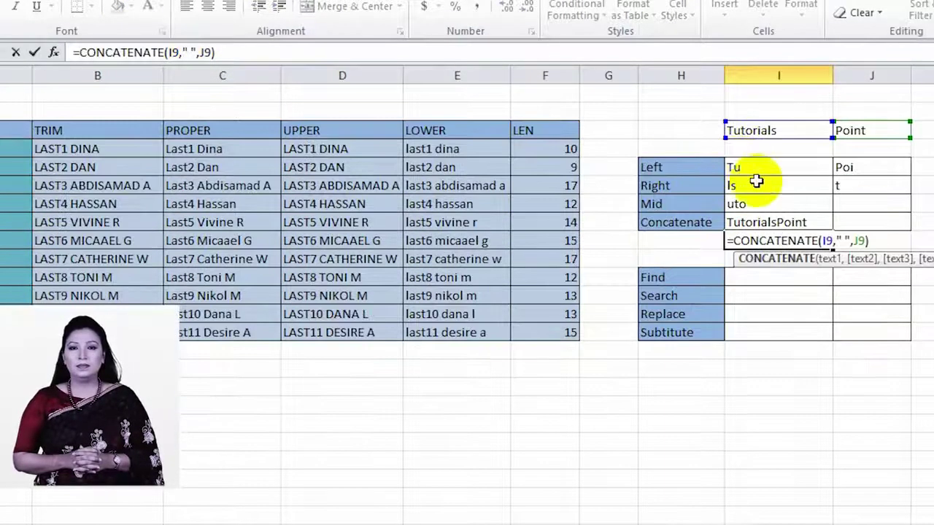
Step: Type the sample word Dhaka into the empty cell E24 below the table
scroll(763, 212, "down", 1)
left_click(764, 220)
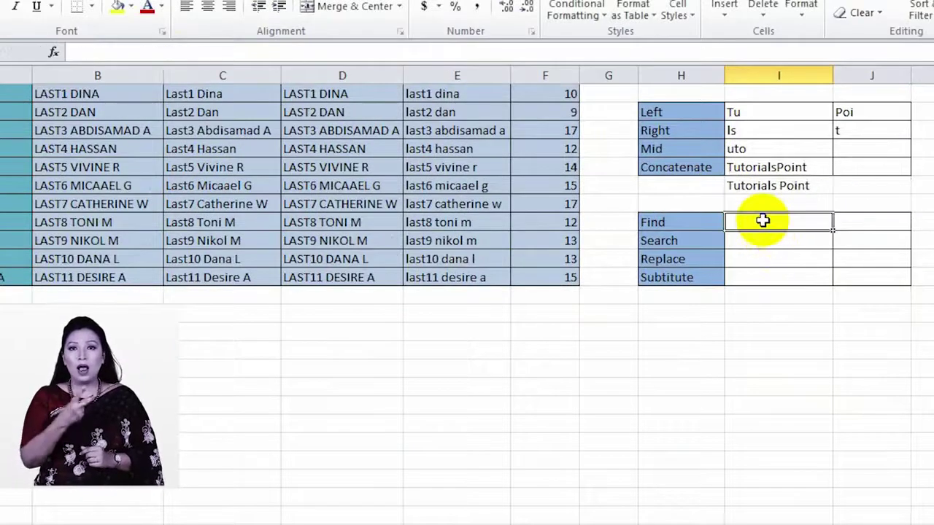
left_click(923, 167)
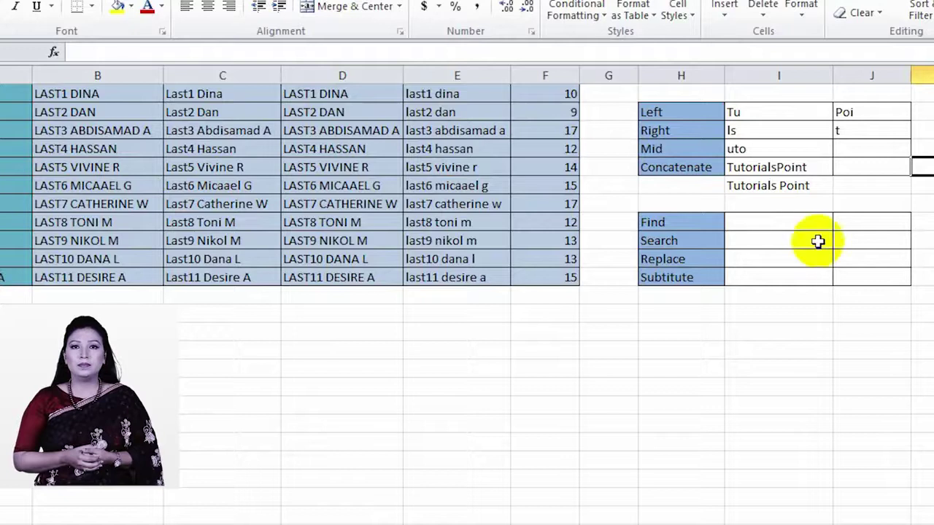
scroll(691, 460, "up", 1)
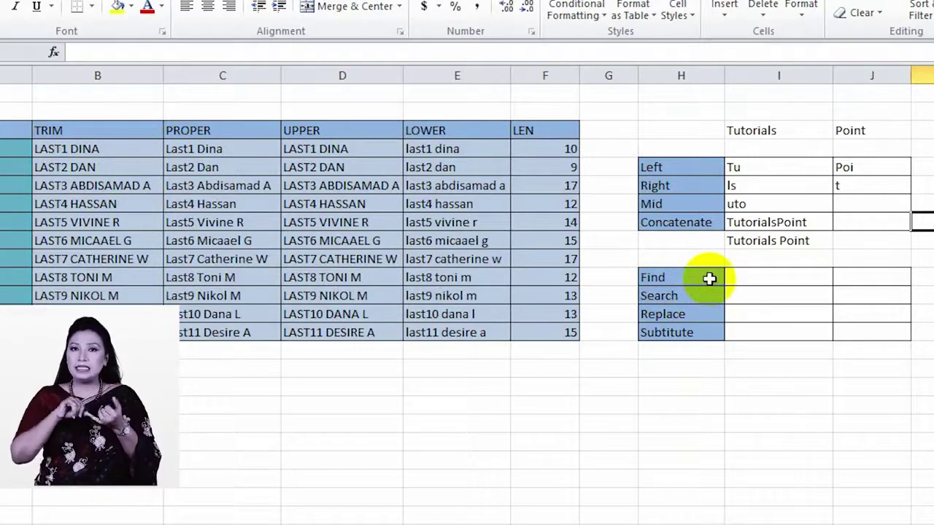
left_click(477, 407)
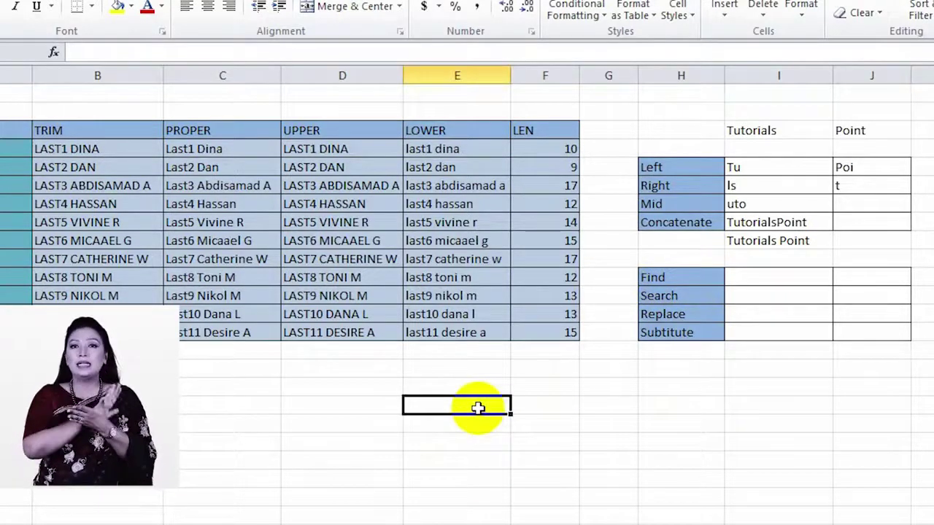
type("Dhaka")
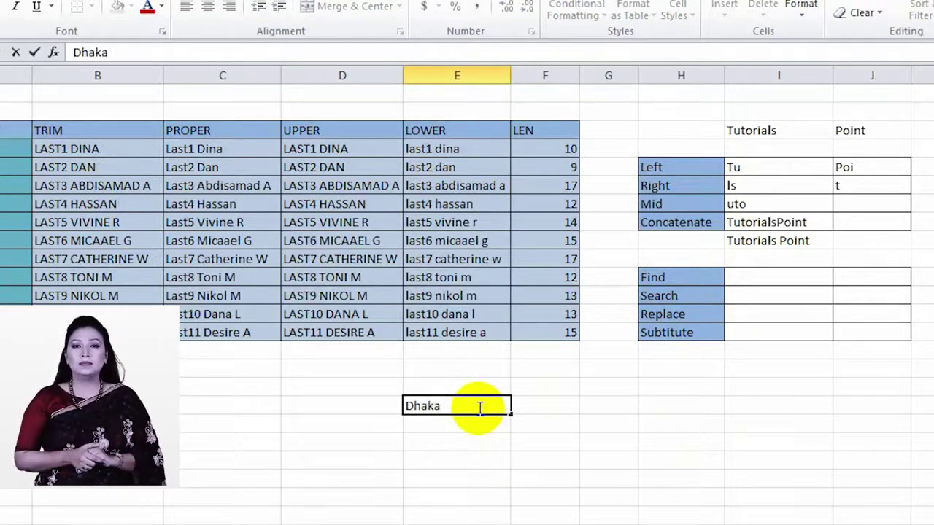
Step: Enter =FIND("h",E24) in the Find row, returning 2 for the h in Dhaka
left_click(739, 280)
type("=")
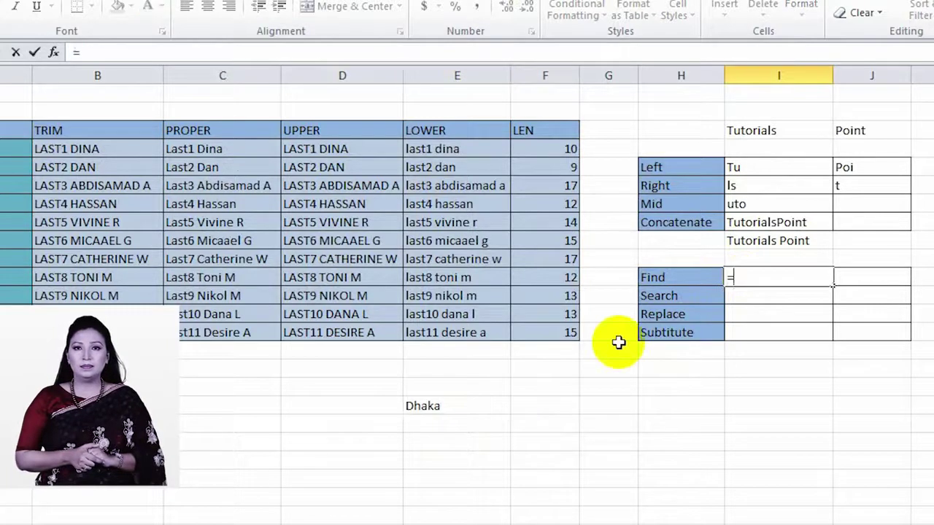
type("find")
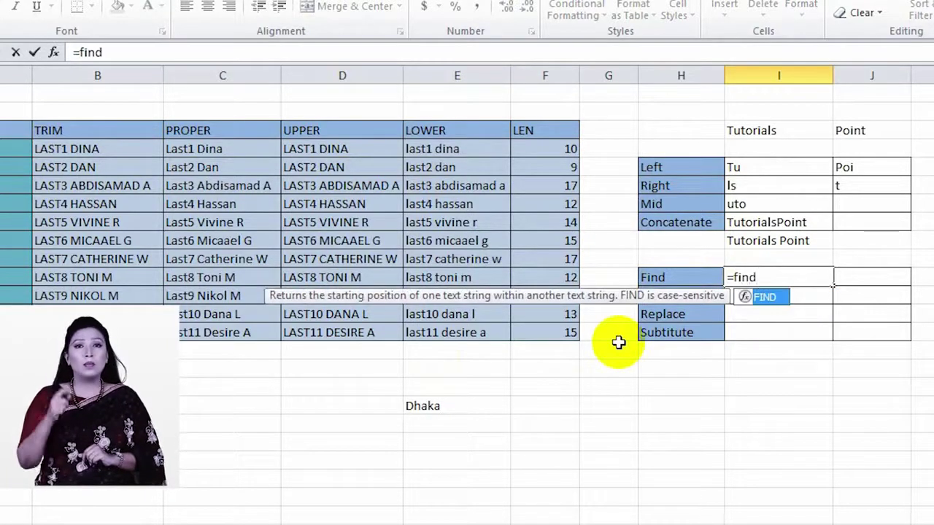
type("(")
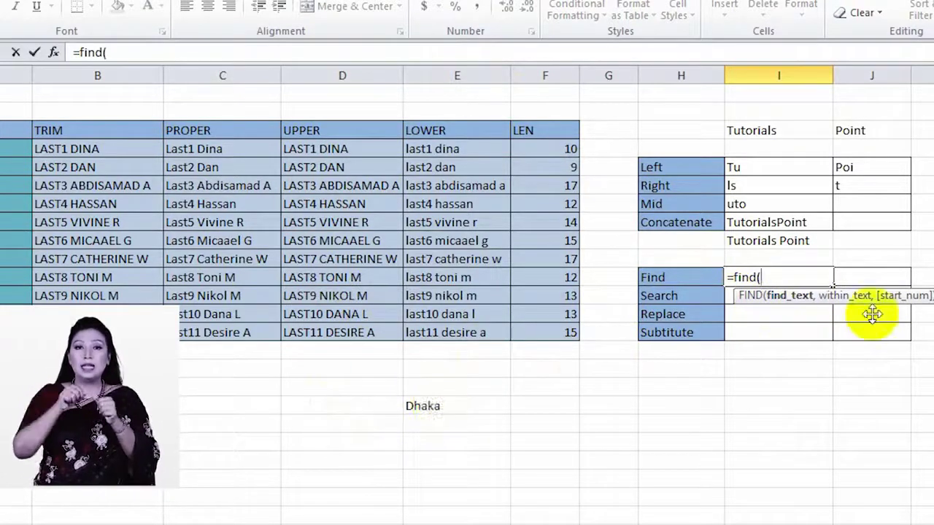
type("\"")
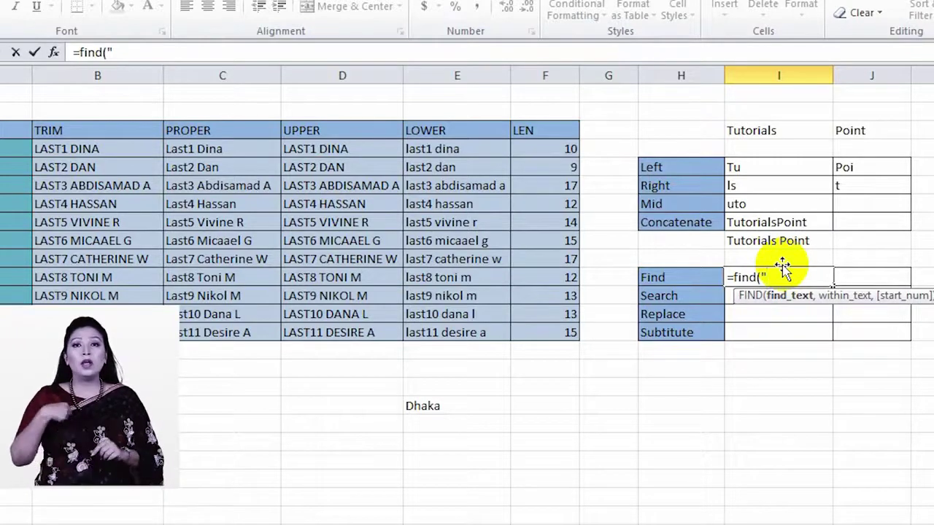
type("h")
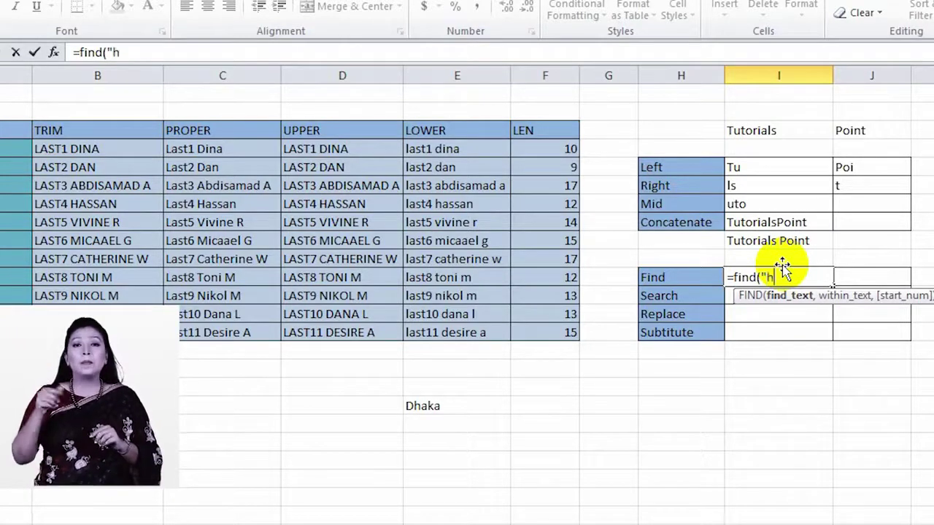
type("\"")
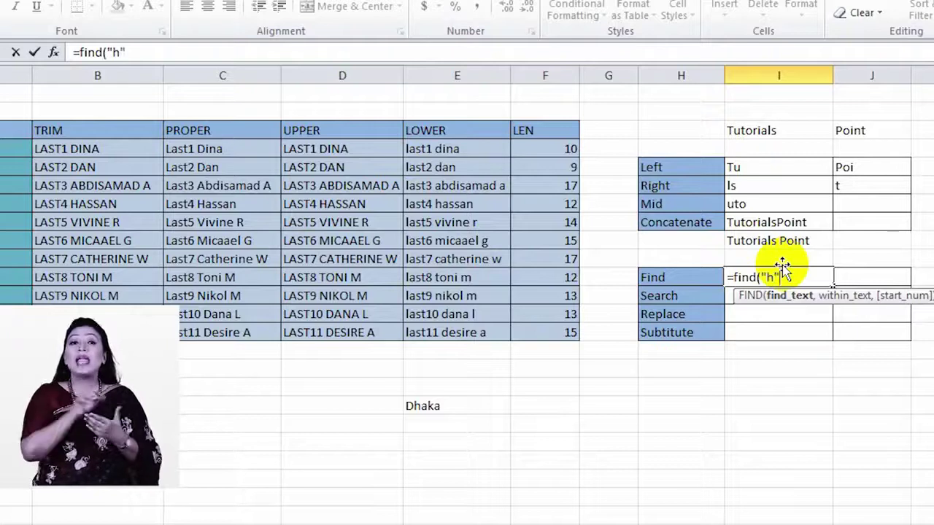
type(",")
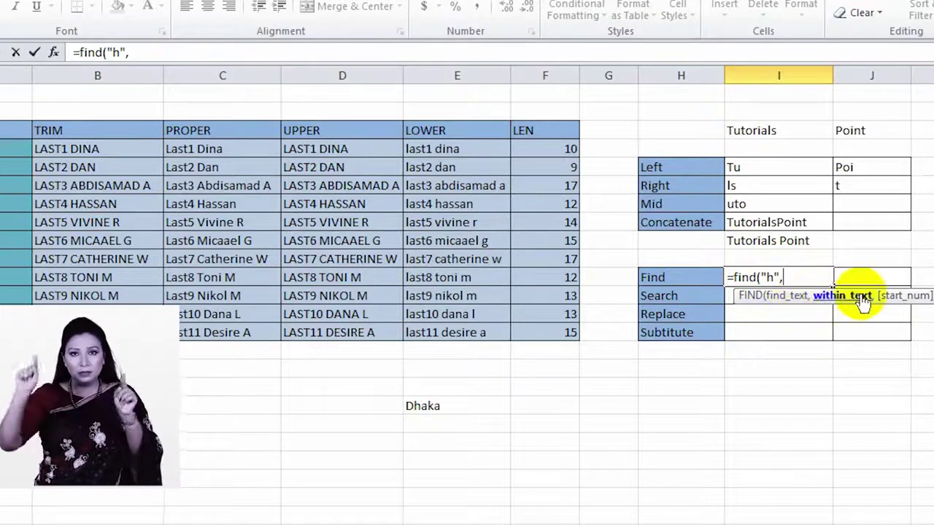
left_click(423, 408)
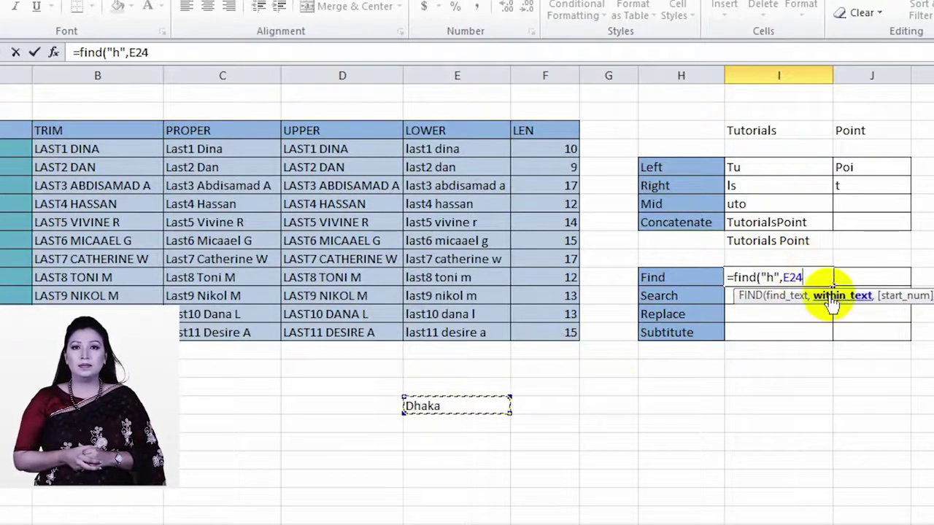
type(")")
key("Return")
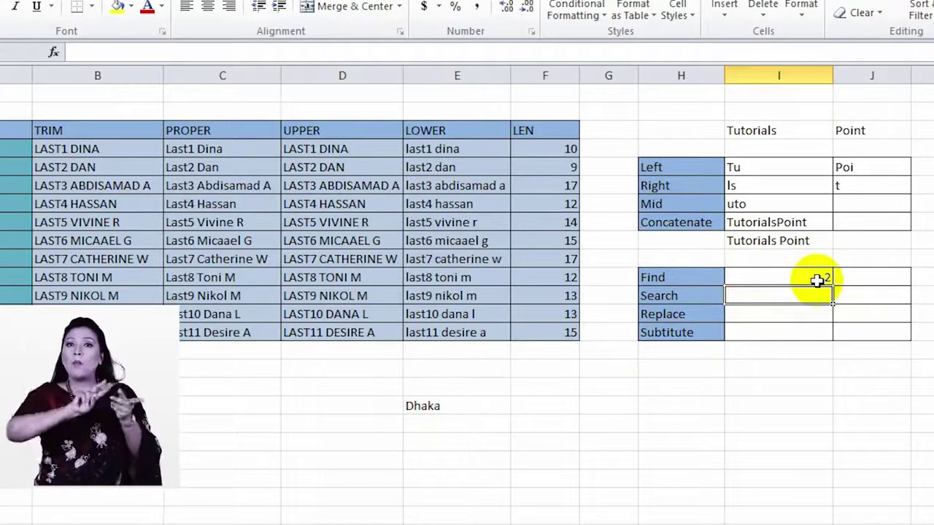
Step: Enter =REPLACE(I9,3,2,"pp") in the Replace row so Tutorials becomes Tupprials
left_click(763, 315)
type("=r")
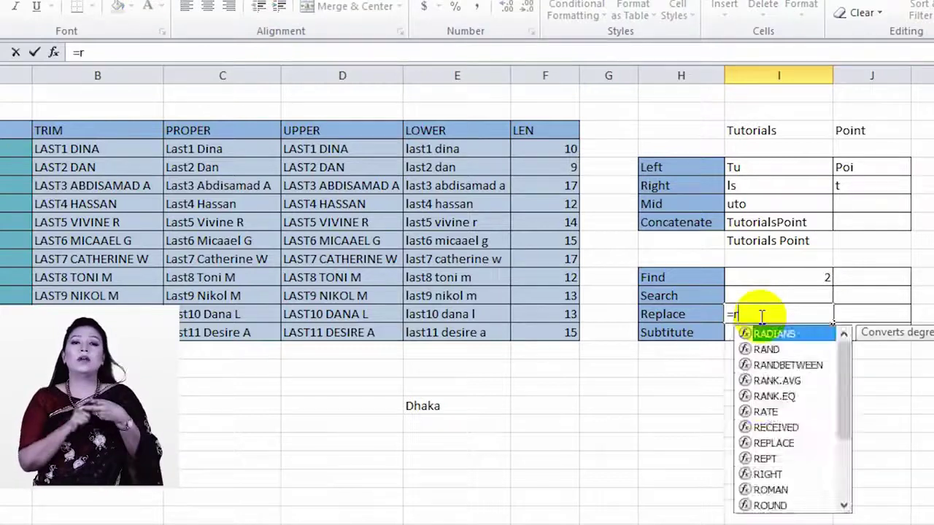
type("eplace")
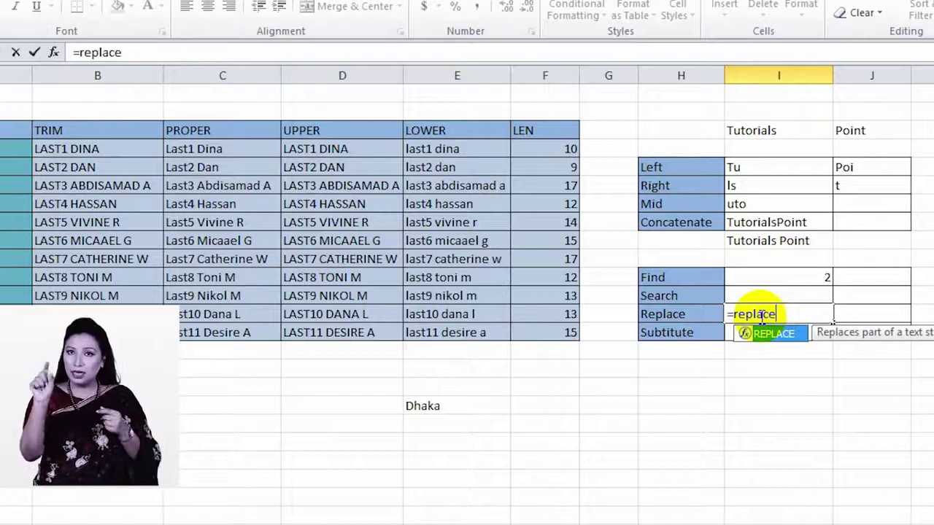
type("(")
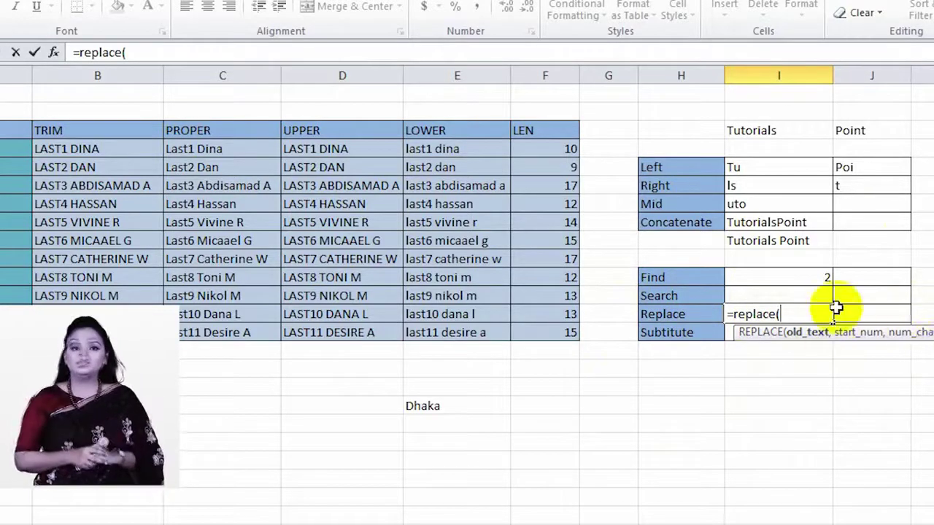
left_click(747, 139)
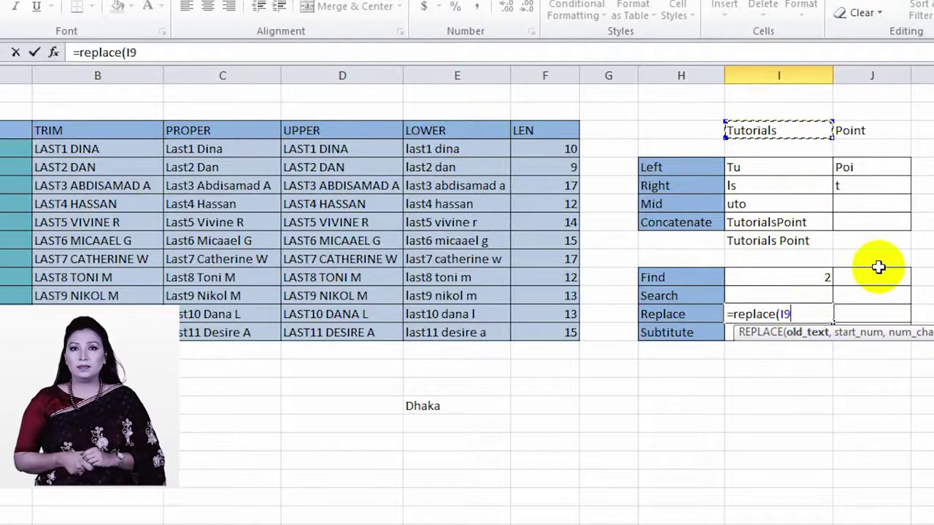
type(",")
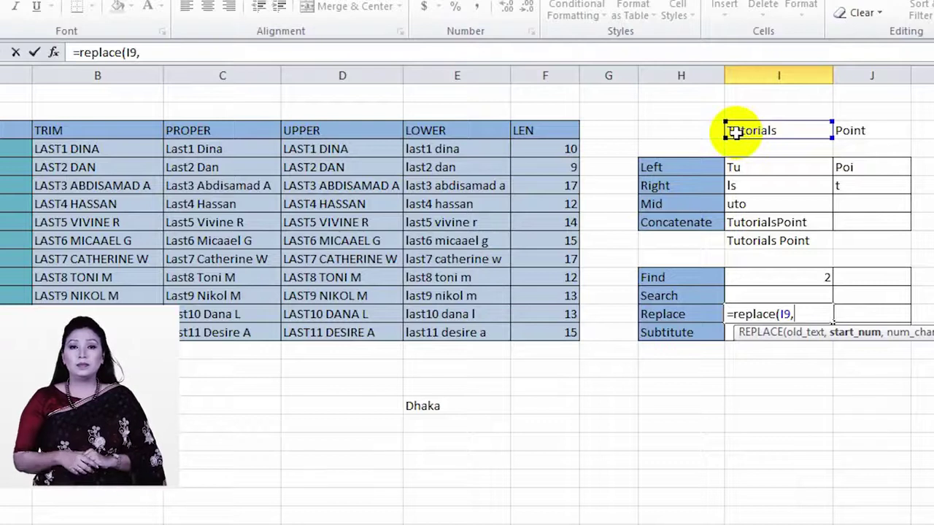
type("3")
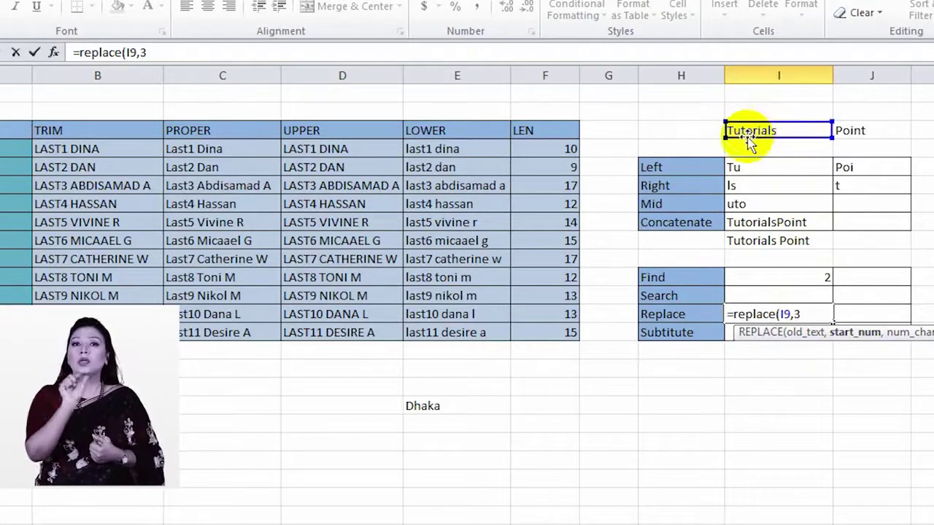
type(",2")
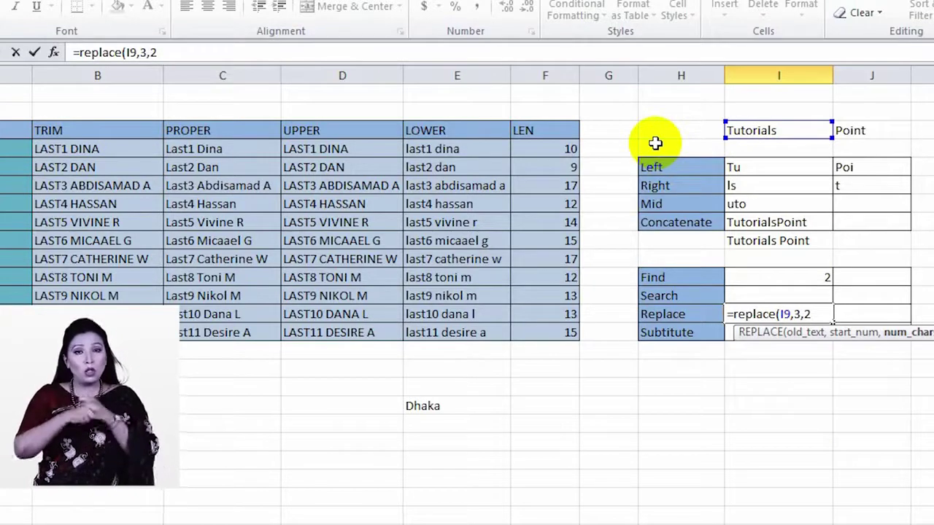
type(",")
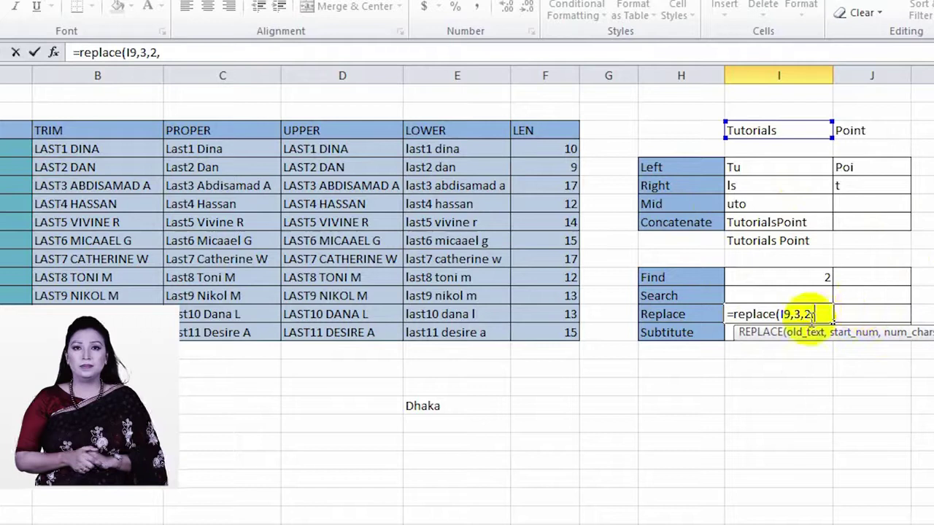
type("pp")
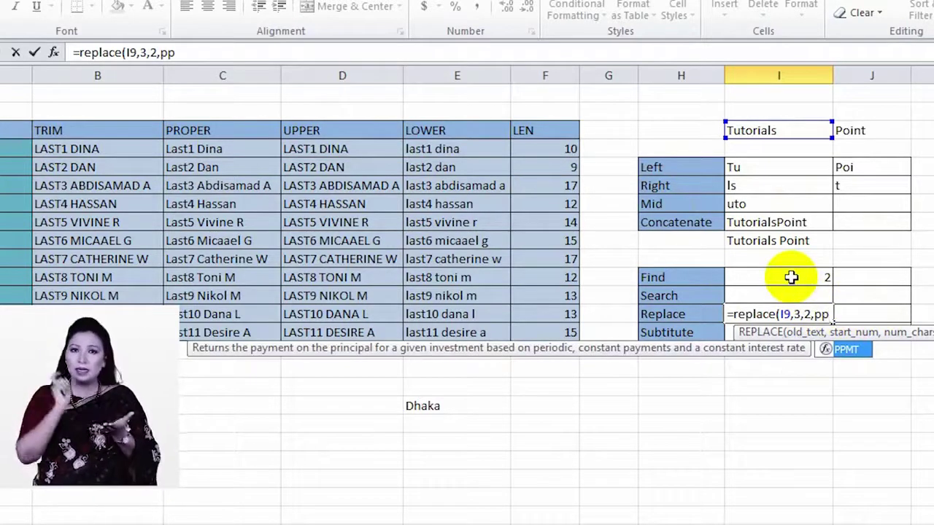
type("\"pp")
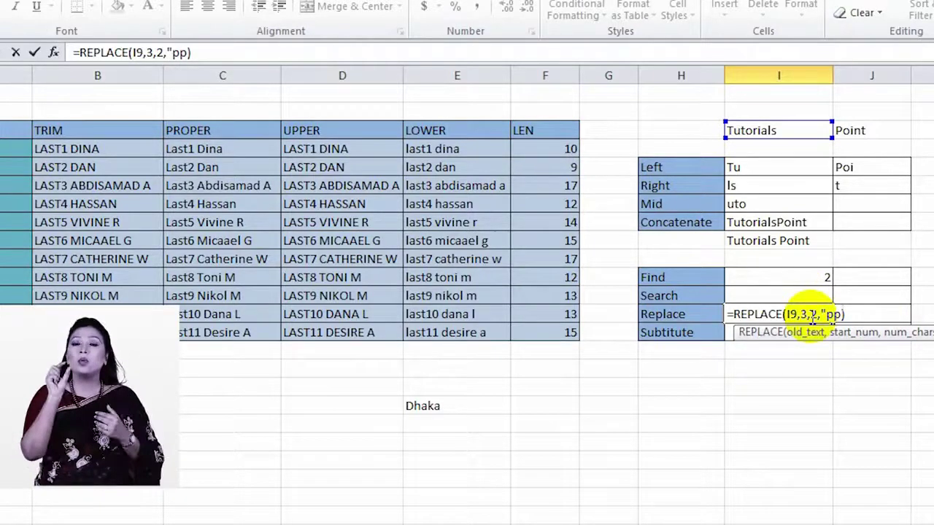
type("\"")
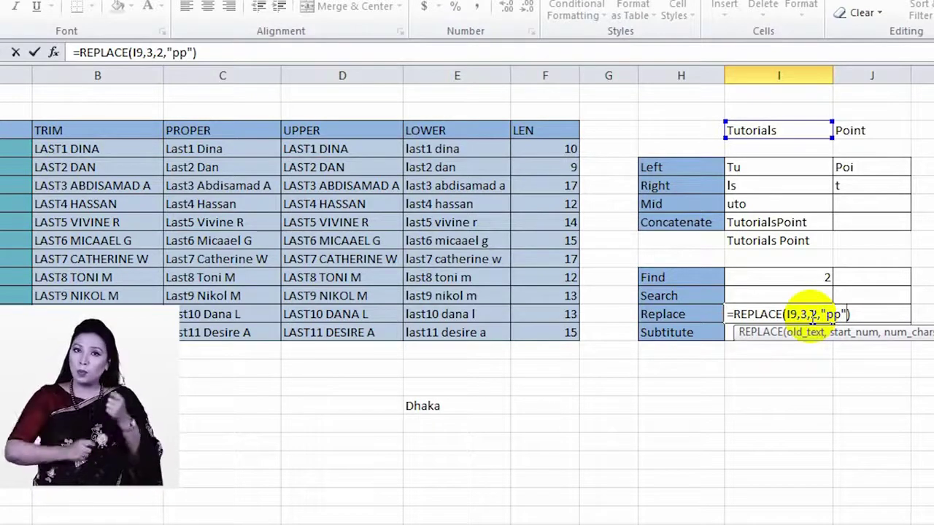
key("Return")
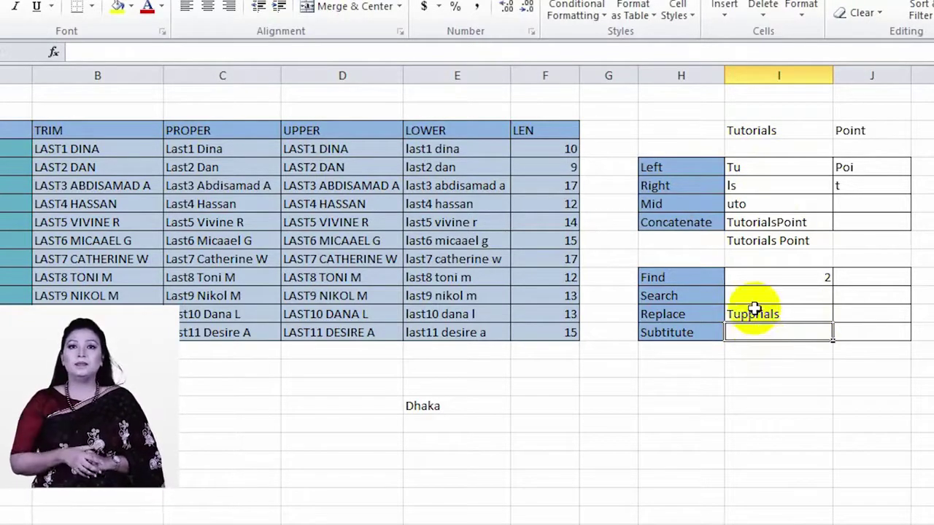
Step: Enter =REPLACE(J9,3,1,"I") in J13 so Point becomes PoInt
key("Up")
key("Right")
type("=rep")
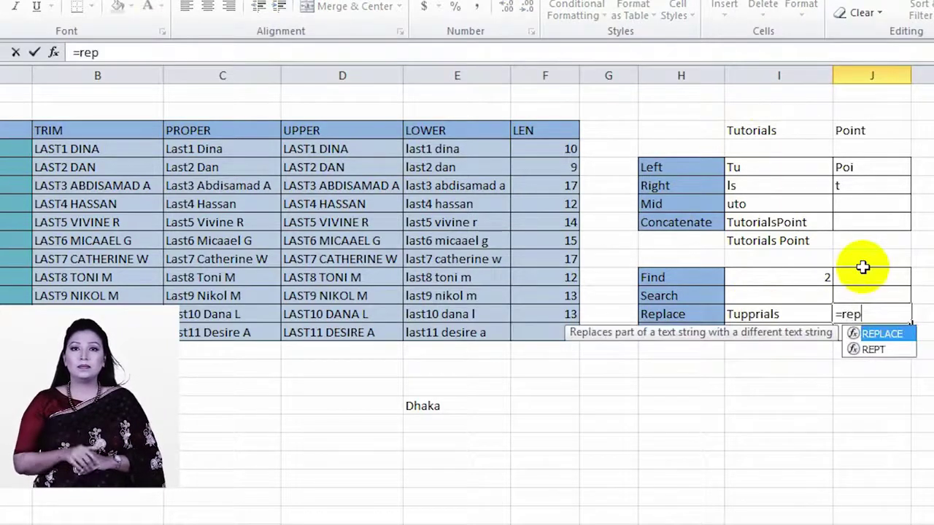
type("a")
key("BackSpace")
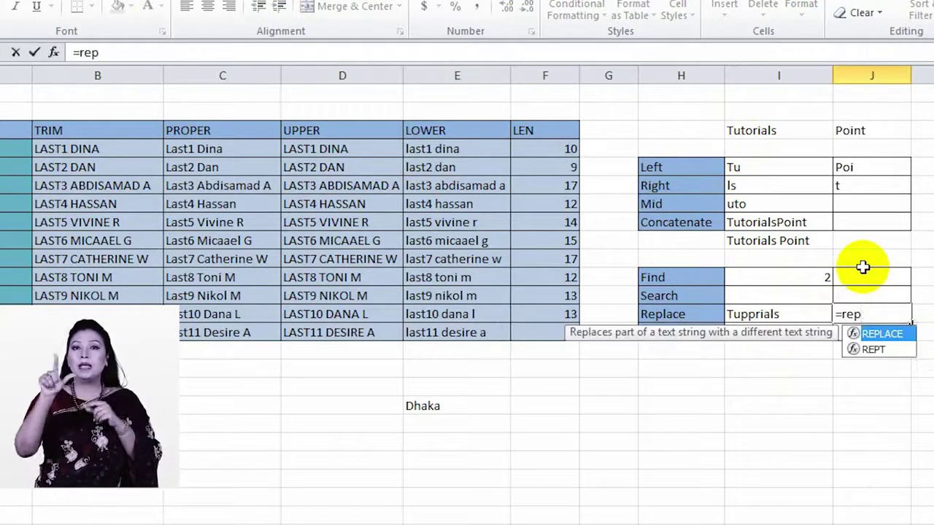
type("l")
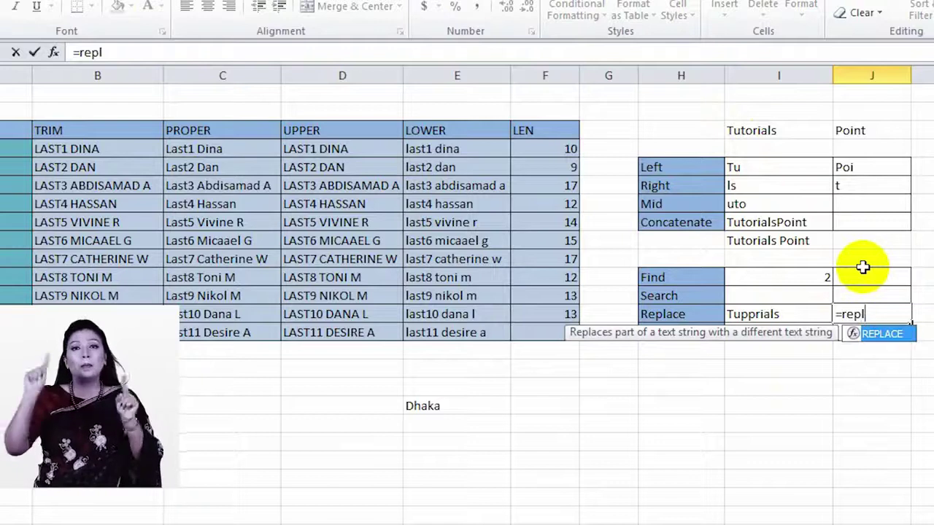
double_click(902, 336)
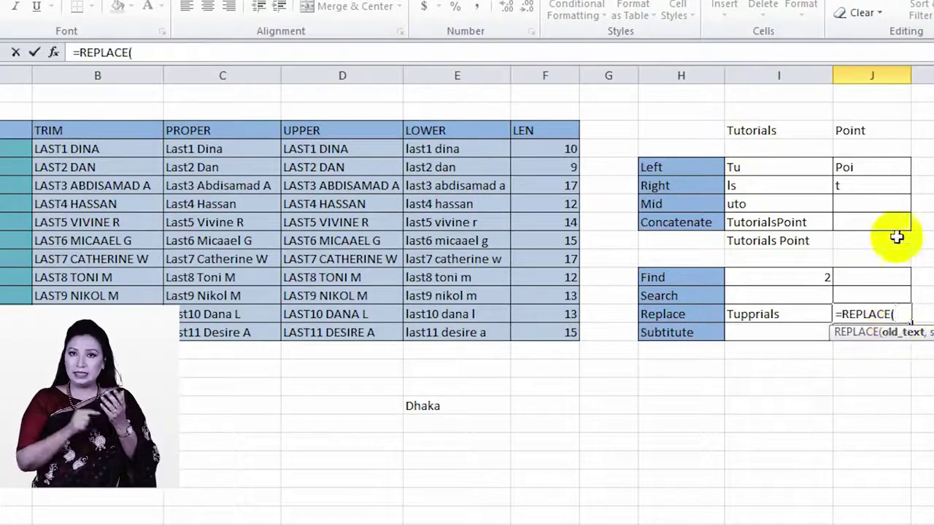
left_click(862, 132)
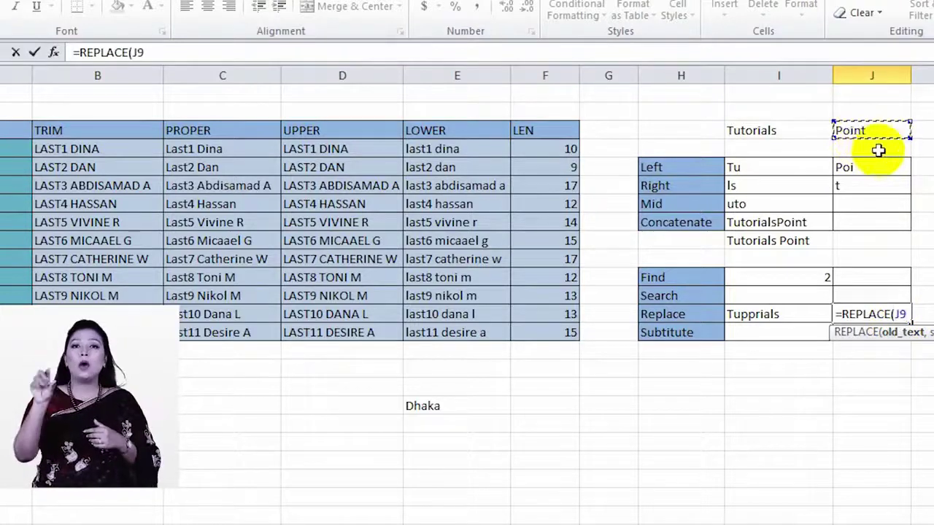
type(",3")
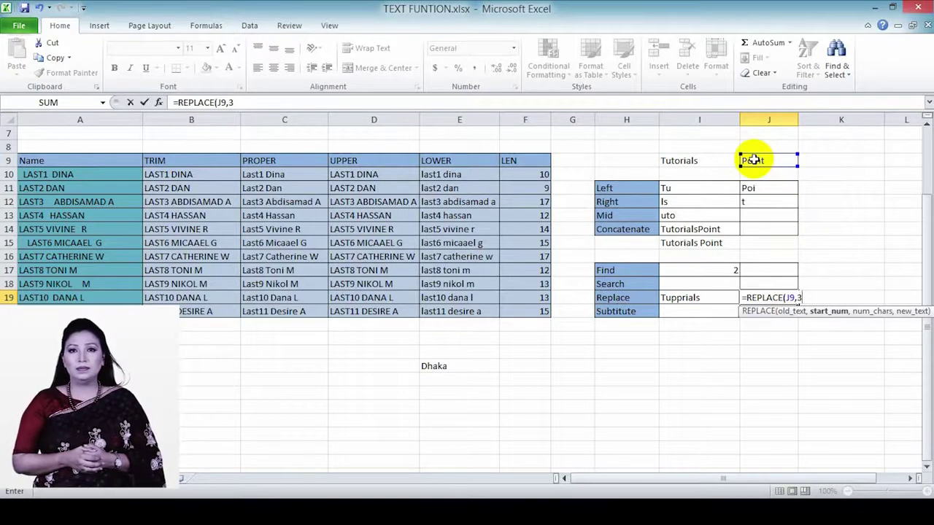
type(",")
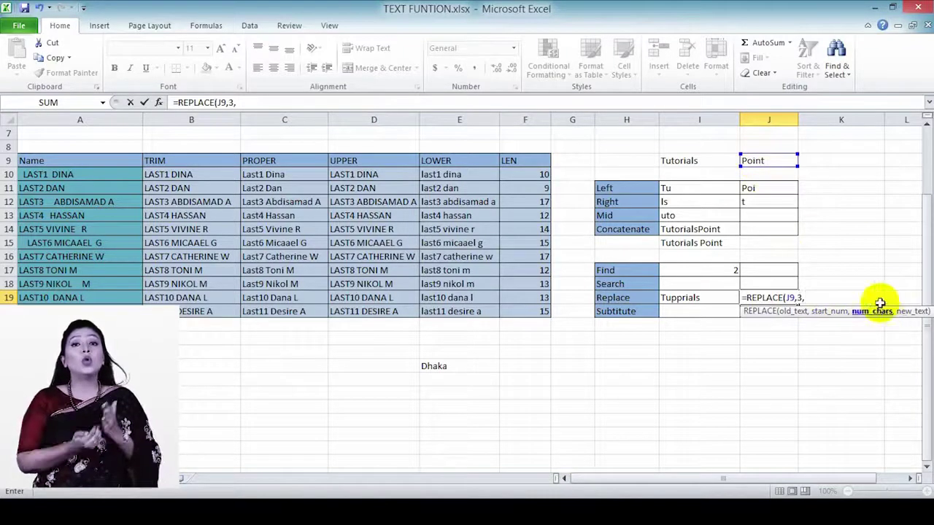
type("1,")
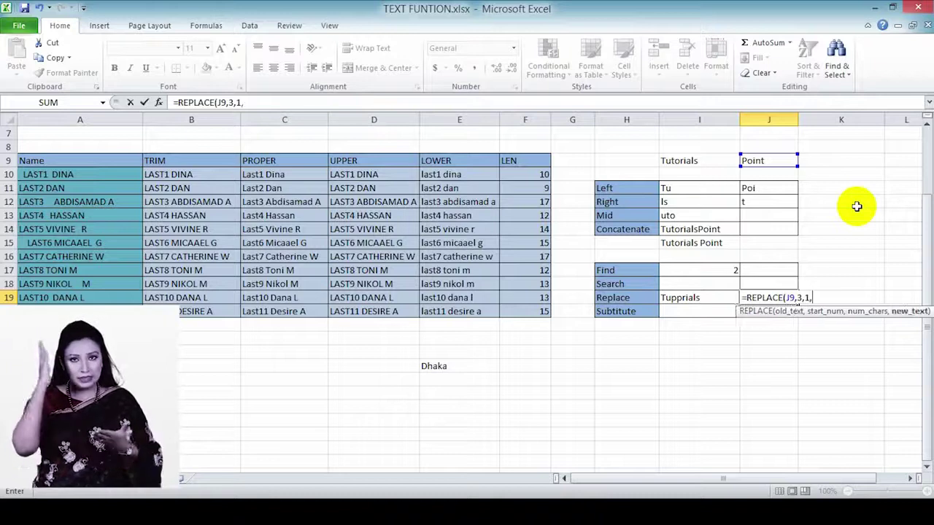
type("\"")
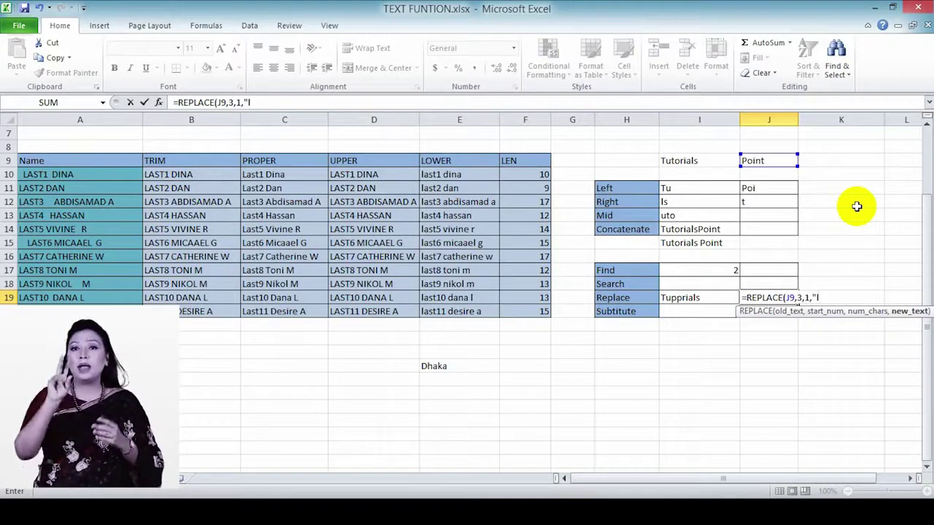
type("l\"0")
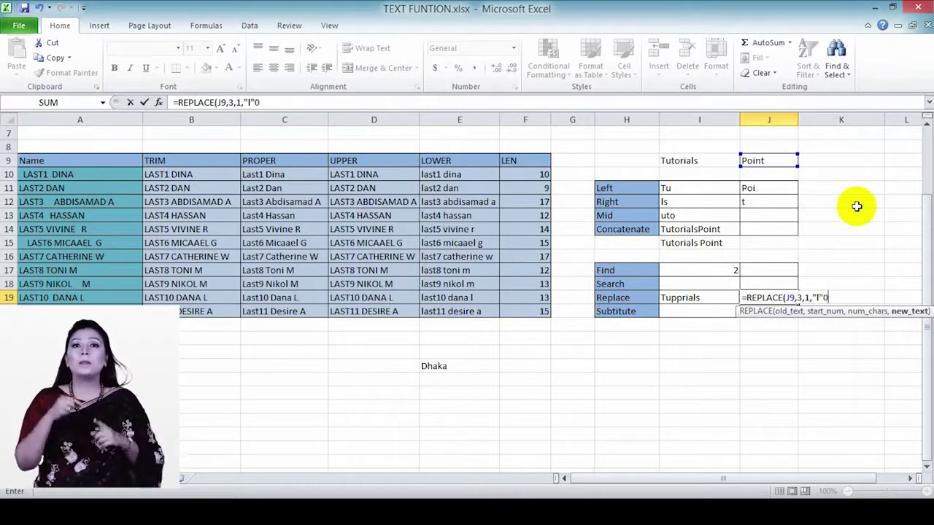
key("BackSpace")
key("Return")
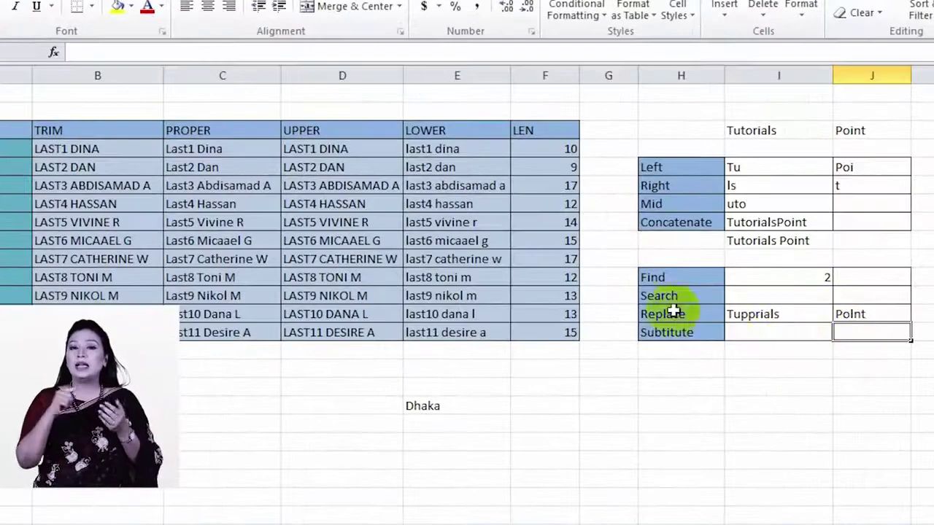
Step: Enter =SUBSTITUTE(E24,"h","cc") in the Substitute row, fixing a formula error, to get Dccaka
left_click(740, 343)
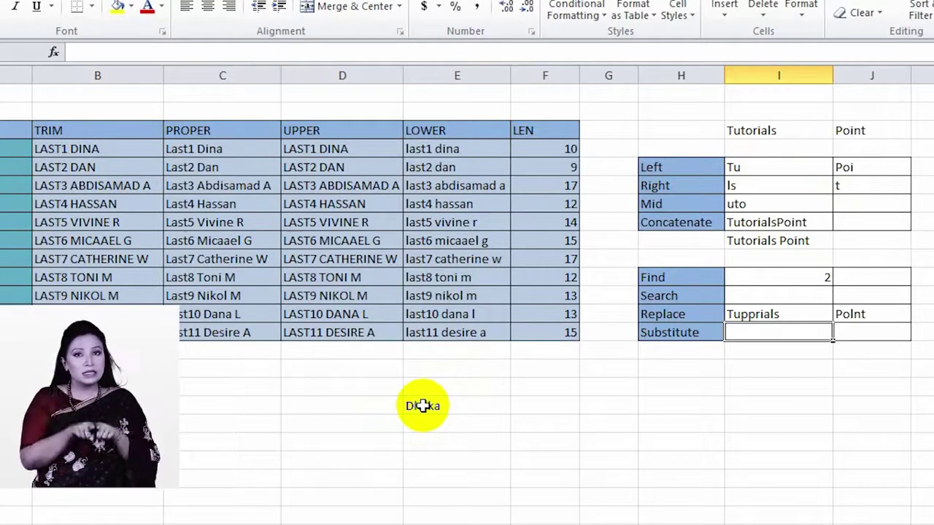
type("=s")
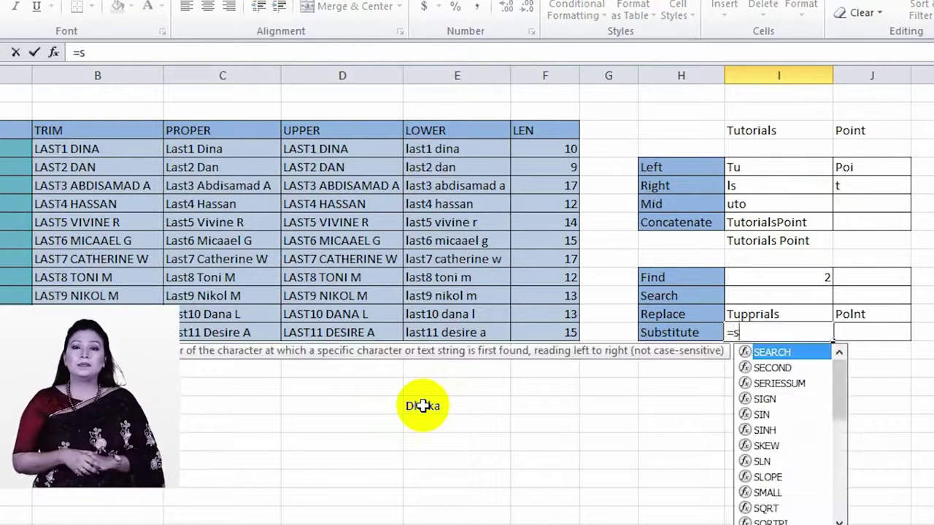
type("u")
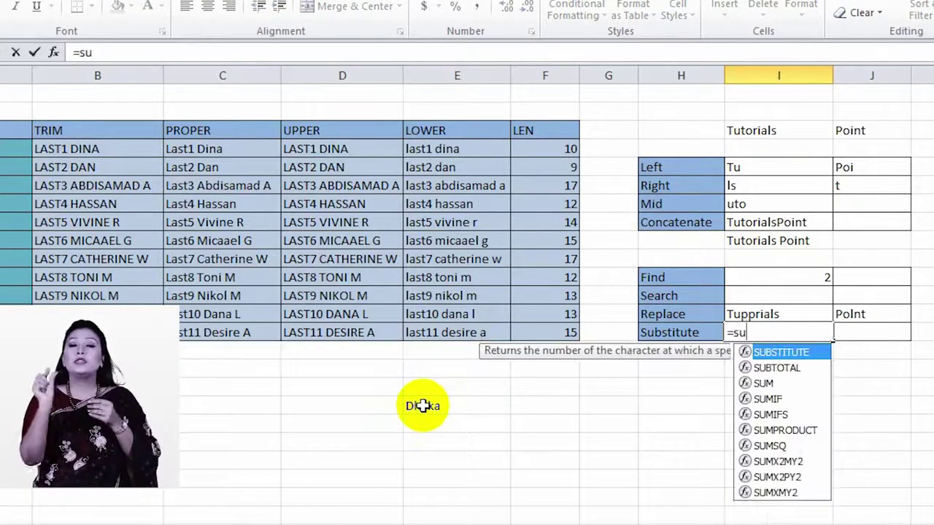
type("bs")
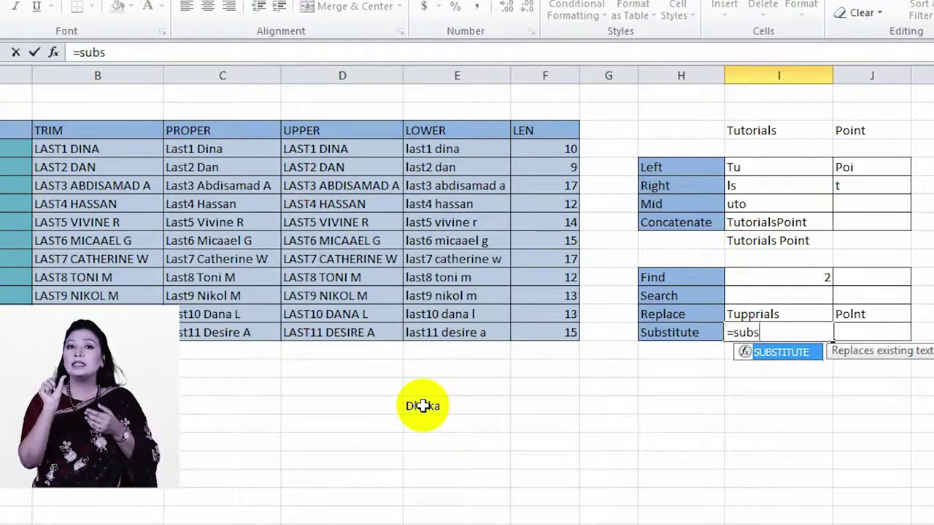
type("titute")
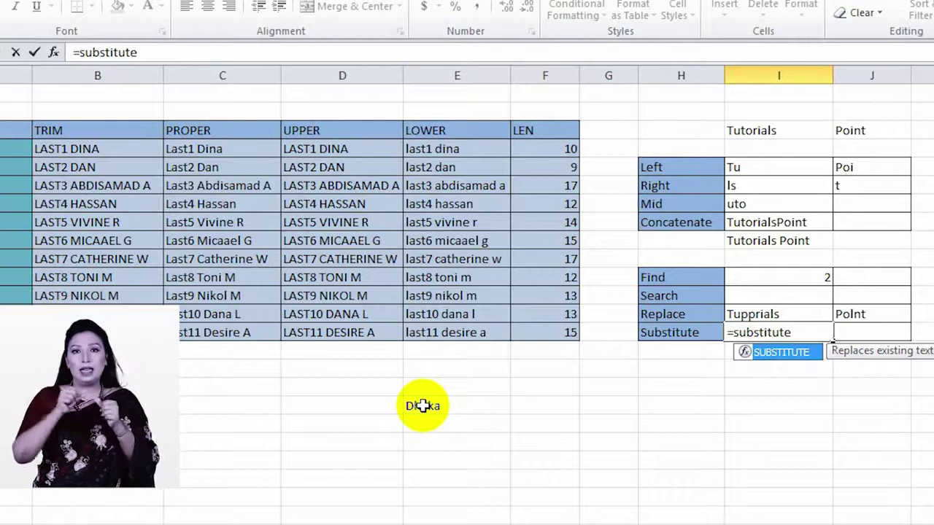
type("(")
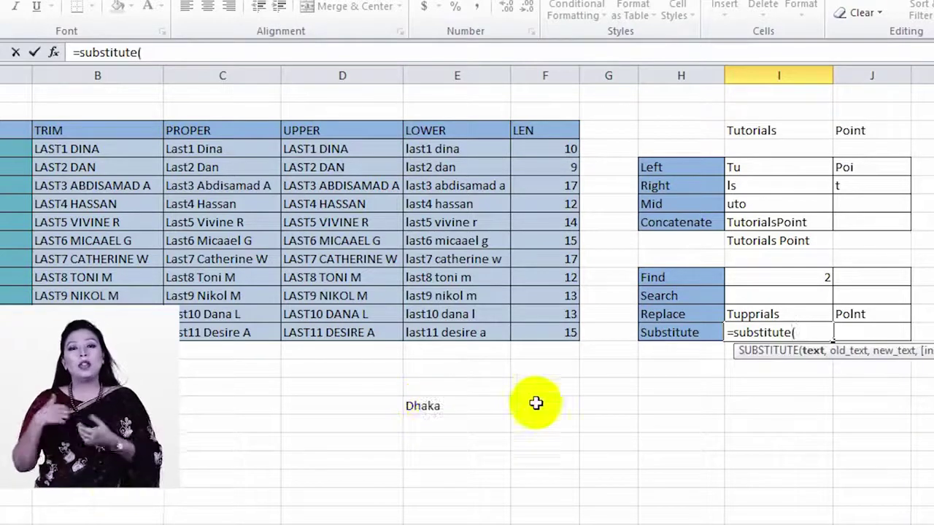
left_click(427, 405)
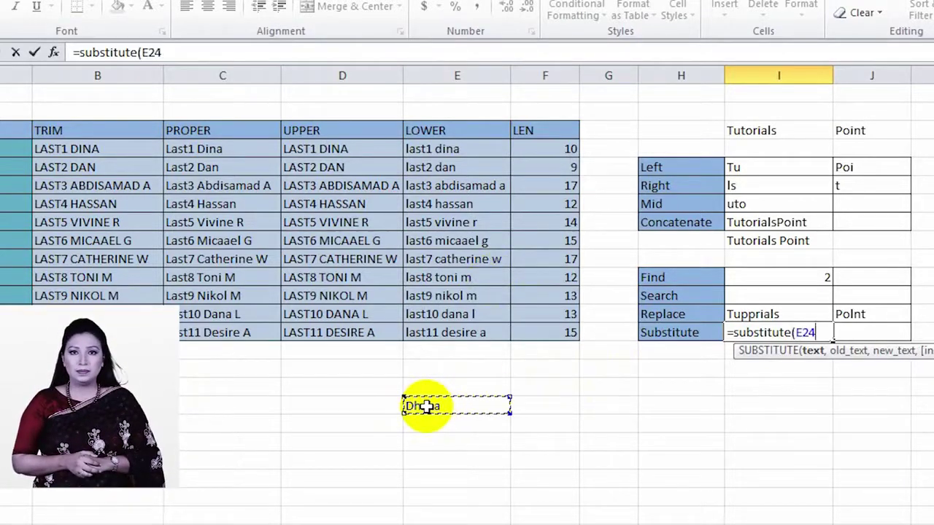
type(",")
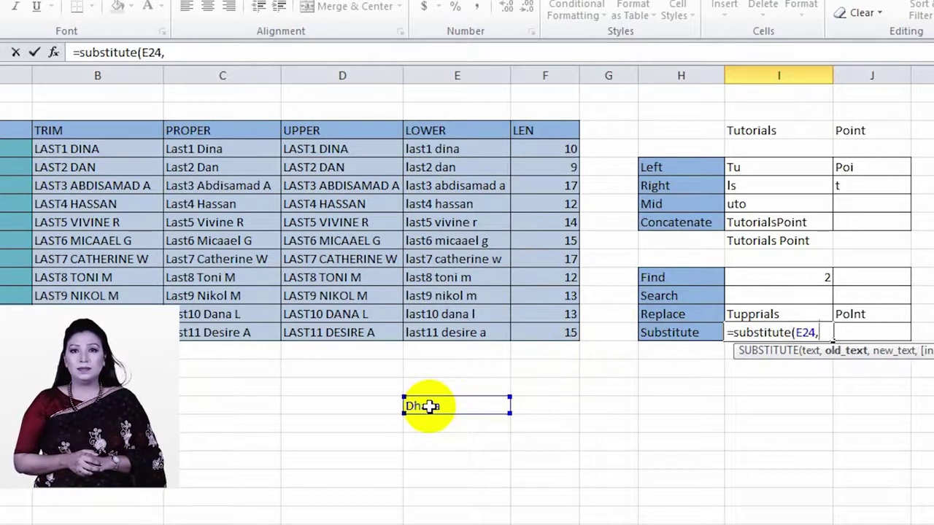
type("\"h")
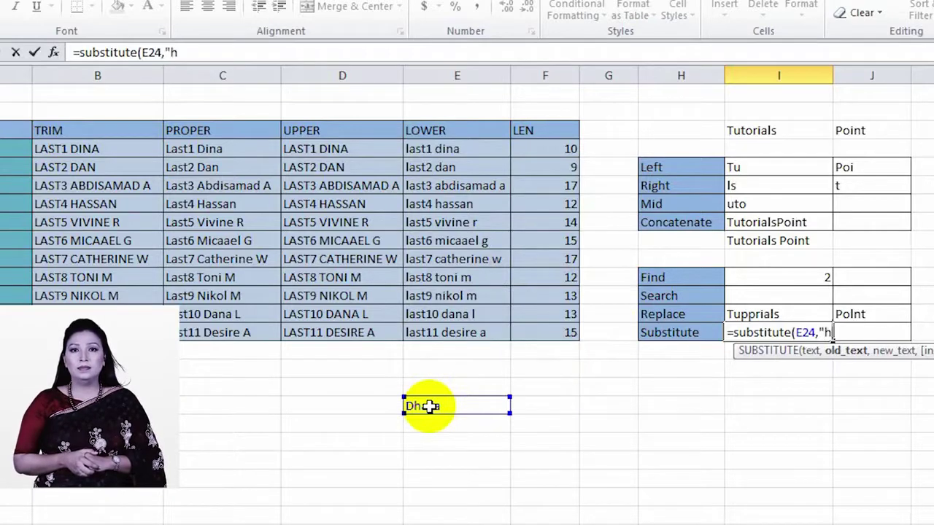
type("\"")
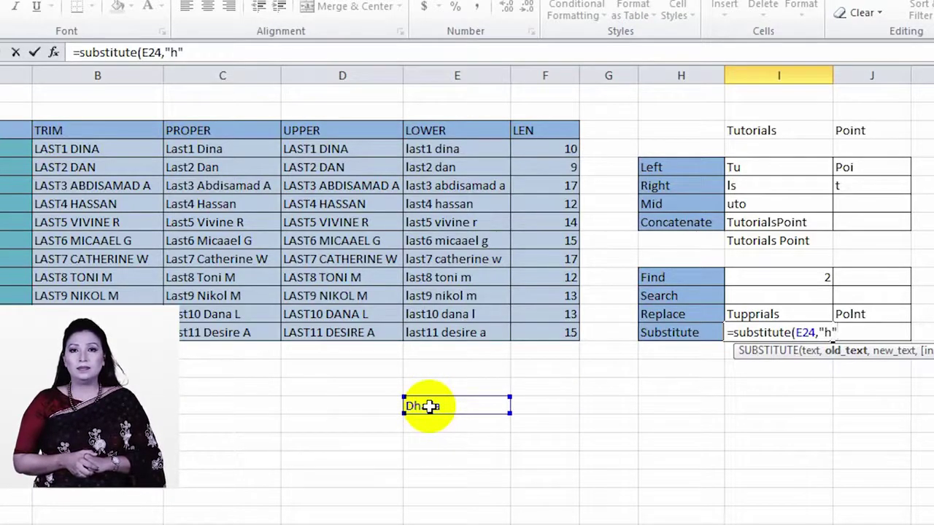
type(",")
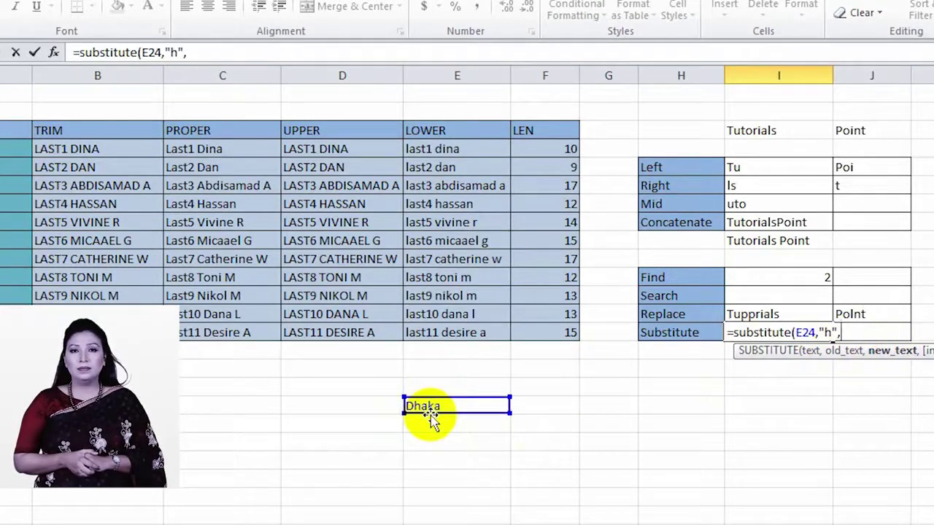
type("cc")
key("BackSpace")
key("BackSpace")
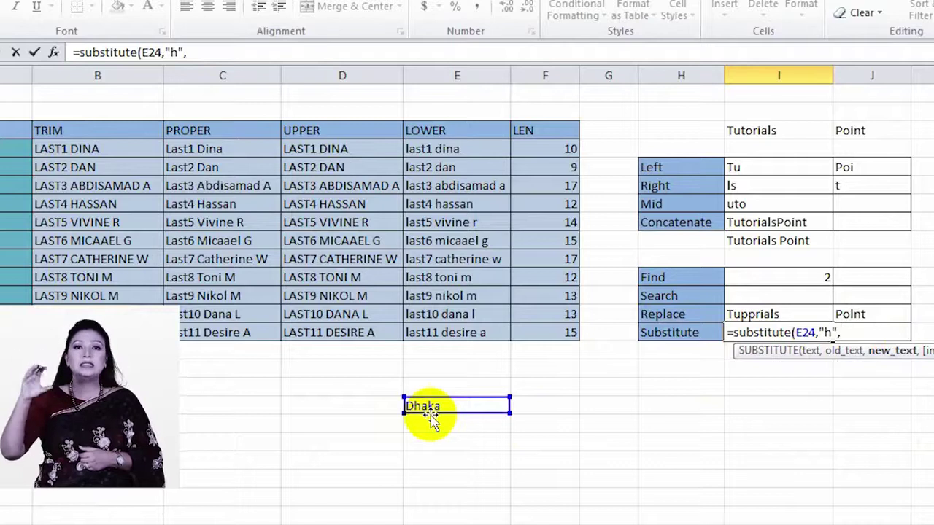
type("\"cc")
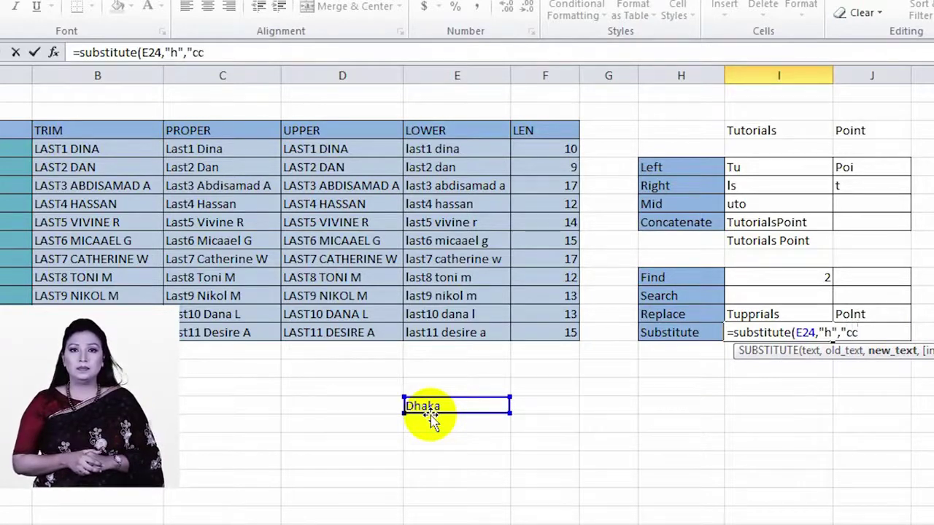
type("\"")
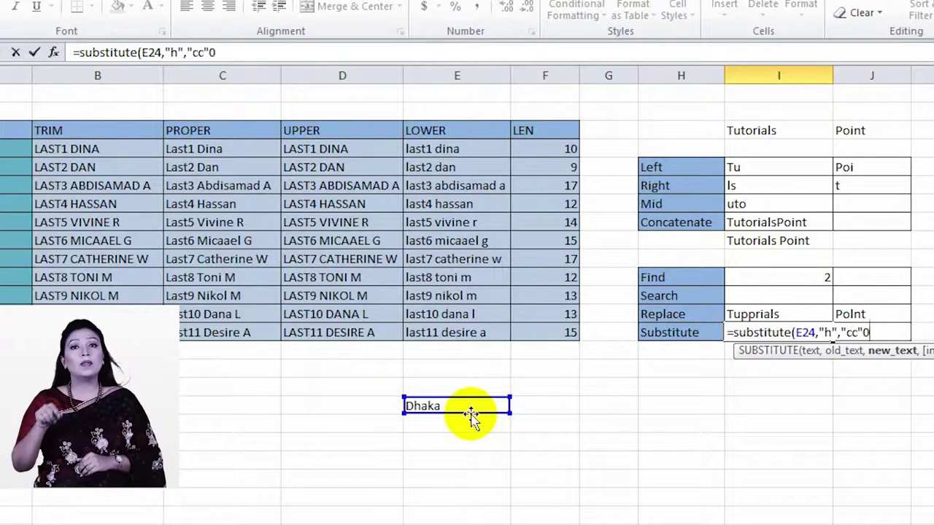
type("0")
key("Return")
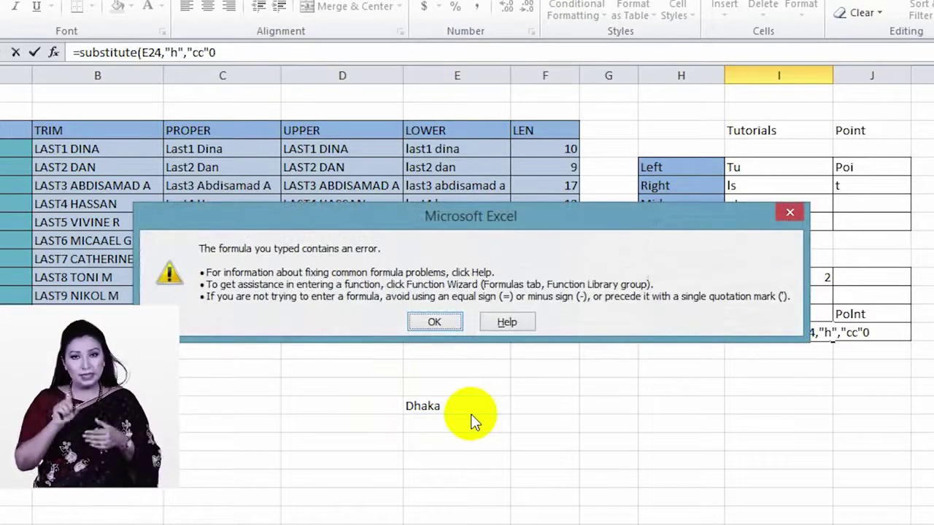
left_click(790, 211)
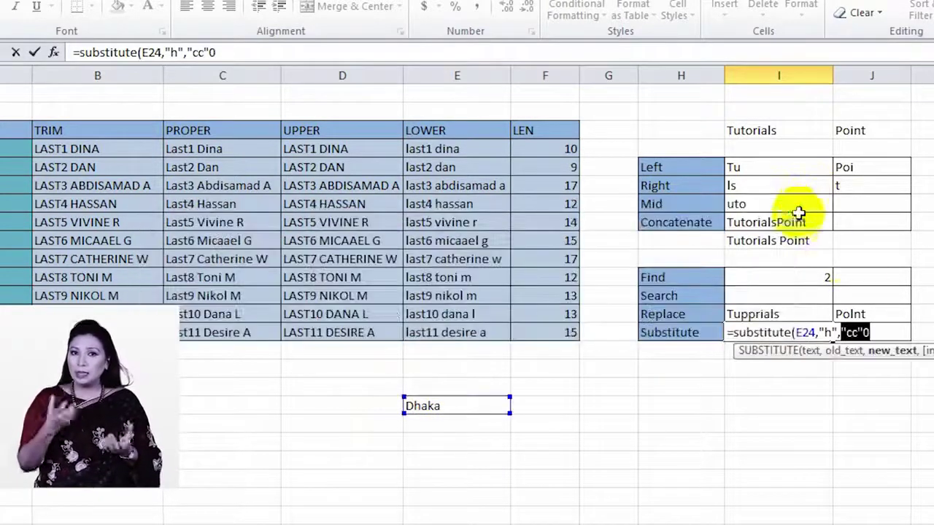
left_click(874, 333)
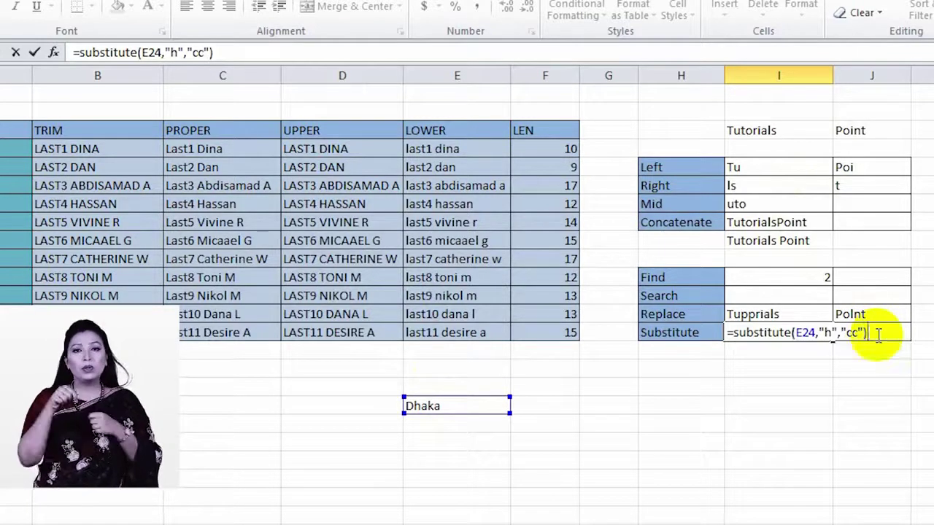
key("Return")
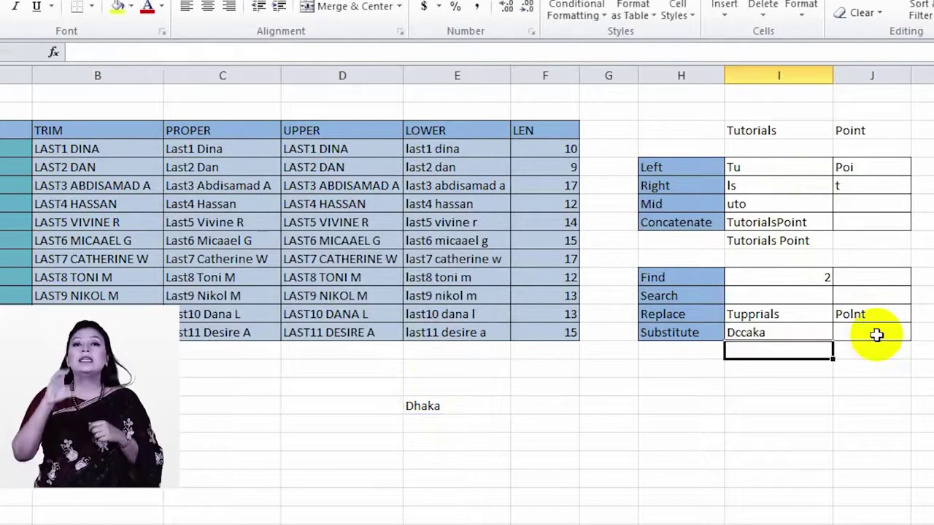
Step: Select cell E24 holding the word Dhaka
left_click(415, 412)
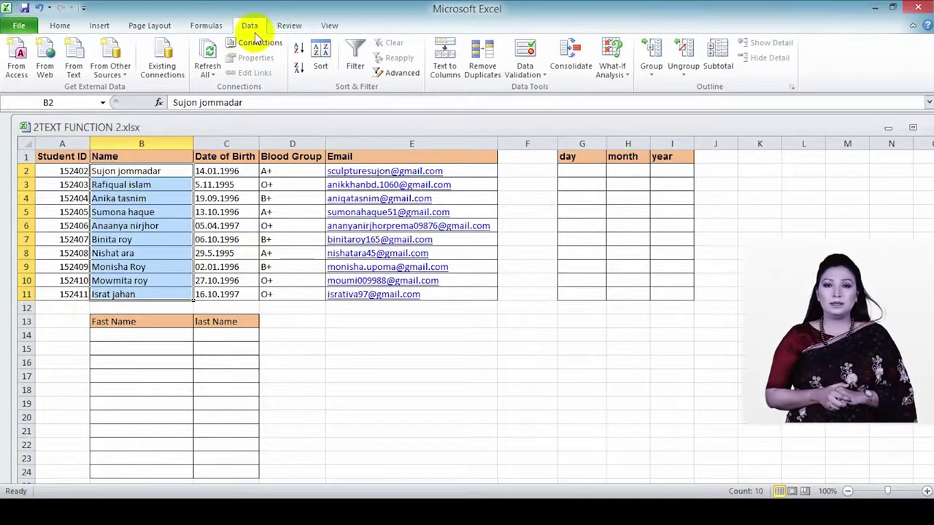
Step: Run Text to Columns on the names as Delimited, splitting at spaces, through to step 3
left_click(446, 73)
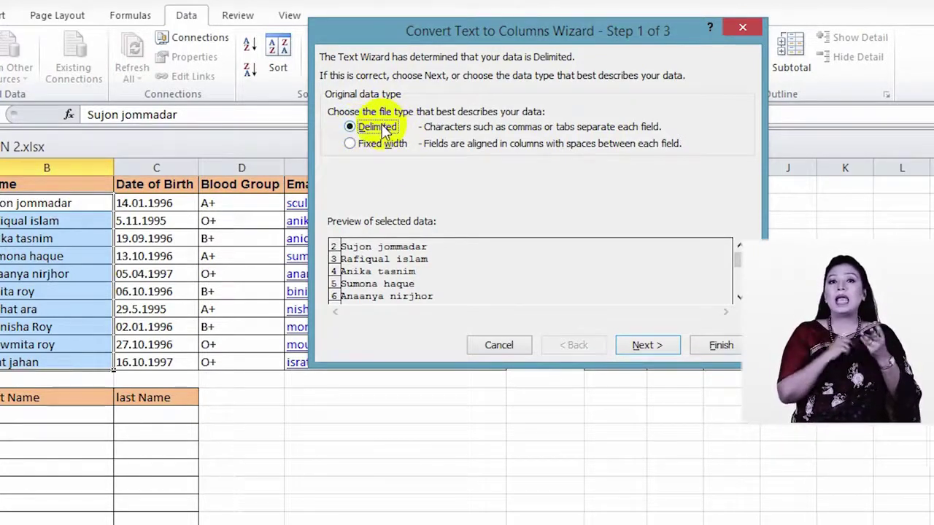
left_click(657, 344)
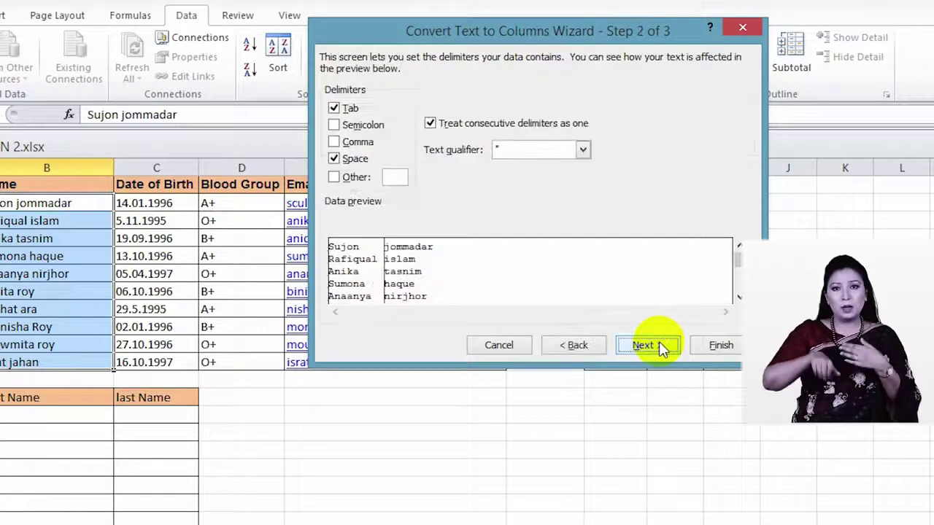
left_click(334, 159)
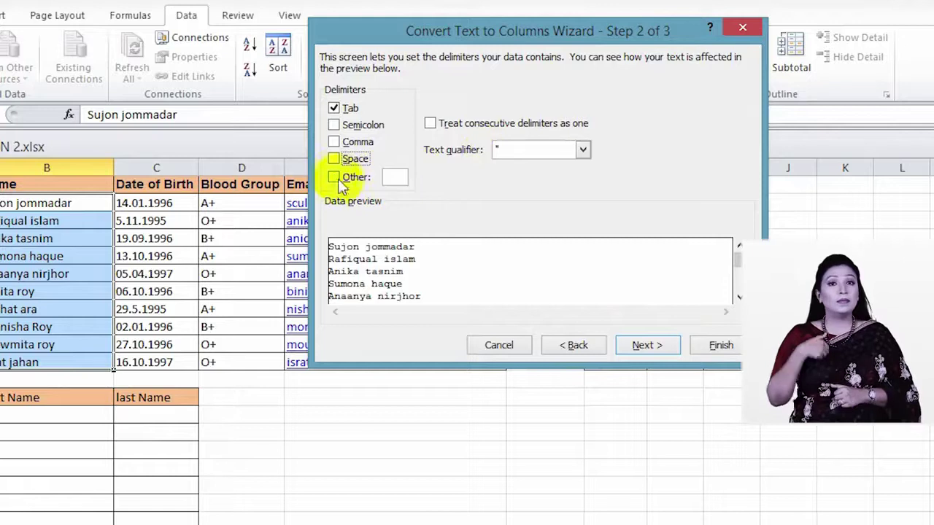
left_click(334, 177)
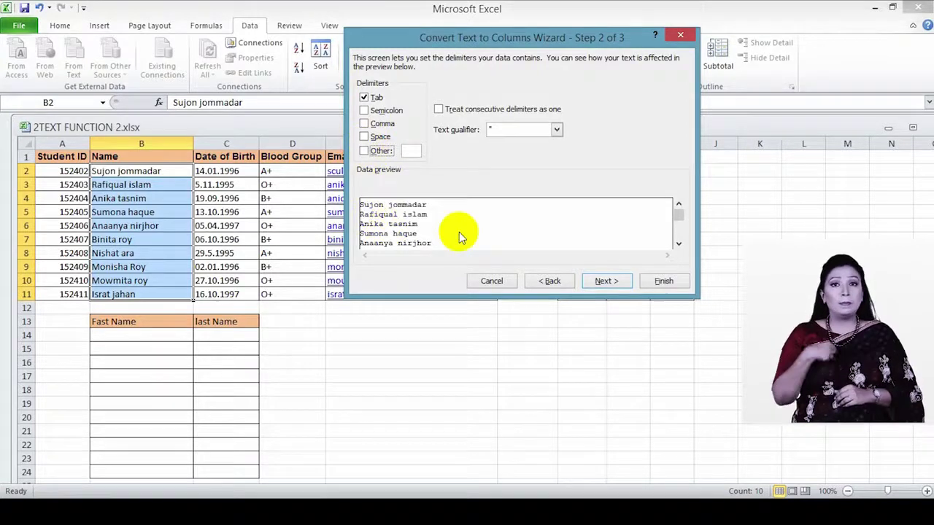
left_click(371, 139)
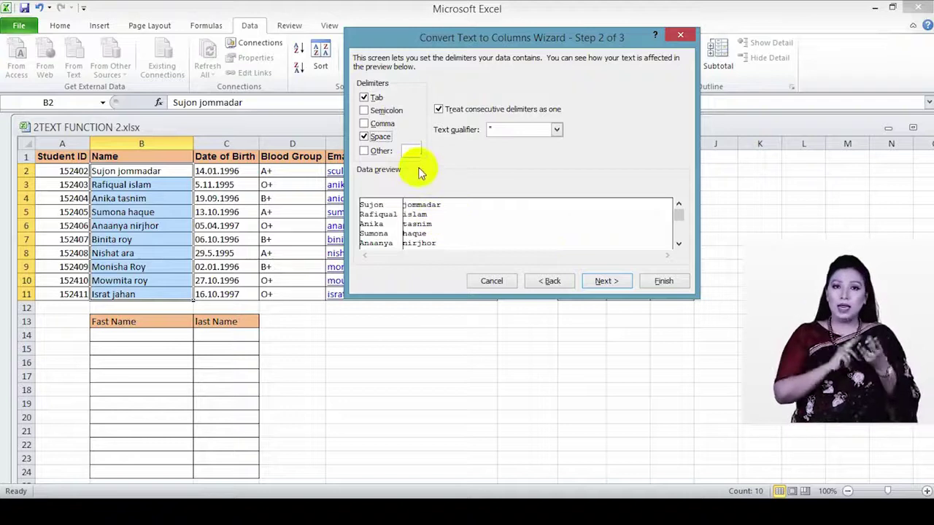
left_click(616, 283)
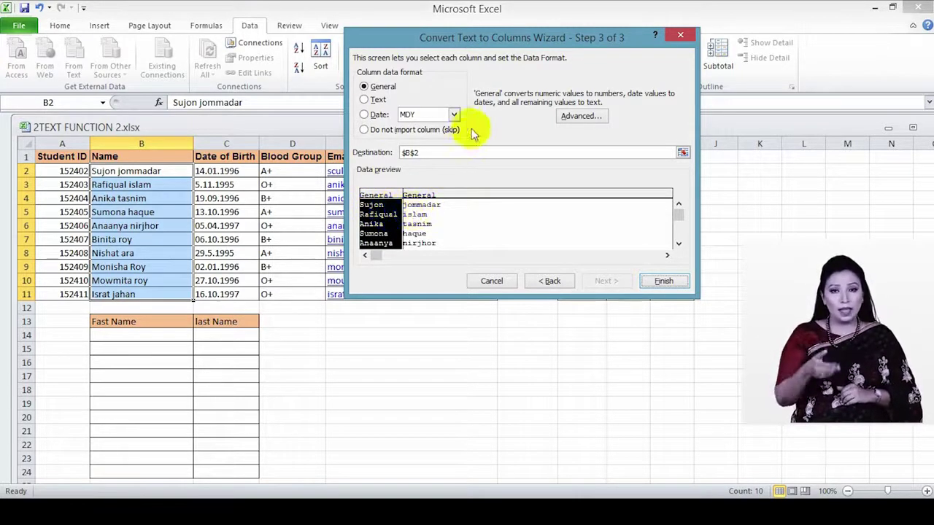
Step: Output the split names to destination B14, confirm overwriting, then select the last-name cells
left_click(428, 211)
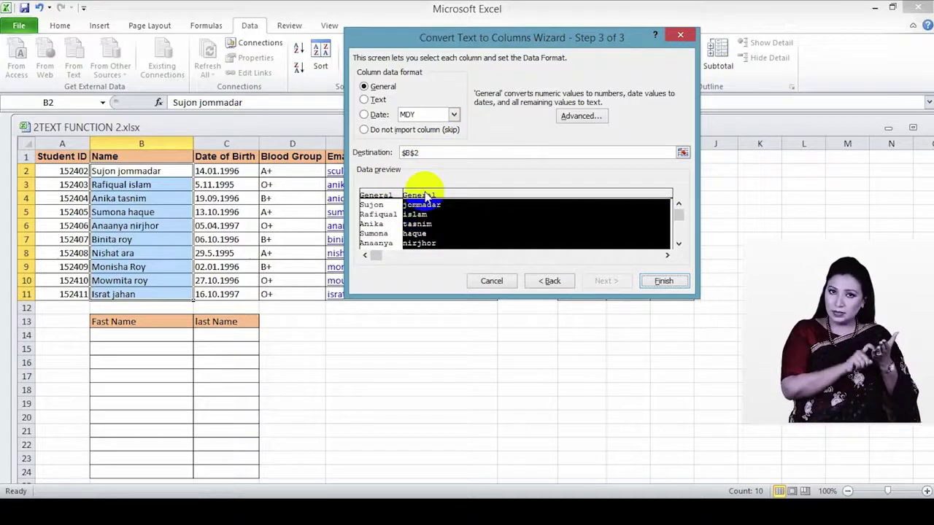
left_click(389, 212)
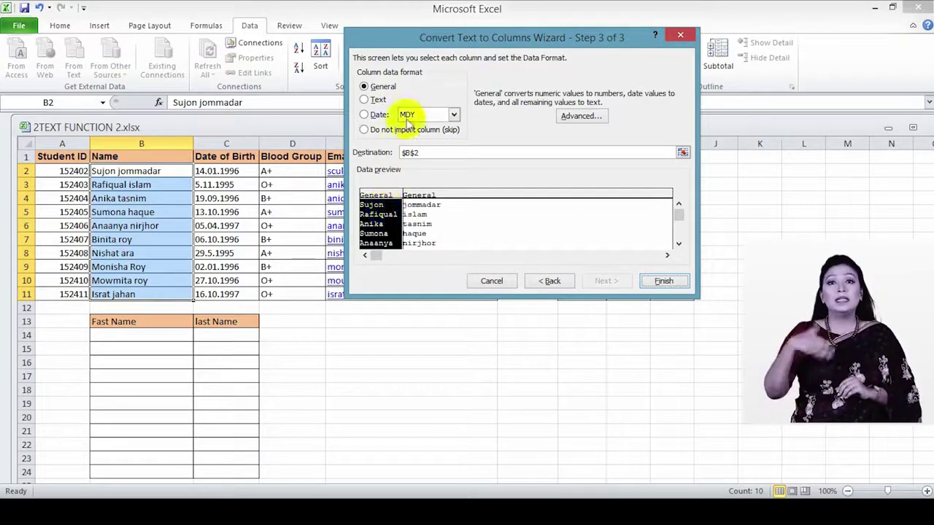
double_click(408, 153)
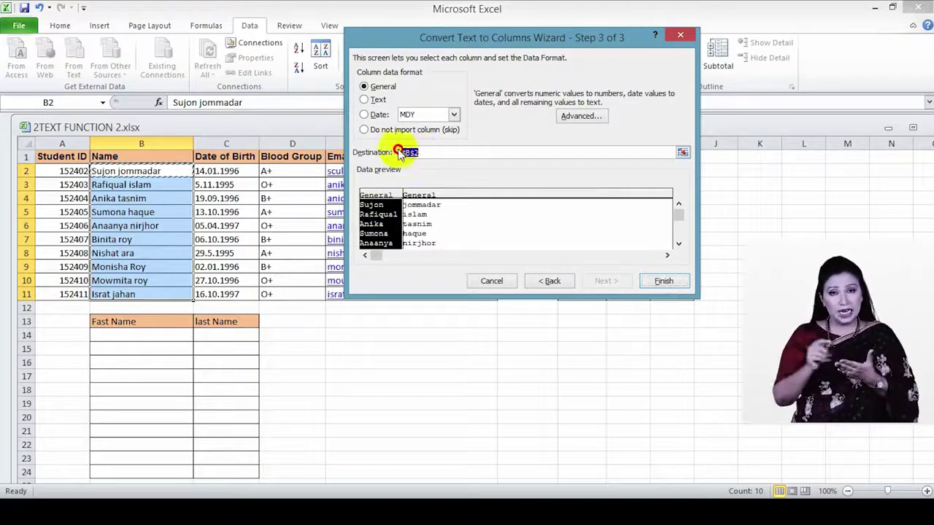
left_click(112, 338)
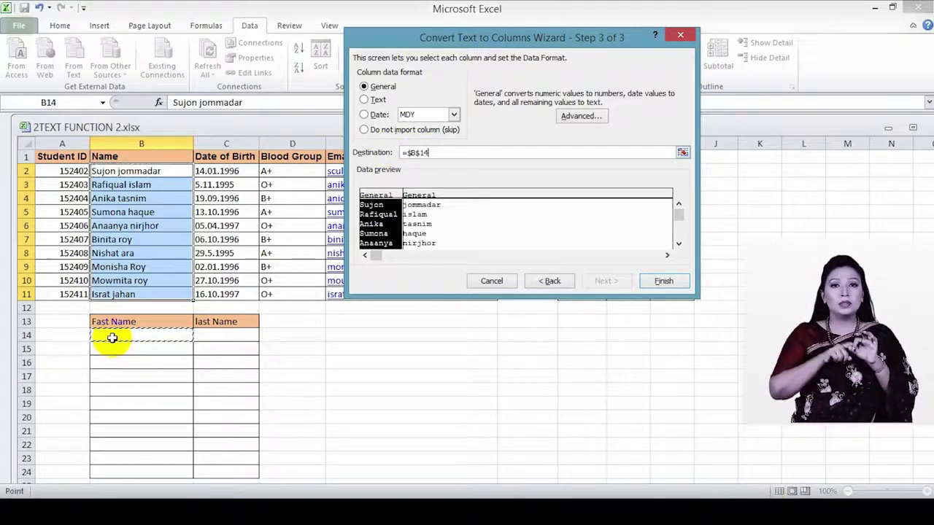
left_click(676, 283)
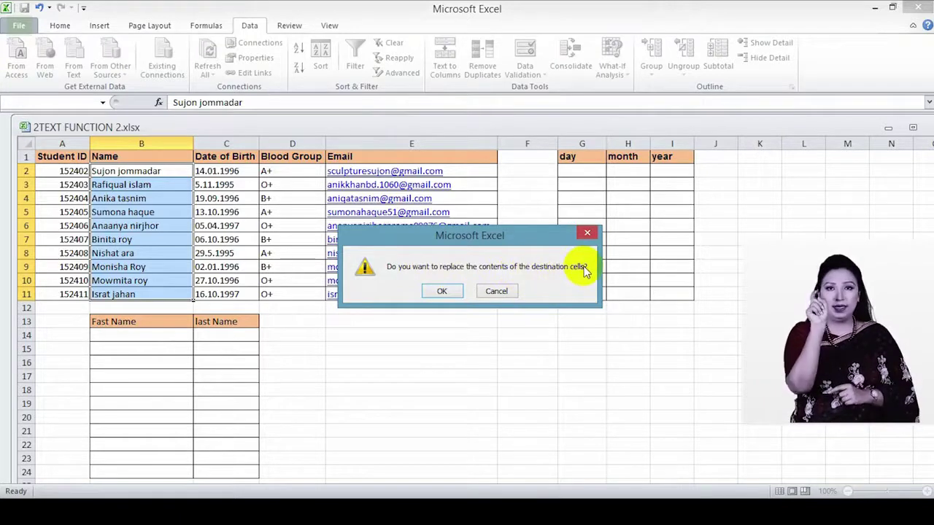
left_click(445, 292)
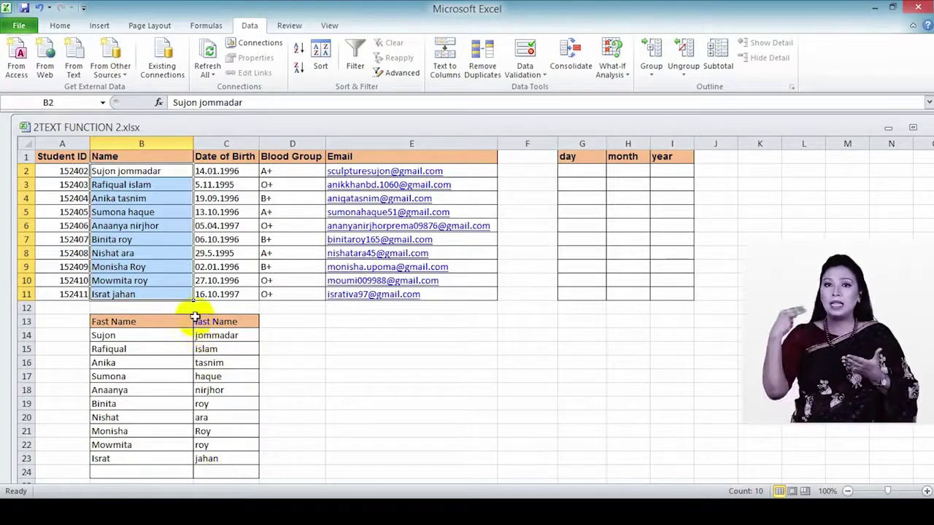
left_click_drag(195, 431, 194, 470)
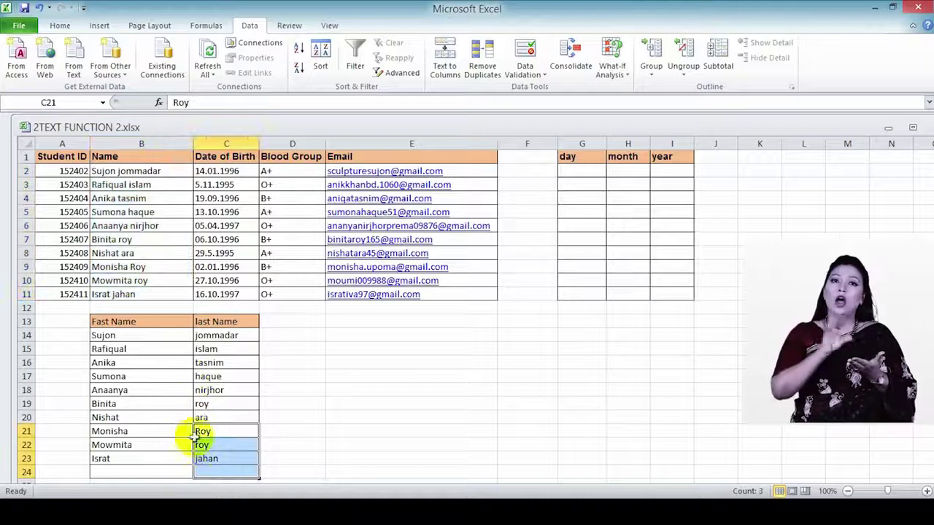
left_click(217, 337)
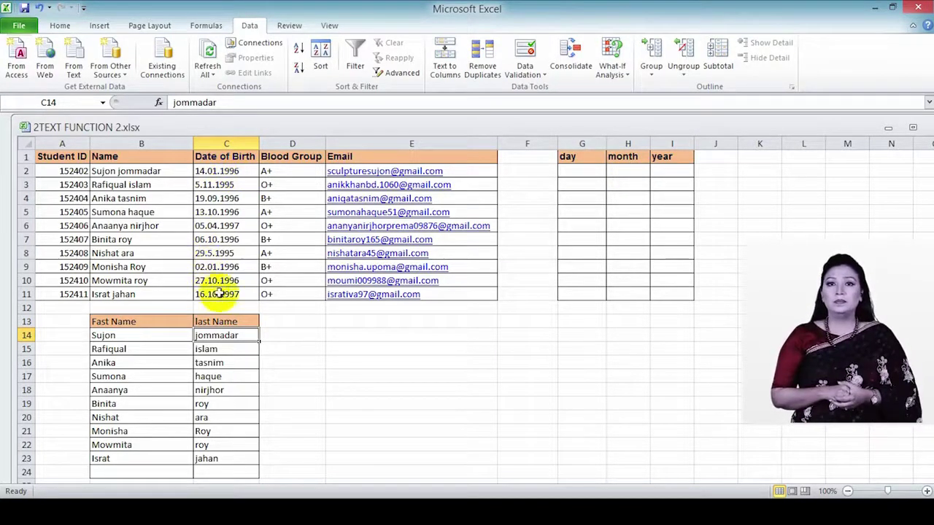
Step: Split the column C birth dates at '.' into day, month and year in G2:I11, overwriting existing cells
left_click_drag(208, 170, 222, 293)
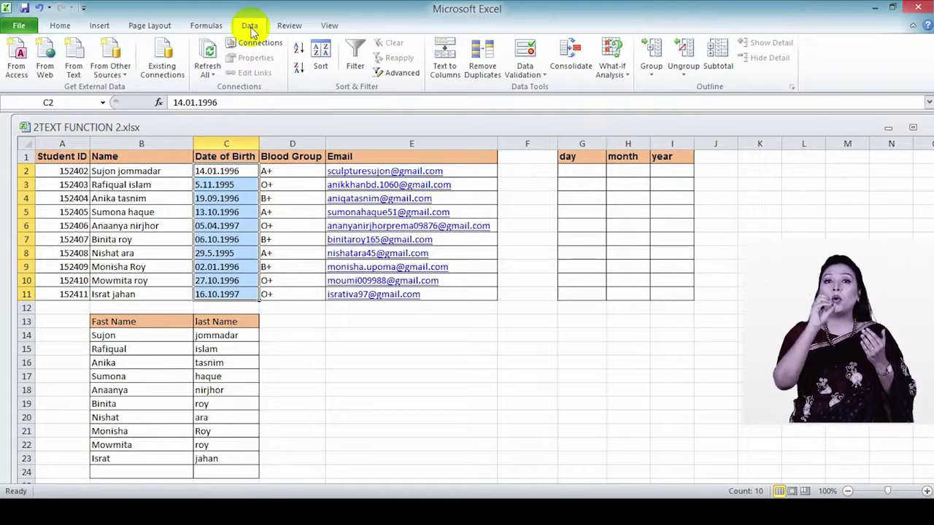
left_click(444, 67)
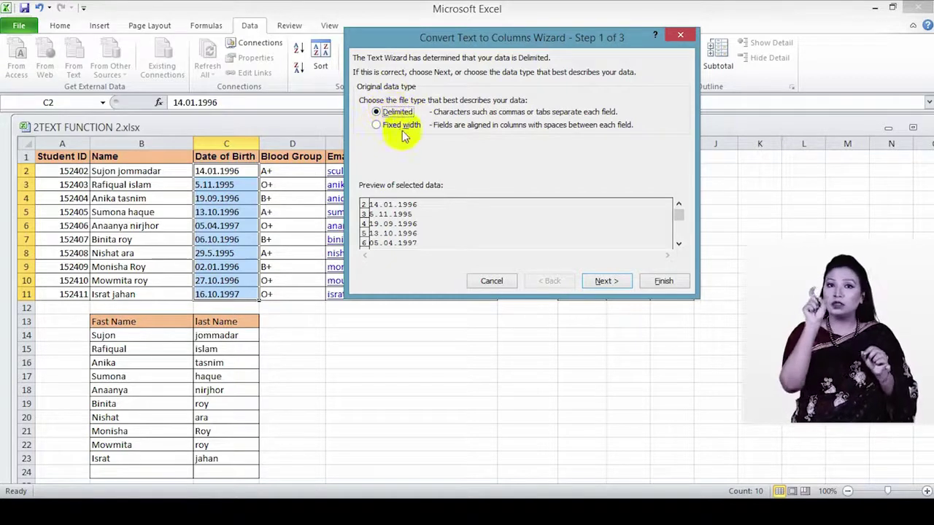
left_click(605, 282)
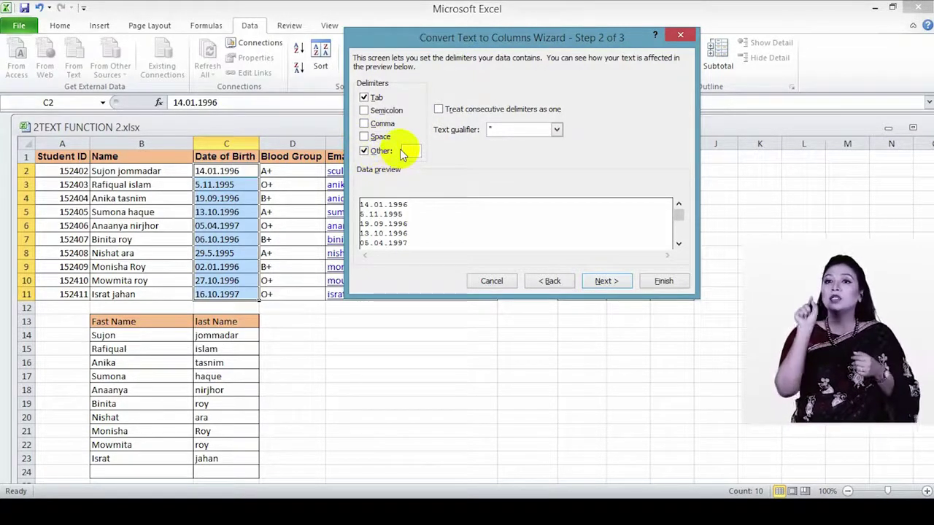
type(".")
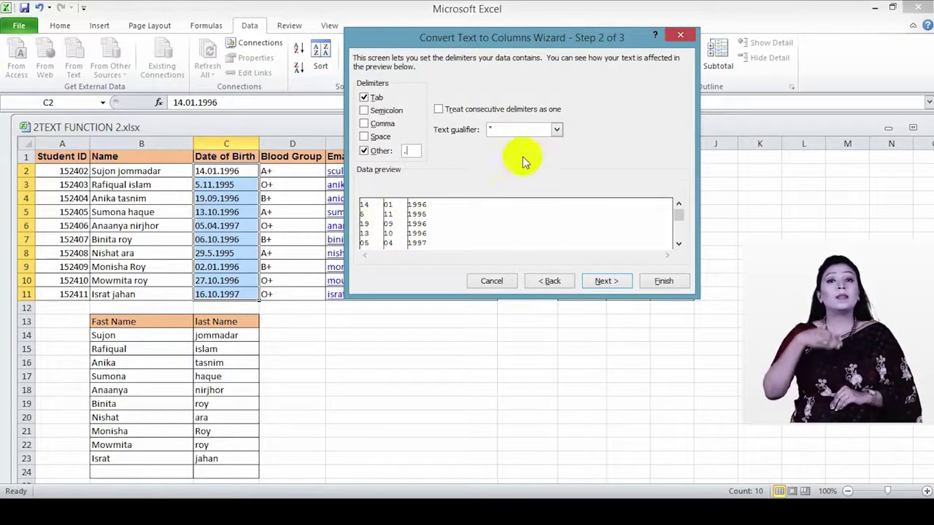
left_click(606, 282)
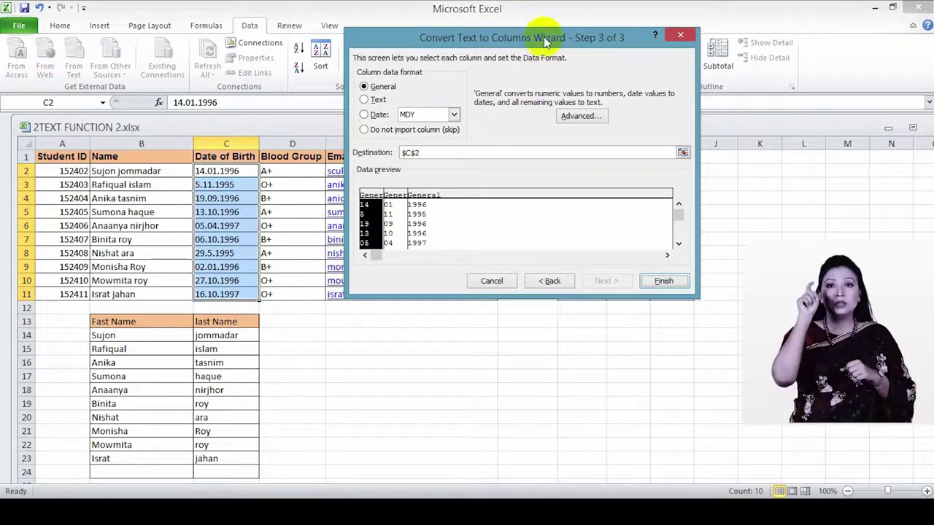
left_click_drag(544, 41, 348, 48)
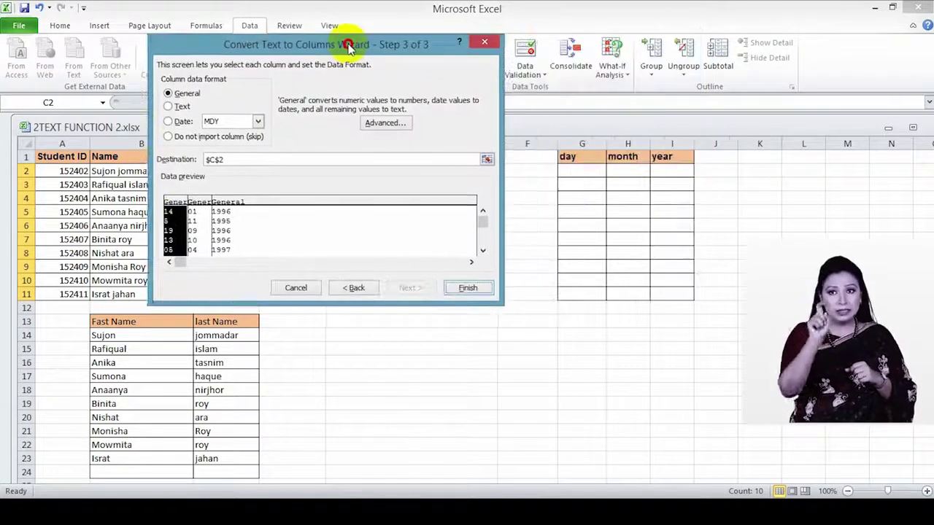
double_click(219, 159)
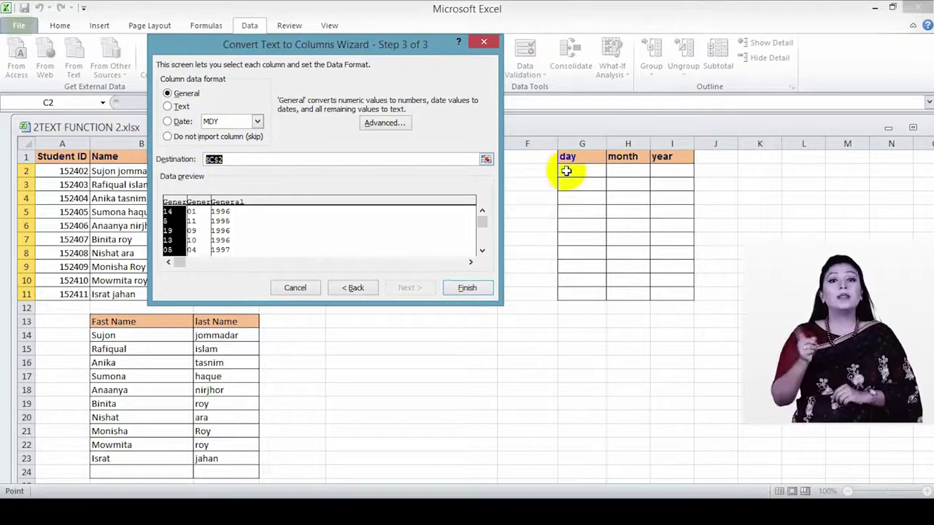
left_click(467, 288)
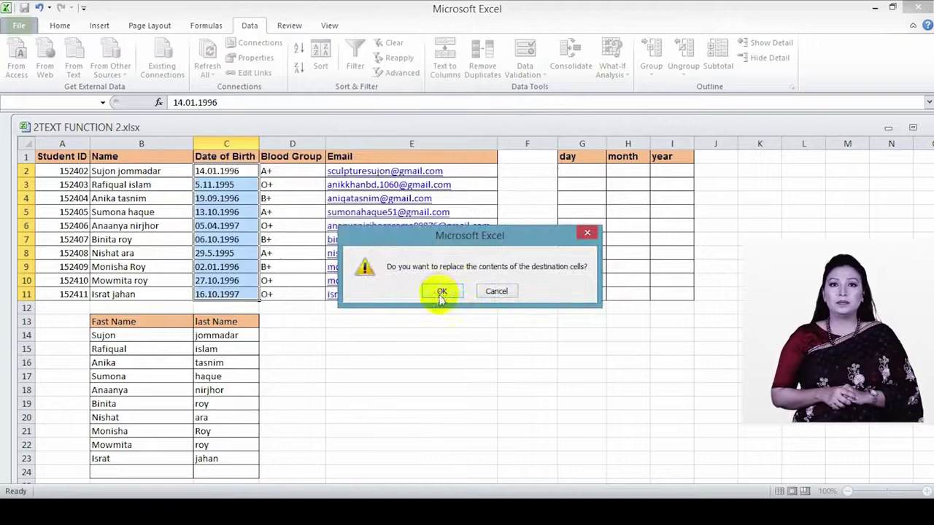
left_click(441, 293)
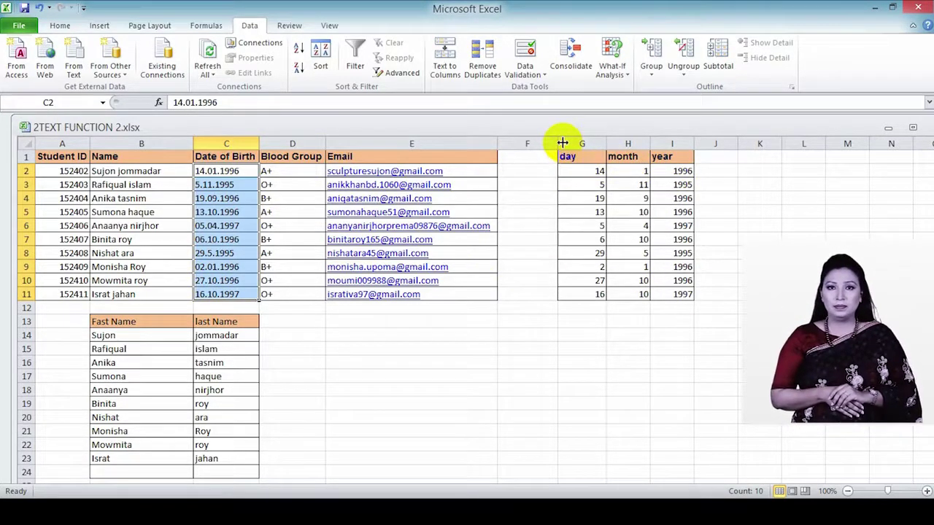
Step: Widen column F and select the ten email addresses in E2:E11
left_click_drag(558, 142, 660, 143)
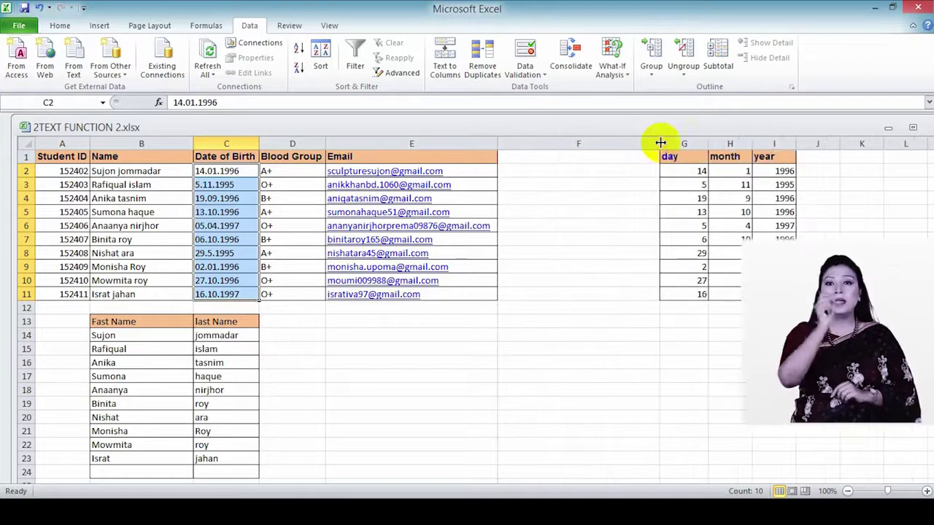
left_click(343, 172)
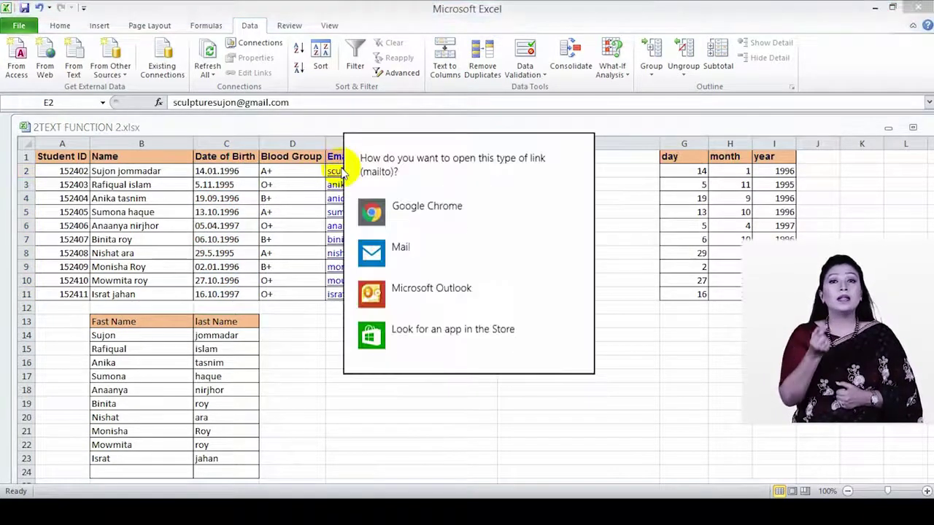
left_click(633, 251)
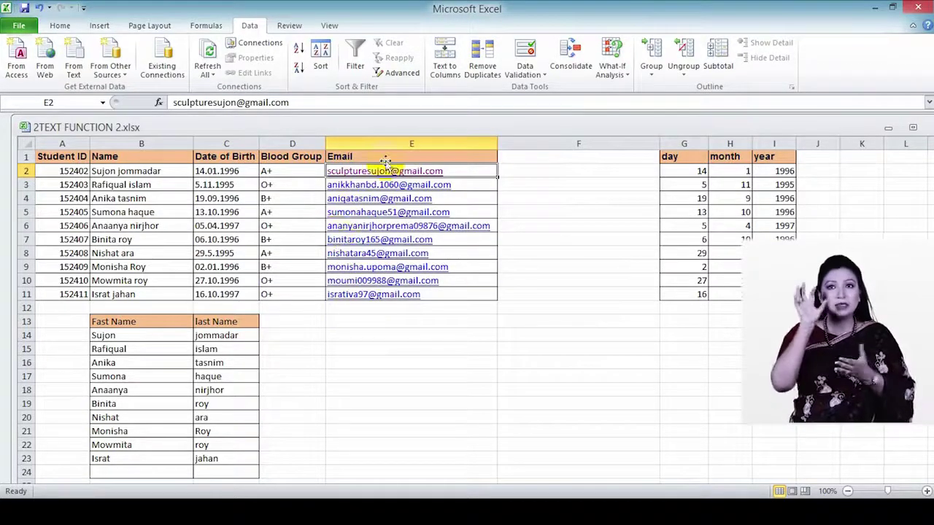
left_click_drag(338, 175, 412, 295)
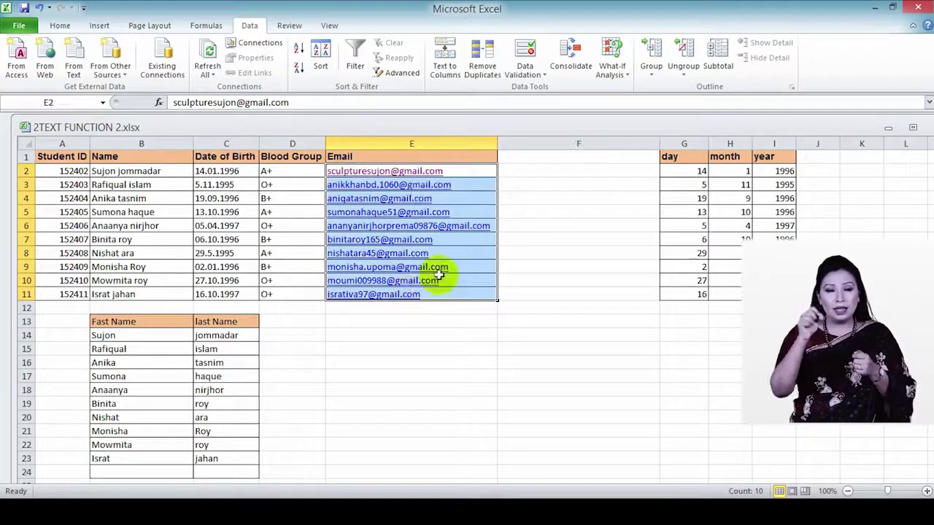
Step: Split the emails at '@' so user names stay in E and gmail.com goes to F
left_click(458, 76)
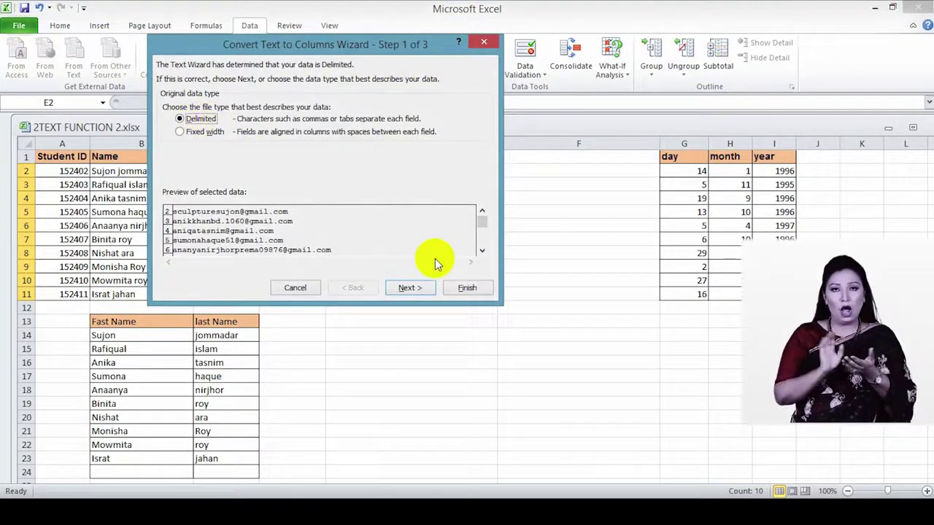
left_click(423, 287)
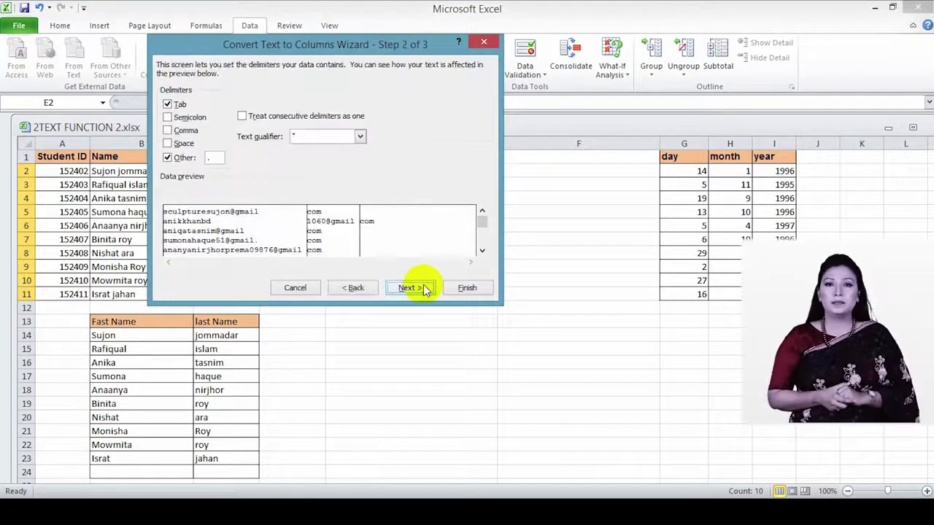
left_click(204, 158)
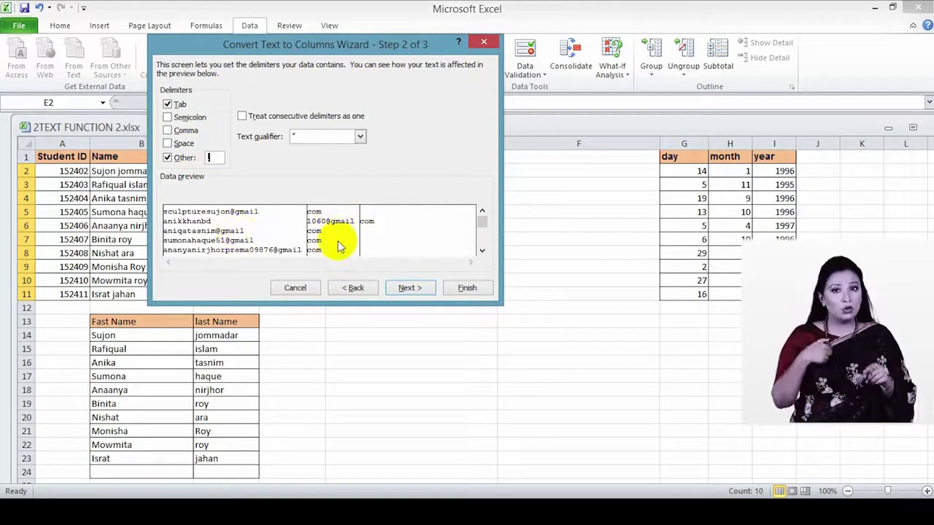
key("BackSpace")
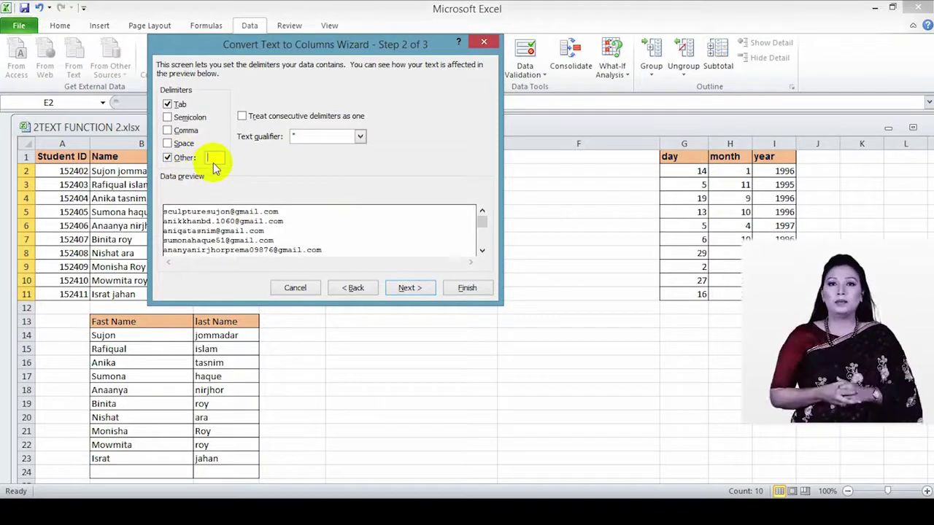
type("@")
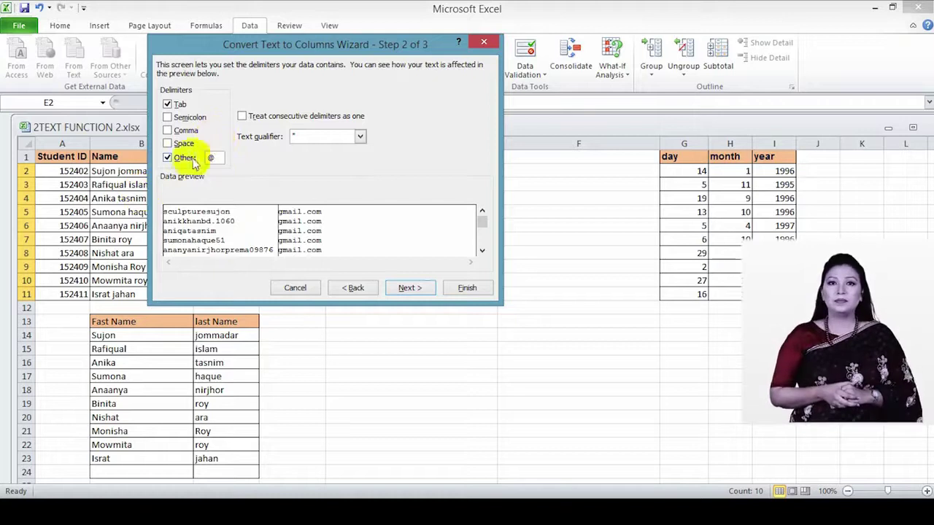
left_click(241, 115)
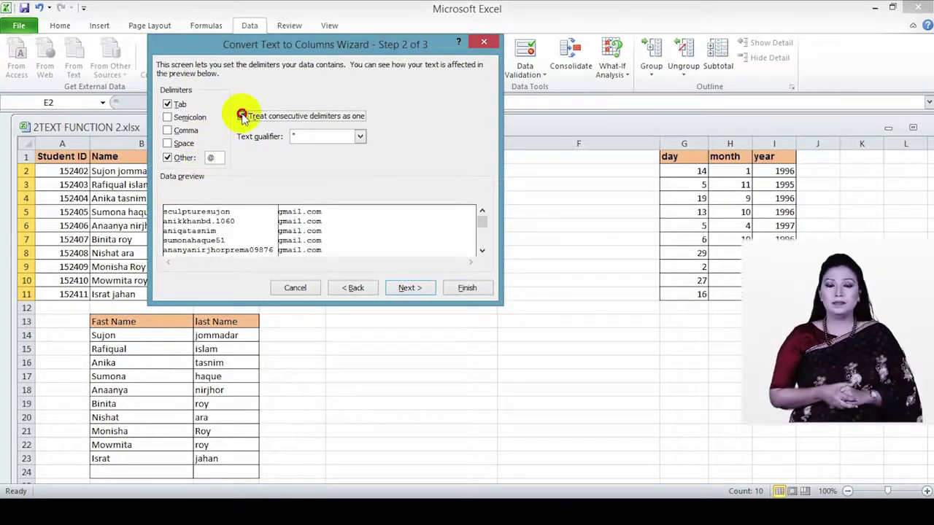
left_click(417, 288)
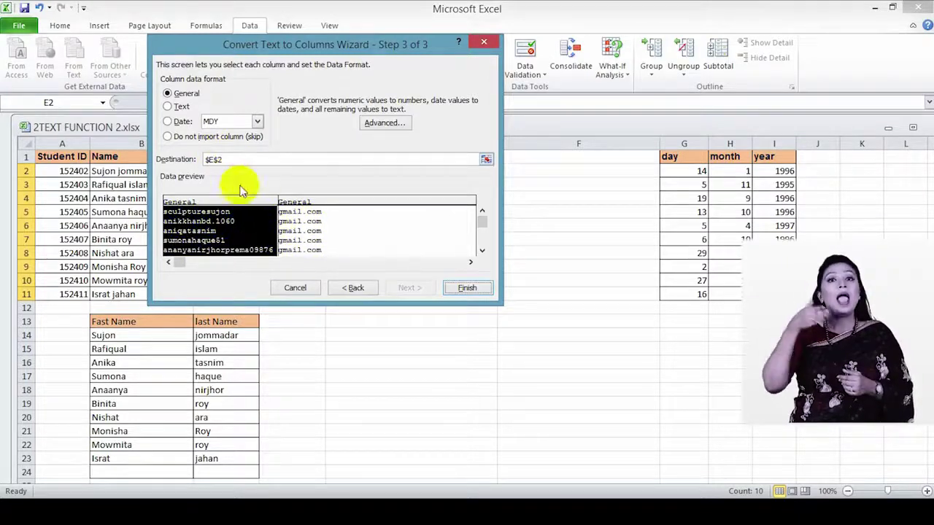
left_click_drag(272, 43, 232, 72)
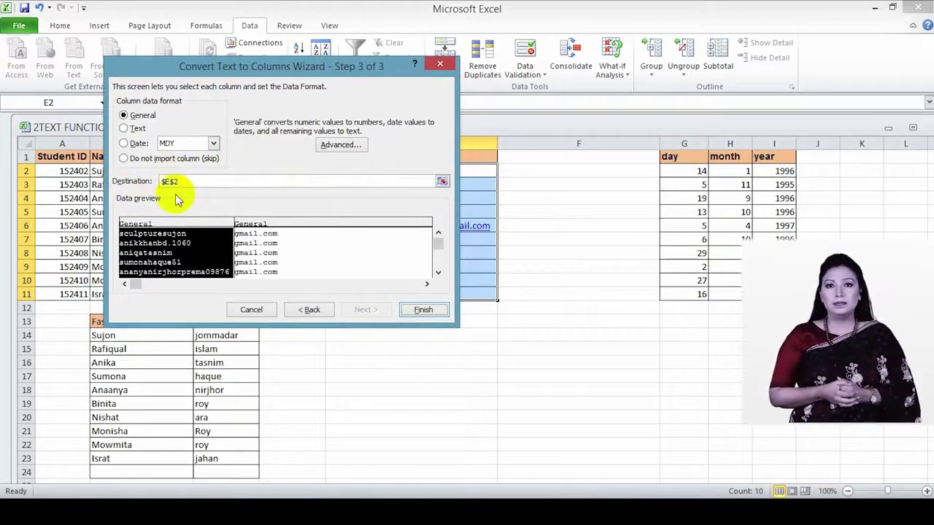
left_click_drag(332, 66, 241, 74)
left_click(347, 321)
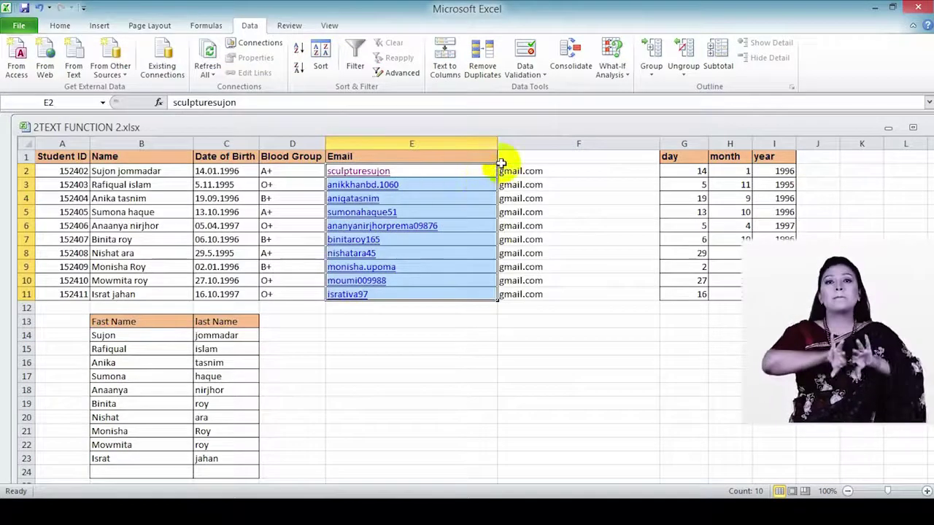
Step: Apply All Borders to the split email range E2:F11
left_click(438, 170)
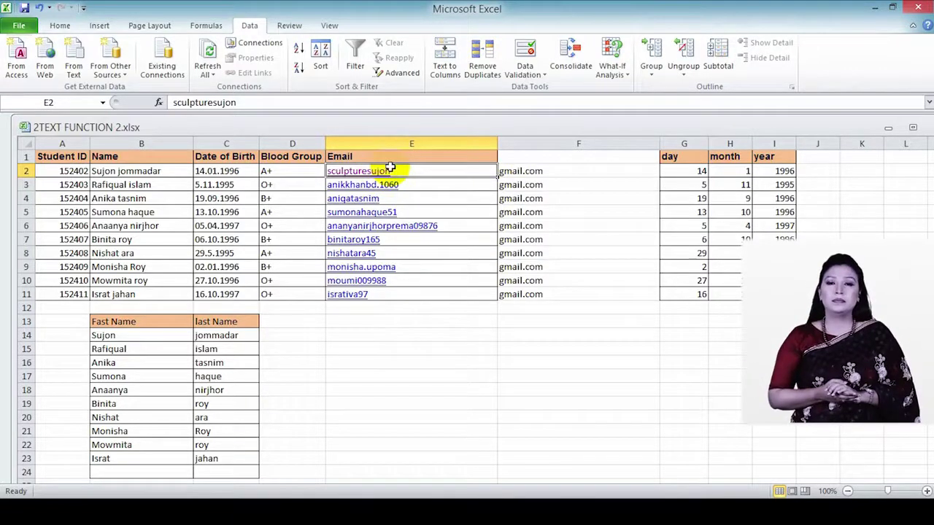
left_click_drag(488, 167, 560, 291)
left_click(61, 26)
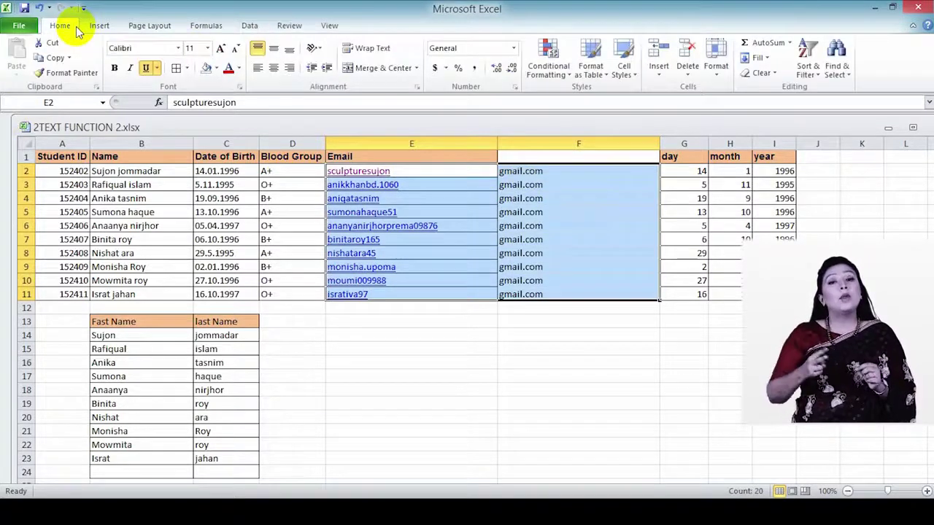
left_click(176, 67)
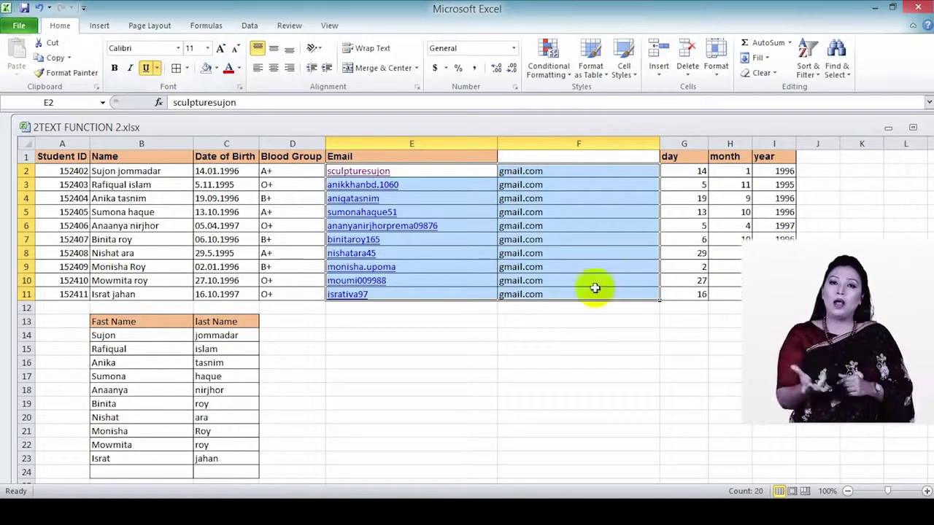
left_click(576, 349)
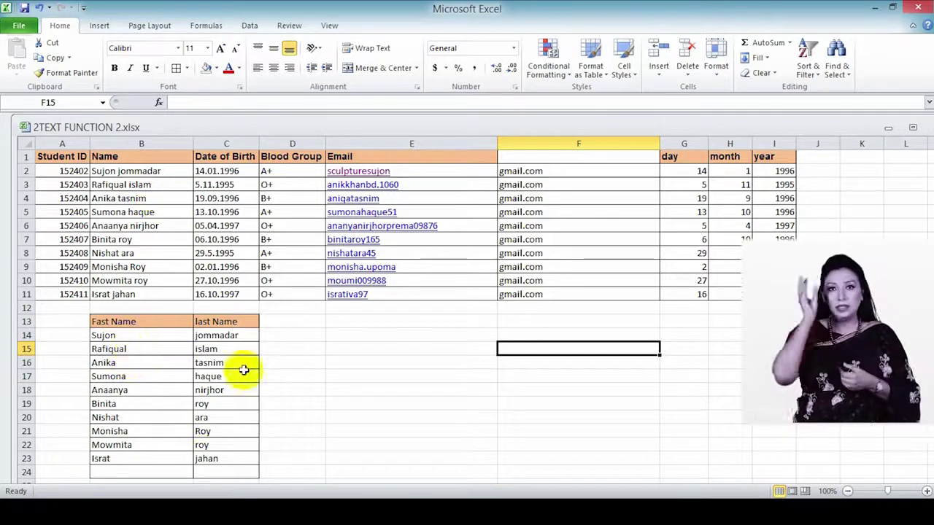
left_click(415, 173)
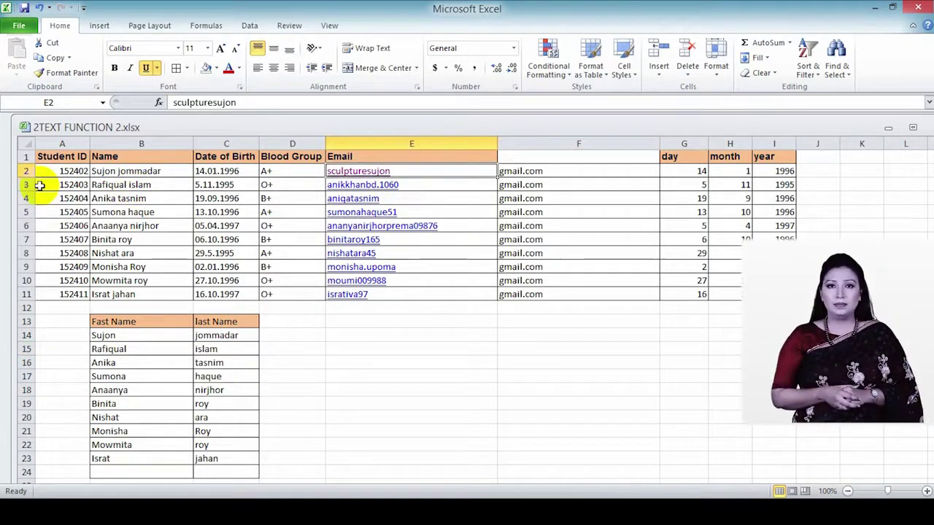
Step: Select the student IDs in A2:A11 and start a Fixed width Text to Columns split
left_click_drag(52, 170, 69, 295)
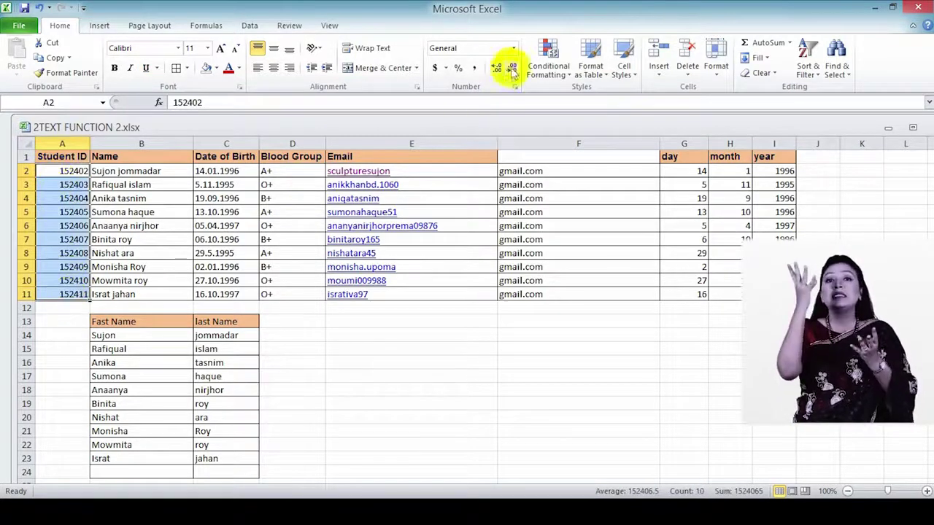
left_click(248, 28)
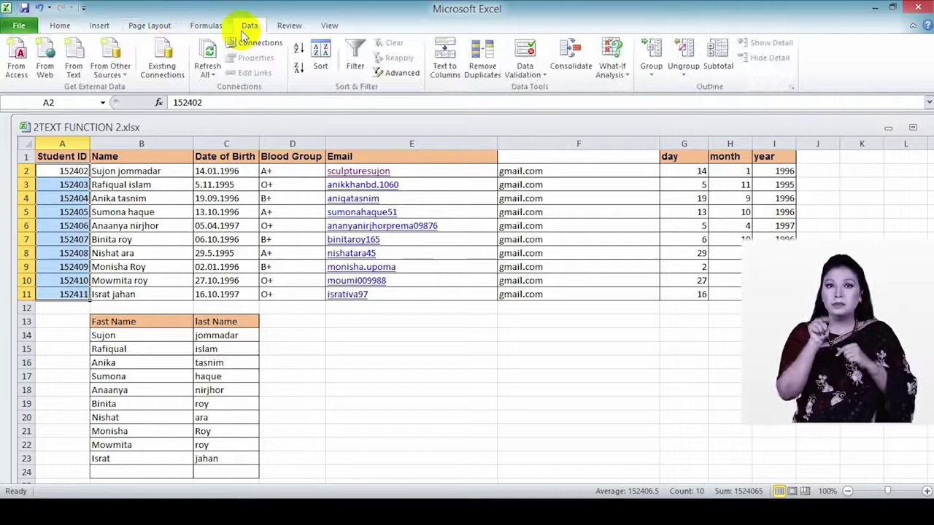
left_click(452, 70)
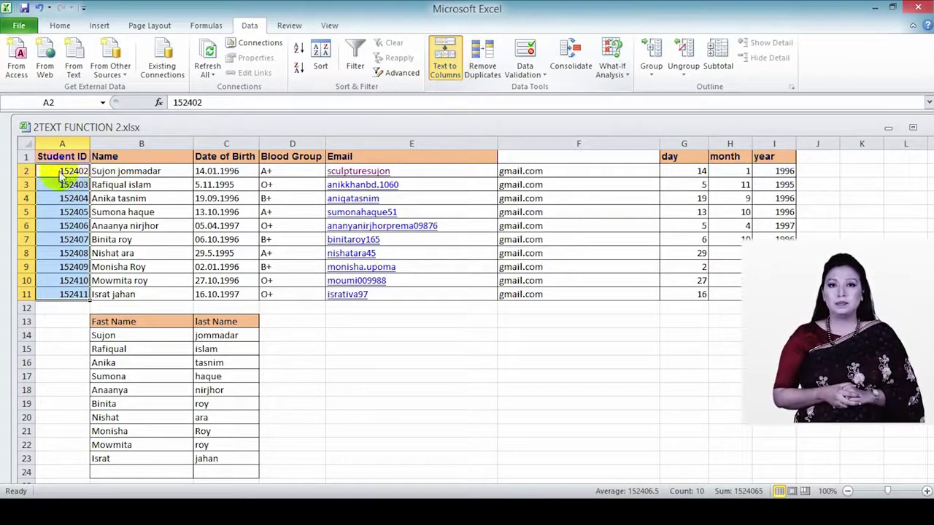
left_click_drag(131, 79, 451, 127)
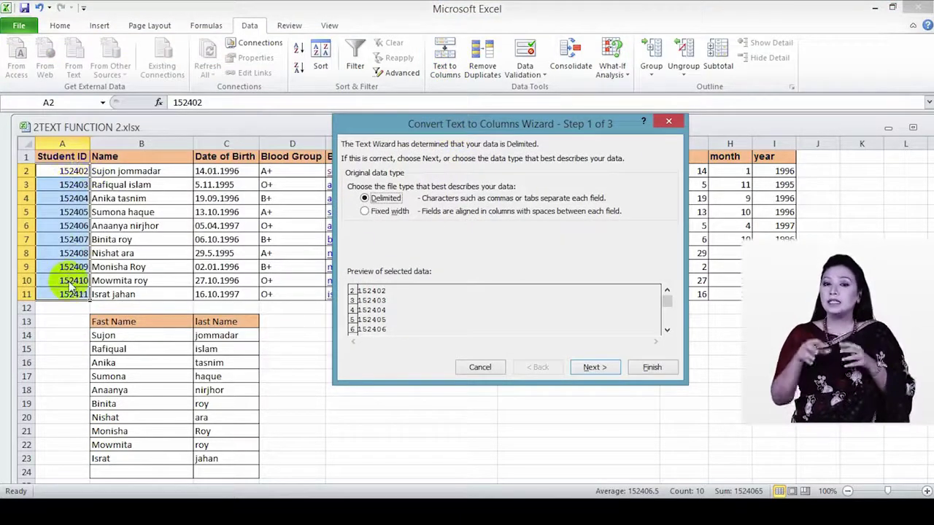
left_click(367, 211)
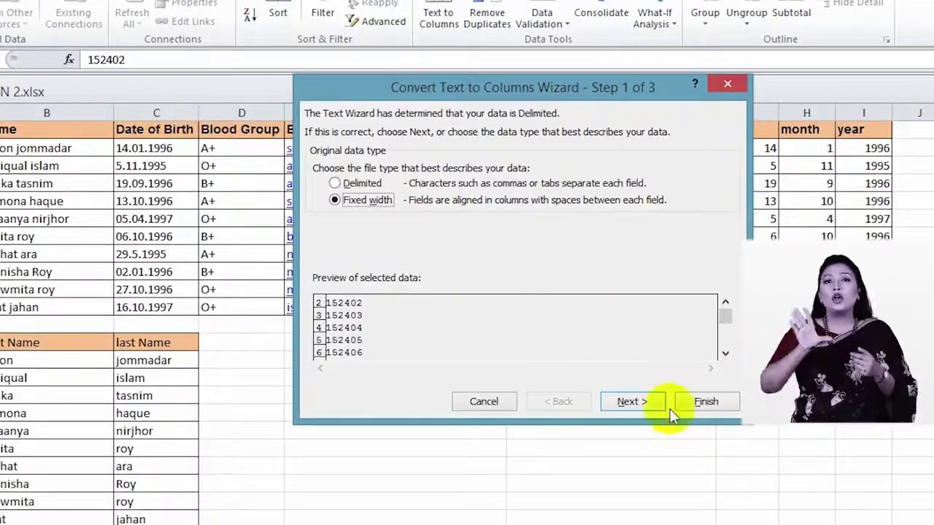
left_click(622, 401)
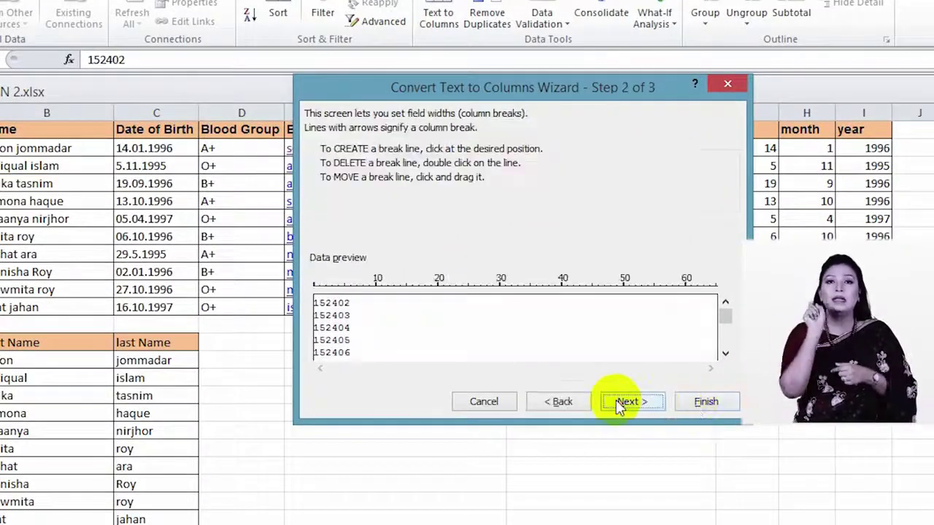
Step: Place column breaks after digits 2 and 4 and set the destination to G15
left_click(337, 306)
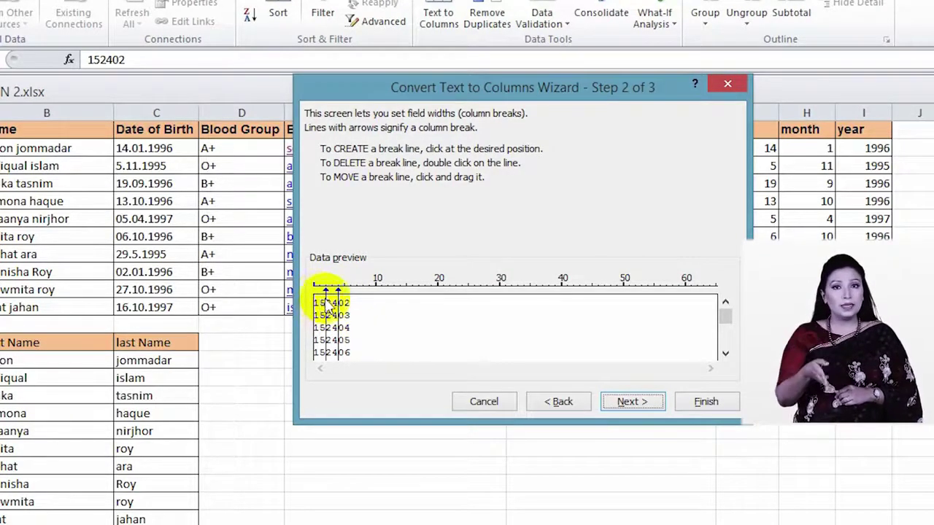
left_click(332, 304)
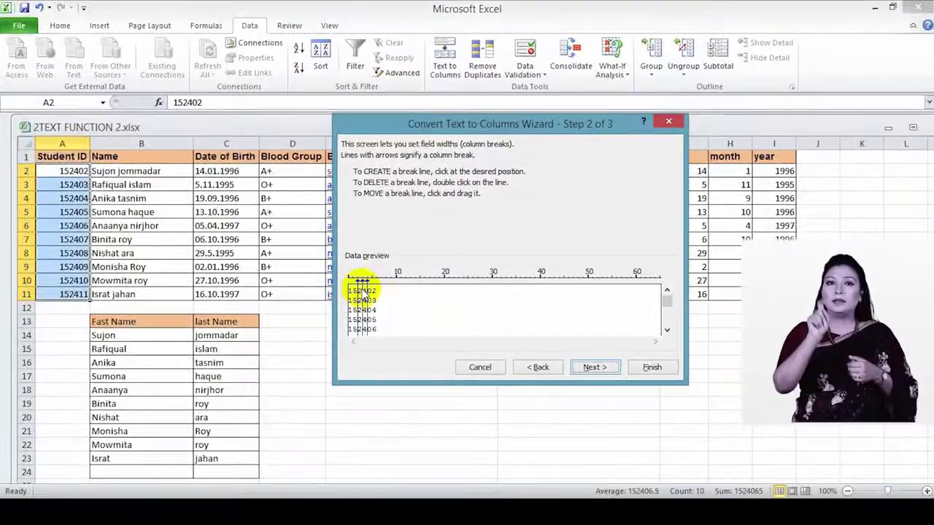
double_click(363, 292)
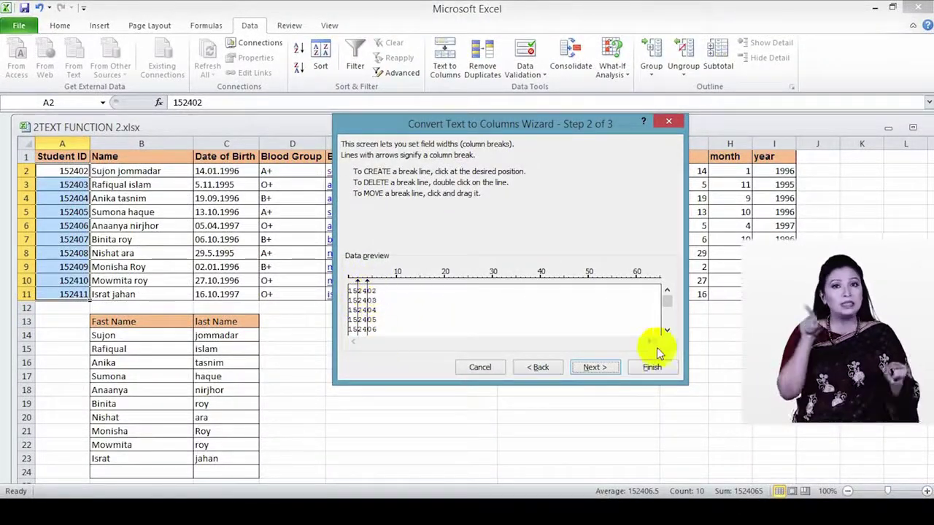
left_click(591, 368)
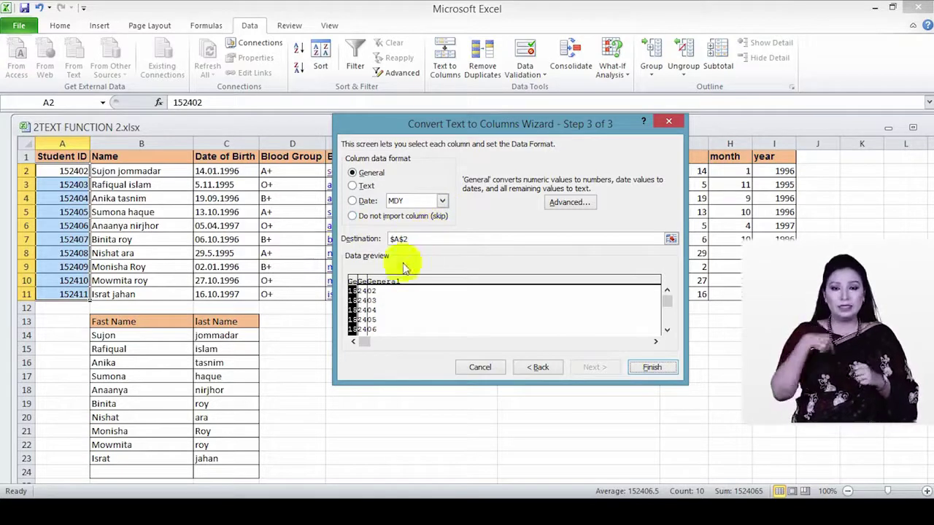
left_click_drag(417, 239, 390, 239)
left_click_drag(588, 136, 399, 138)
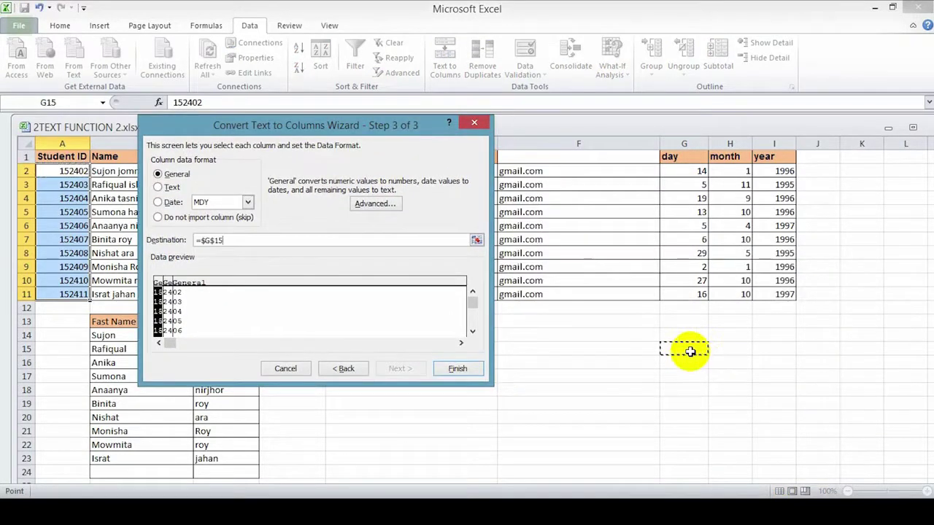
scroll(583, 365, "down", 1)
Step: Finish the student ID split into G15:I24 and select the values I15:I24
left_click(457, 369)
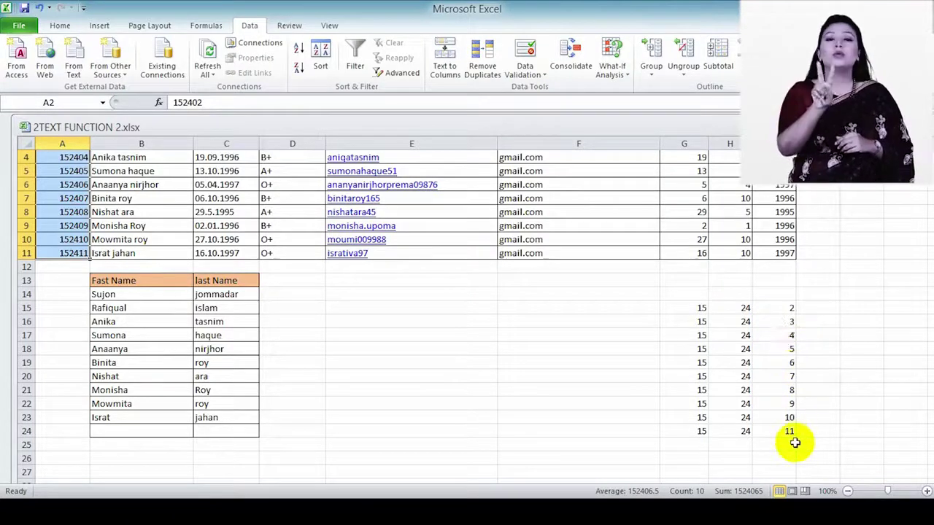
left_click_drag(701, 312, 778, 431)
left_click(788, 308)
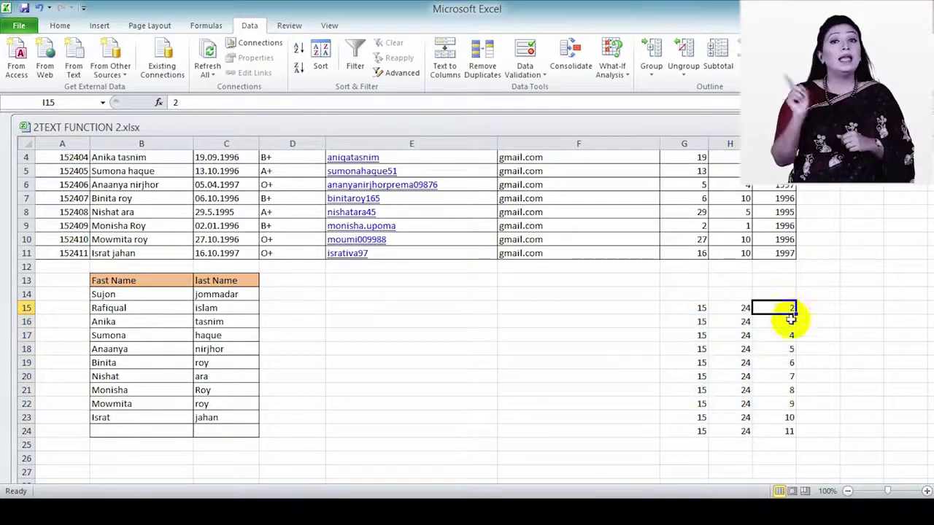
left_click_drag(787, 308, 794, 434)
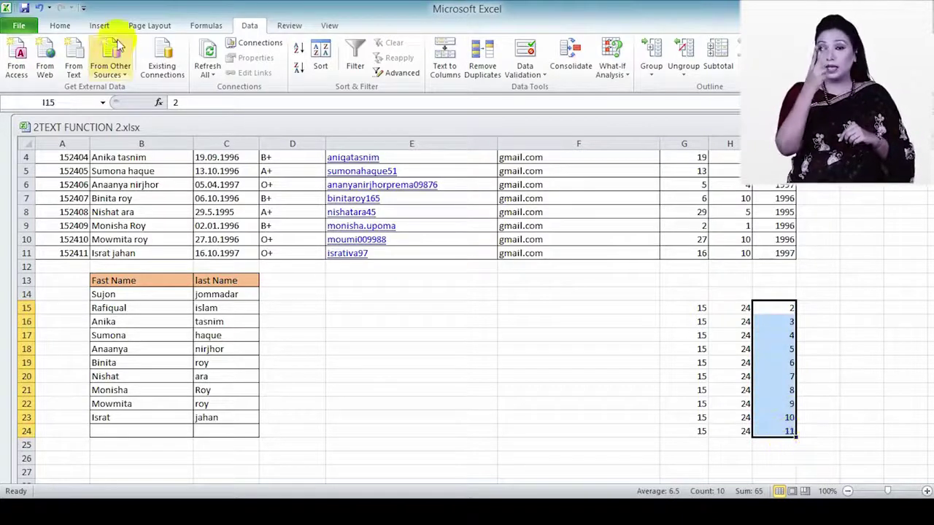
Step: Format I15:I24 as Number with two decimals, then revert it to General
left_click(61, 26)
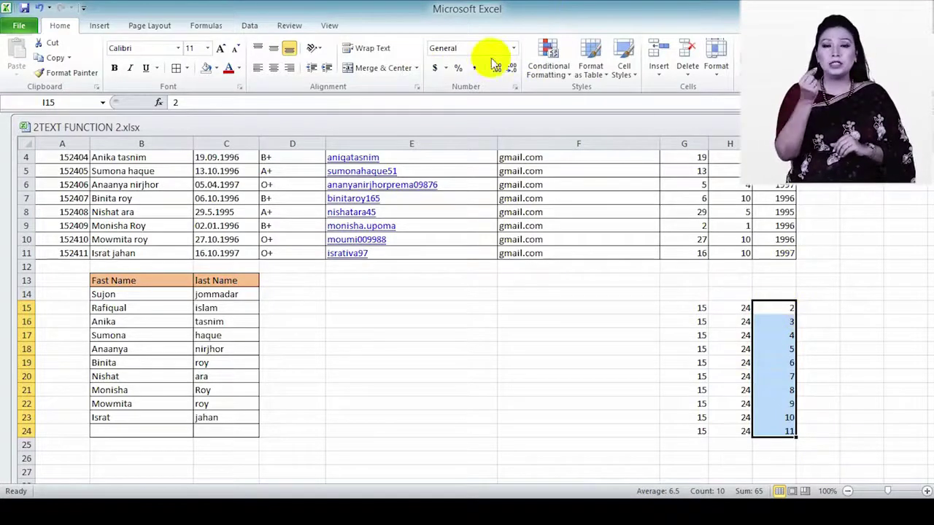
left_click(514, 49)
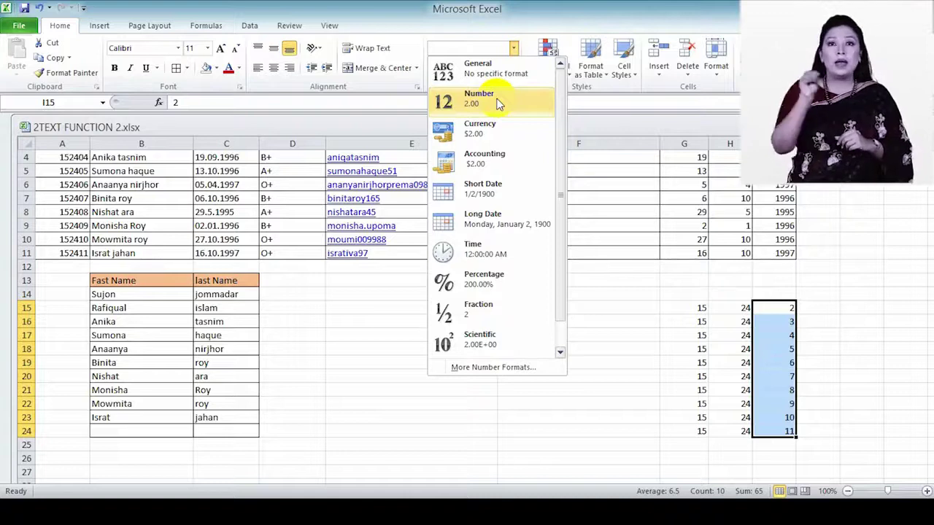
left_click(499, 105)
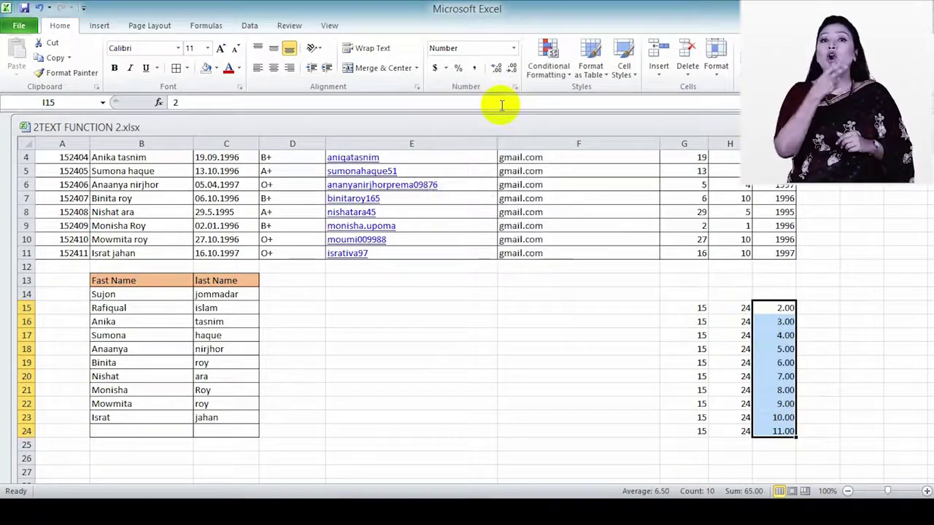
left_click(513, 49)
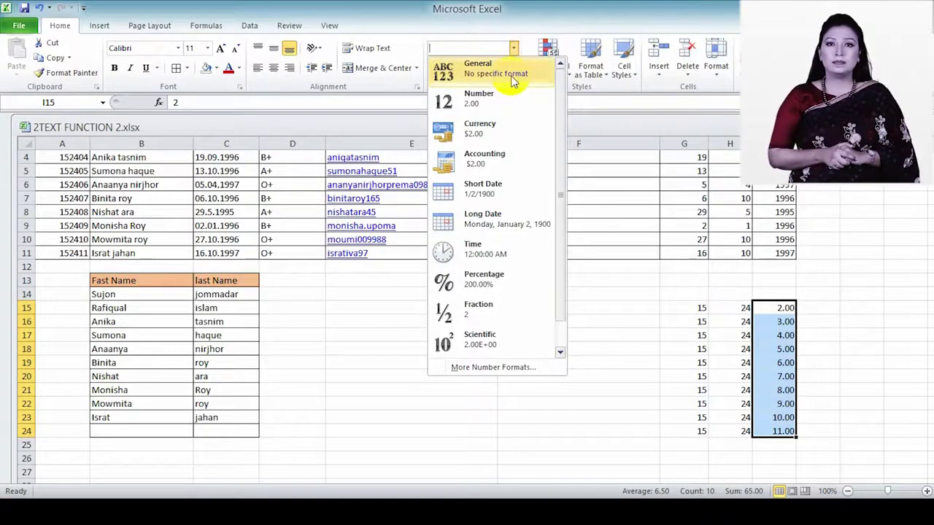
left_click(513, 73)
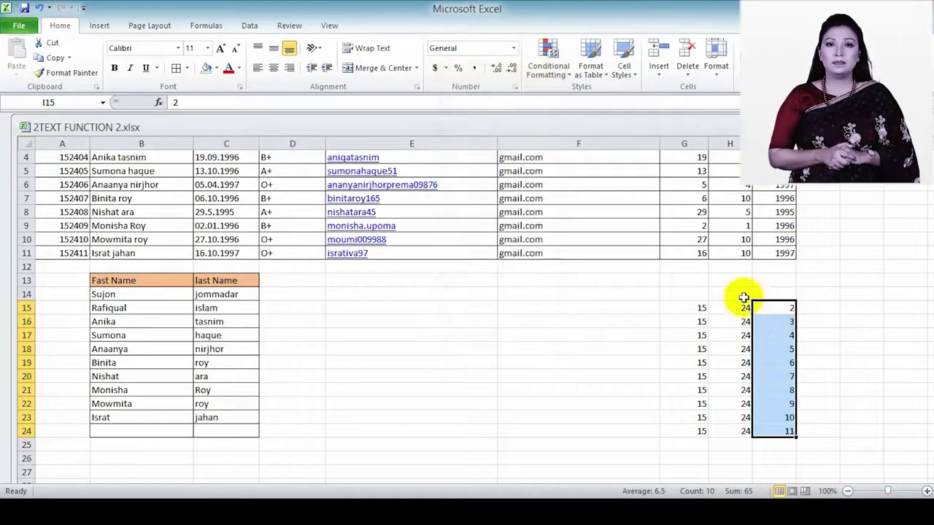
Step: Apply All Borders to the block G15:I24
left_click(682, 306)
left_click_drag(682, 306, 788, 433)
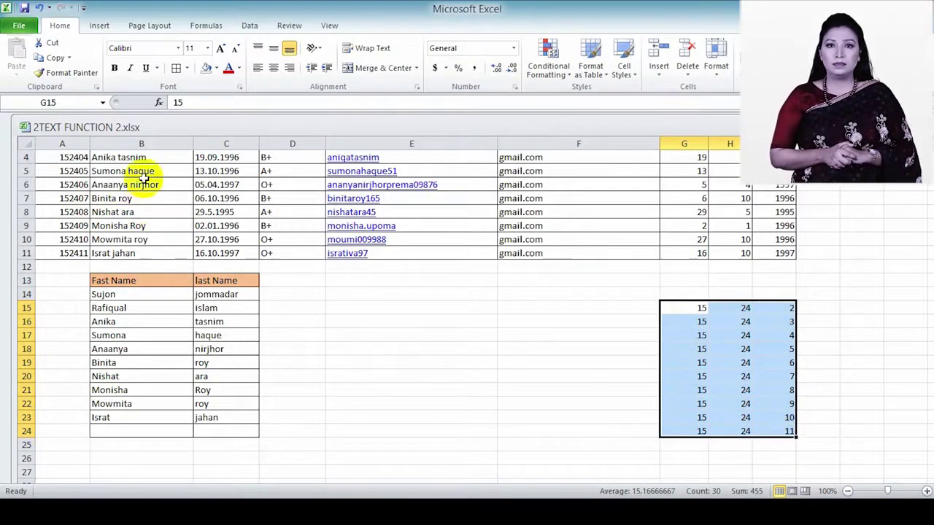
left_click(823, 321)
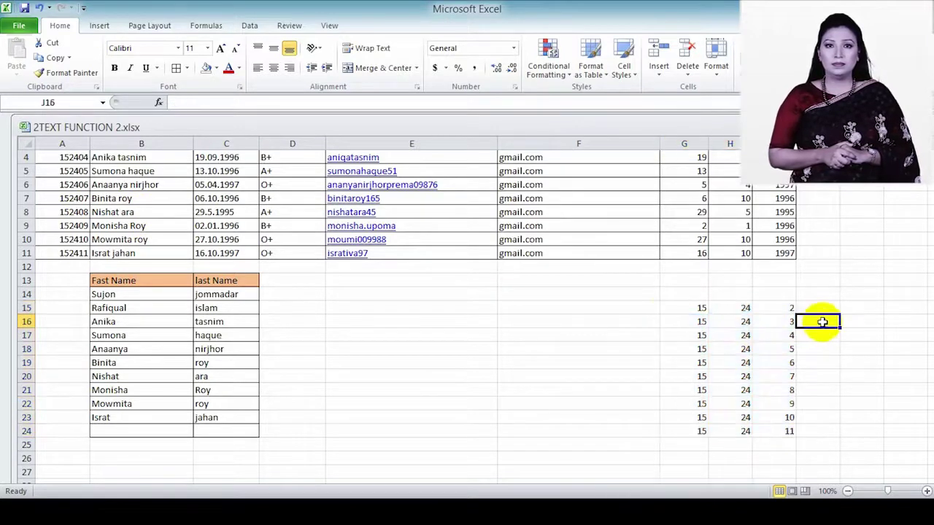
left_click_drag(665, 309, 789, 432)
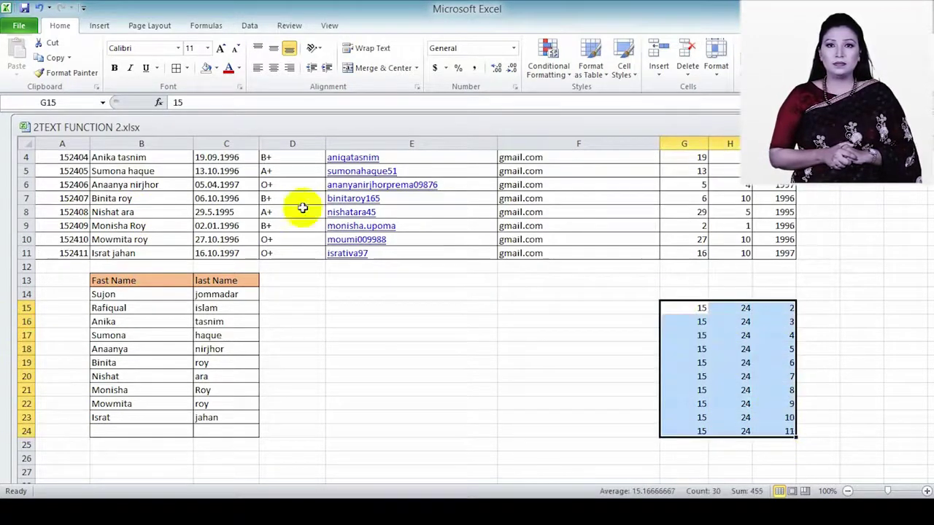
left_click(176, 68)
left_click(820, 312)
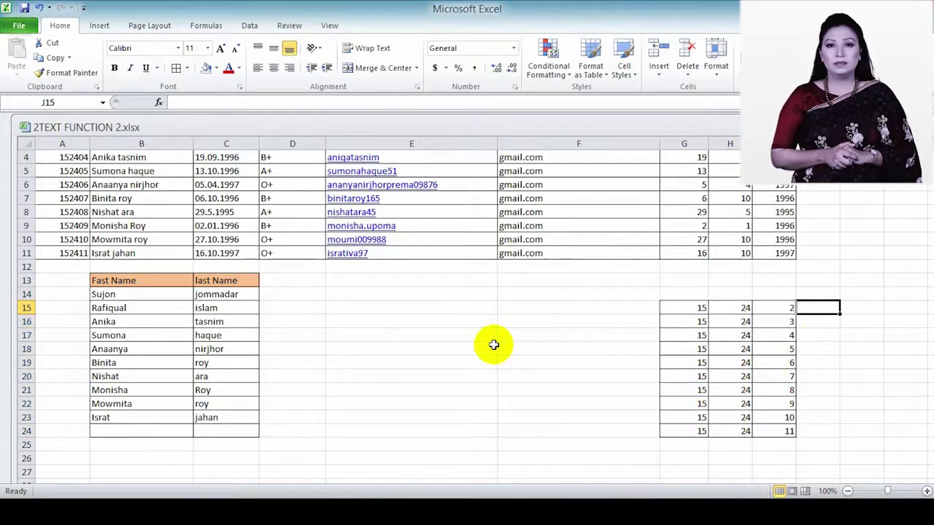
scroll(351, 330, "down", 1)
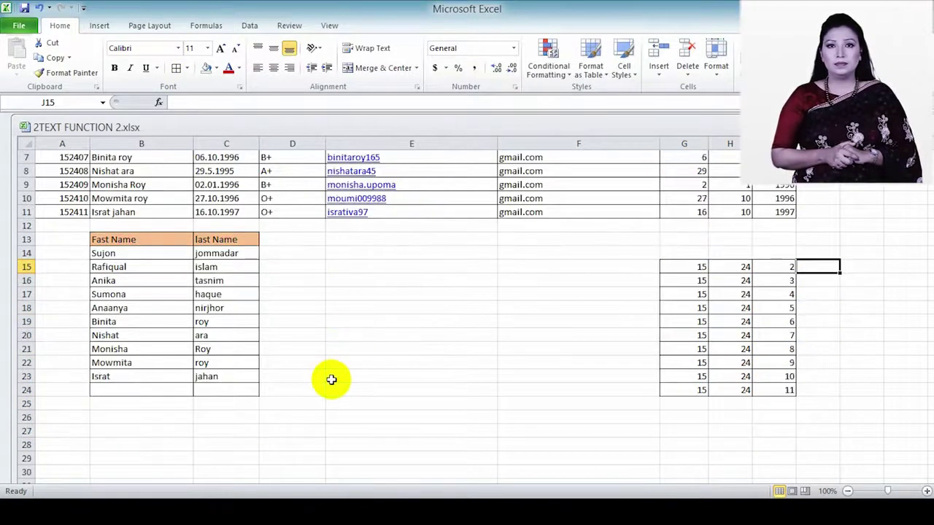
scroll(329, 379, "down", 4)
scroll(331, 379, "up", 6)
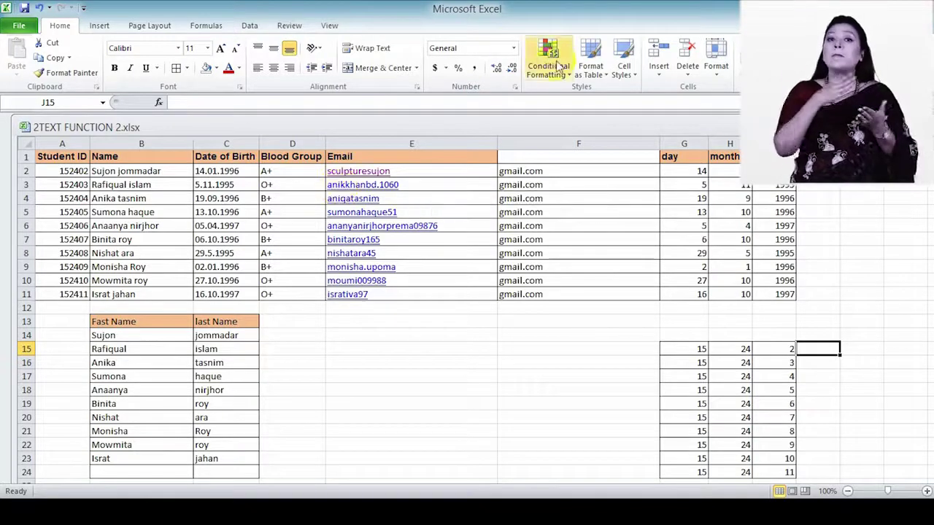
left_click(248, 26)
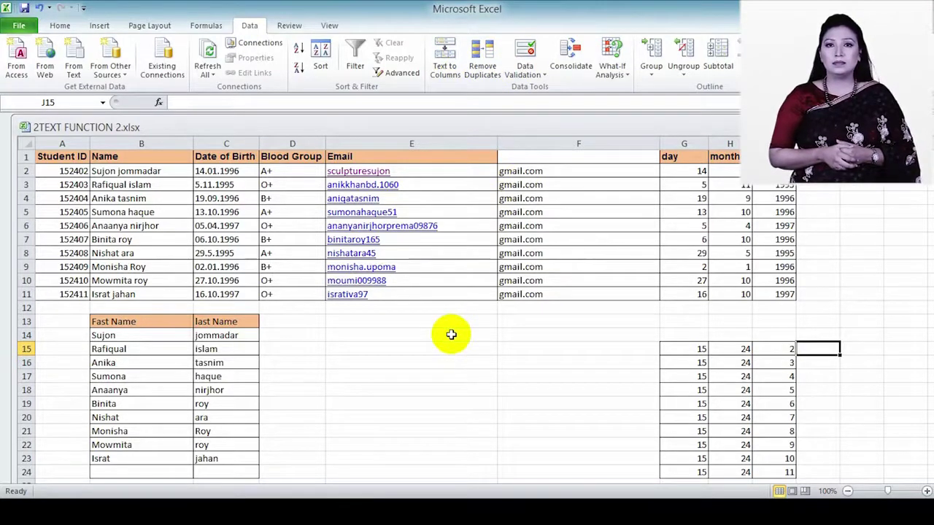
Step: Maximize the workbook, select A1:E14 on the 'remove dublicates' sheet and open Remove Duplicates
key("ctrl+F10")
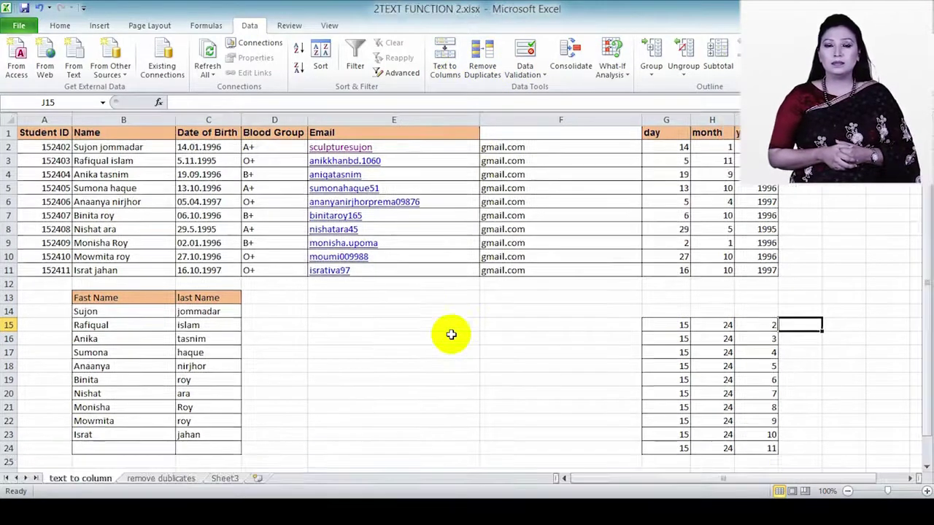
left_click(143, 478)
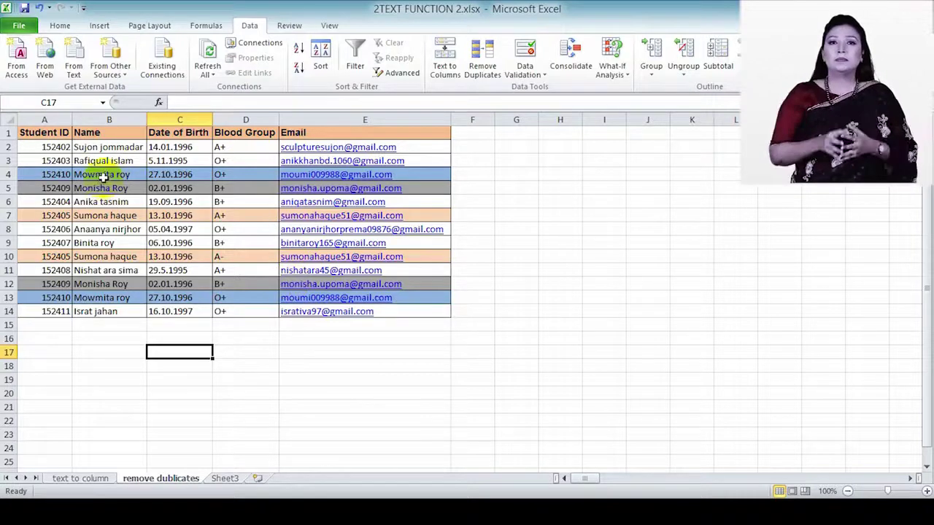
left_click(102, 188)
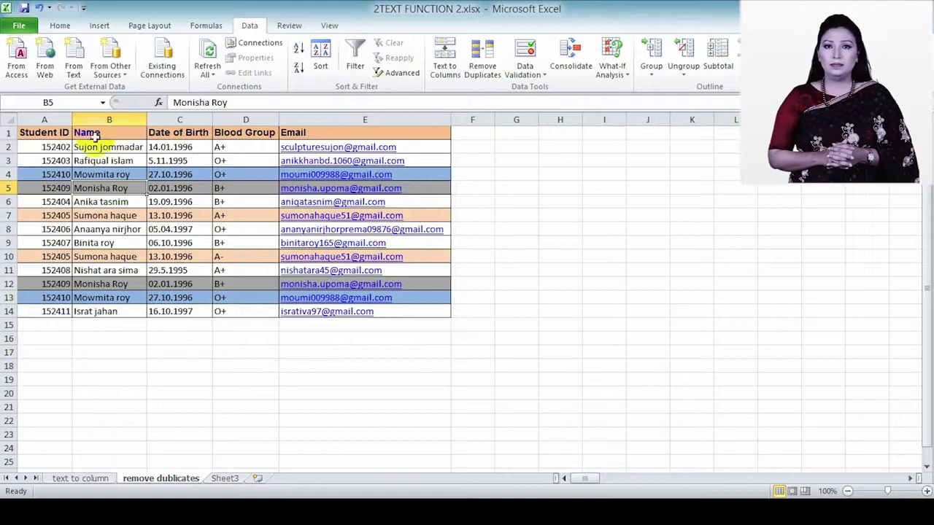
left_click_drag(61, 133, 454, 306)
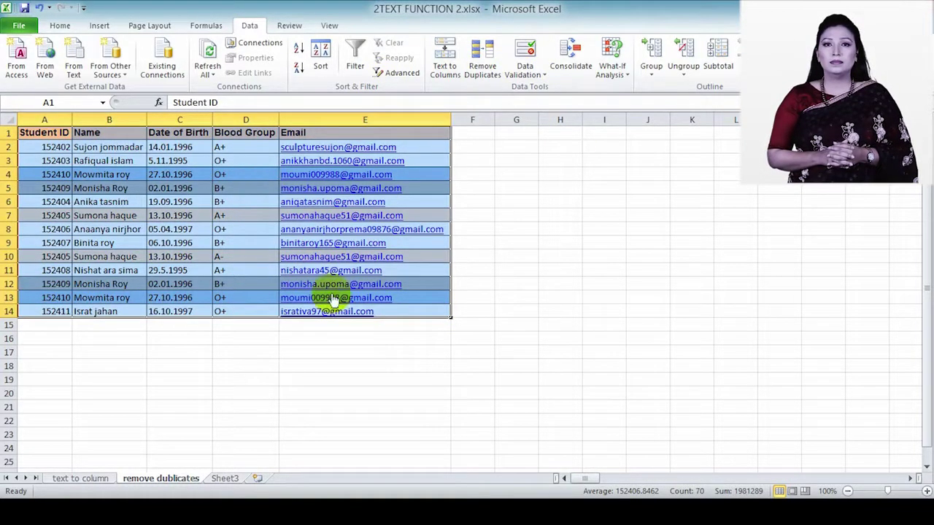
left_click(474, 71)
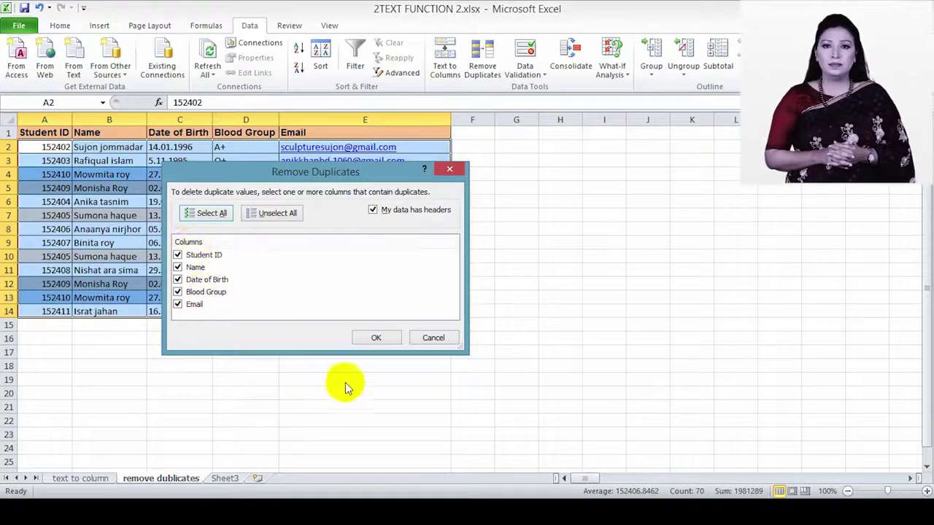
Step: Remove duplicates across all five columns, deleting 2 rows and leaving 11 unique records
left_click(375, 340)
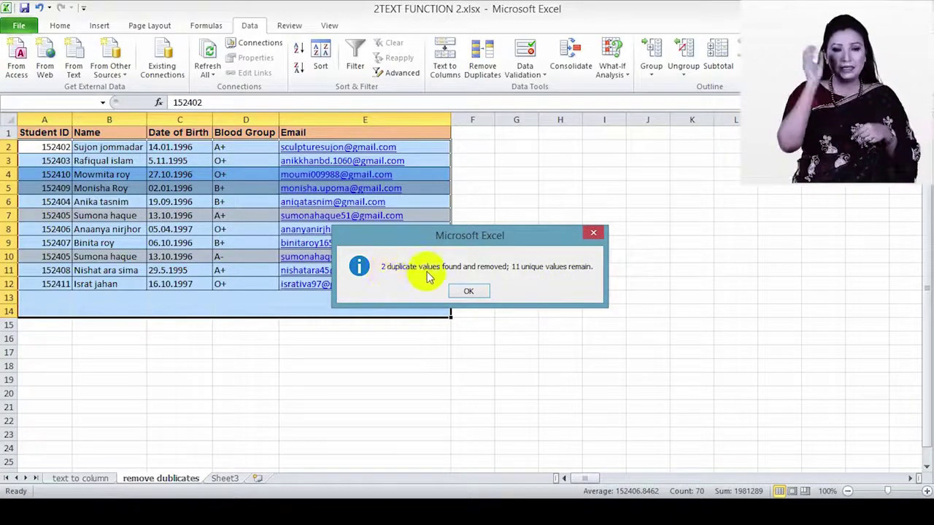
left_click_drag(456, 239, 612, 185)
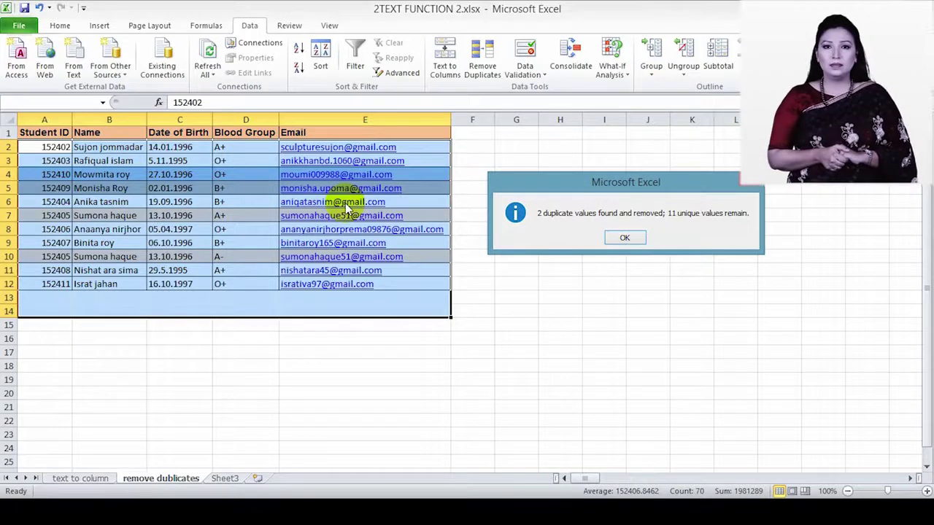
left_click(626, 238)
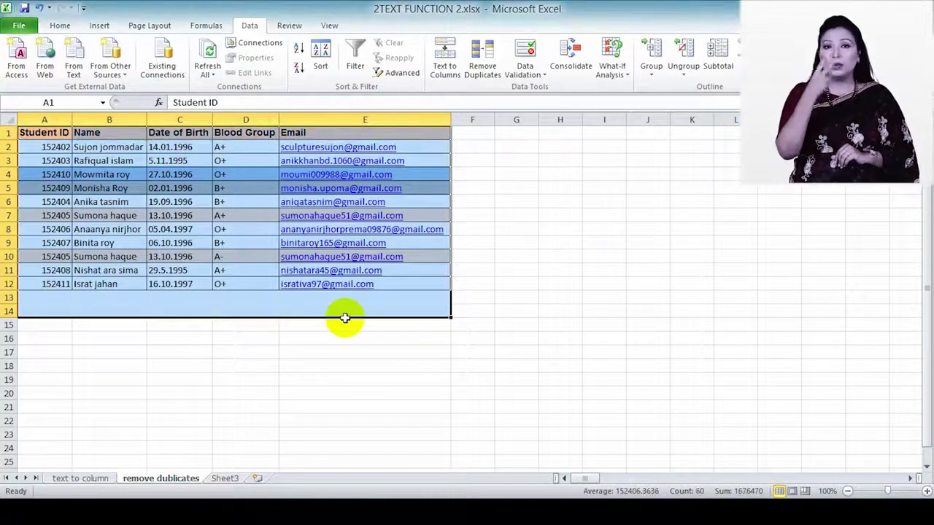
left_click(270, 337)
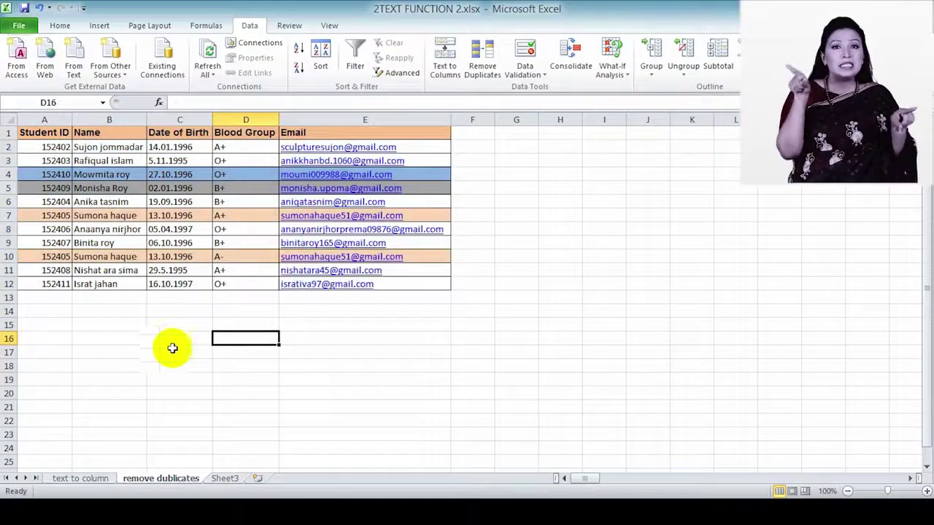
left_click(254, 176)
left_click(74, 175)
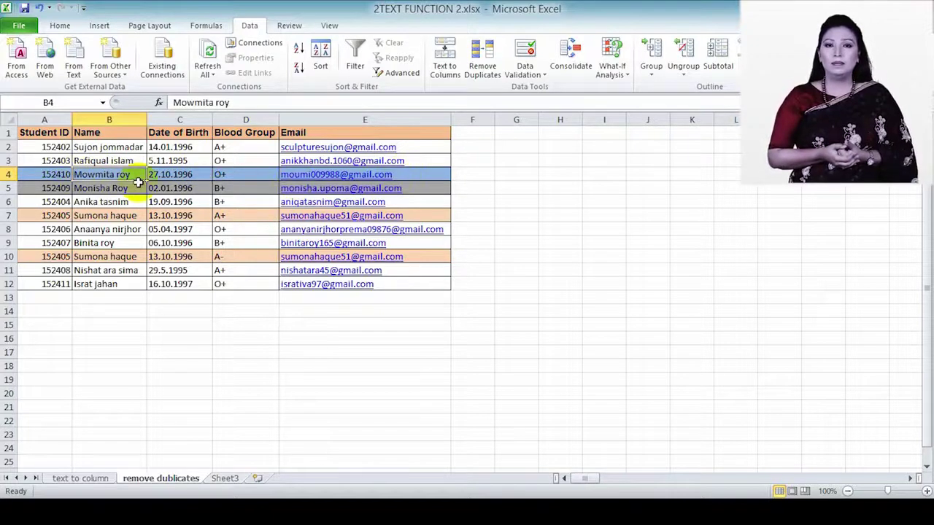
left_click(102, 190)
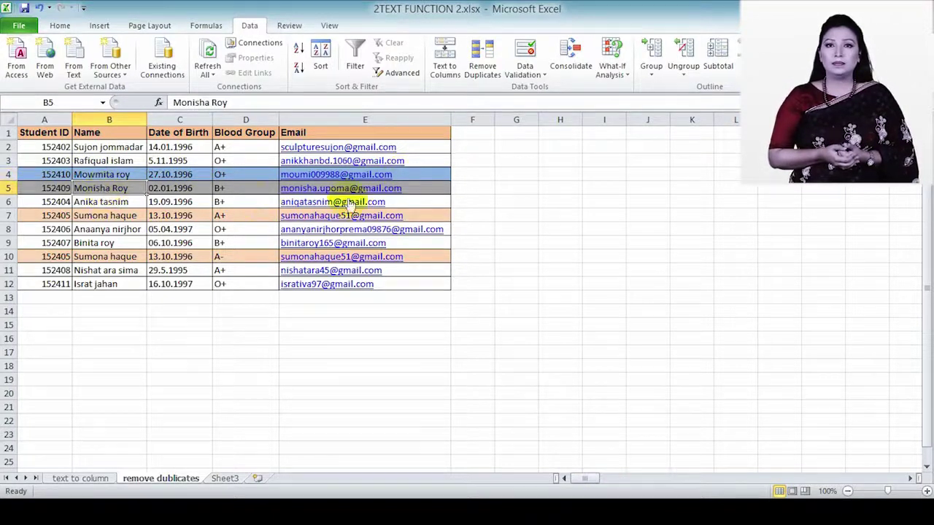